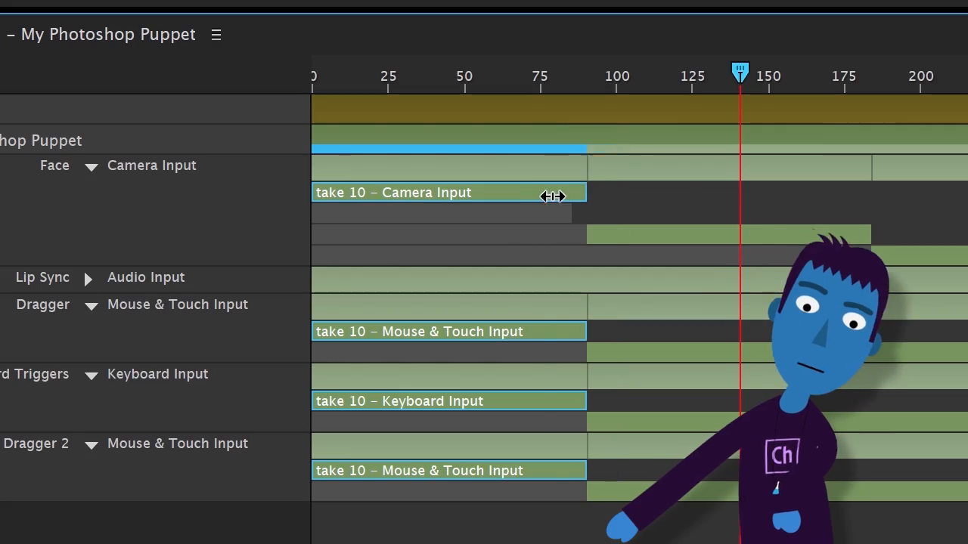
# - Shorten the end of the take 10 Camera Input recording under the puppet's Face behavior
pyautogui.moveTo(555, 195); pyautogui.dragTo(440, 195)
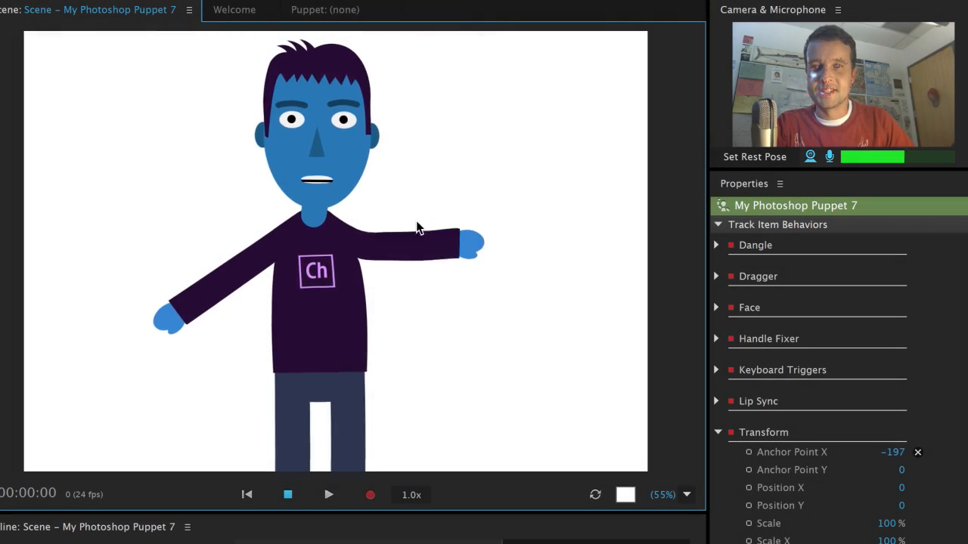
pyautogui.moveTo(418, 229); pyautogui.dragTo(420, 233)
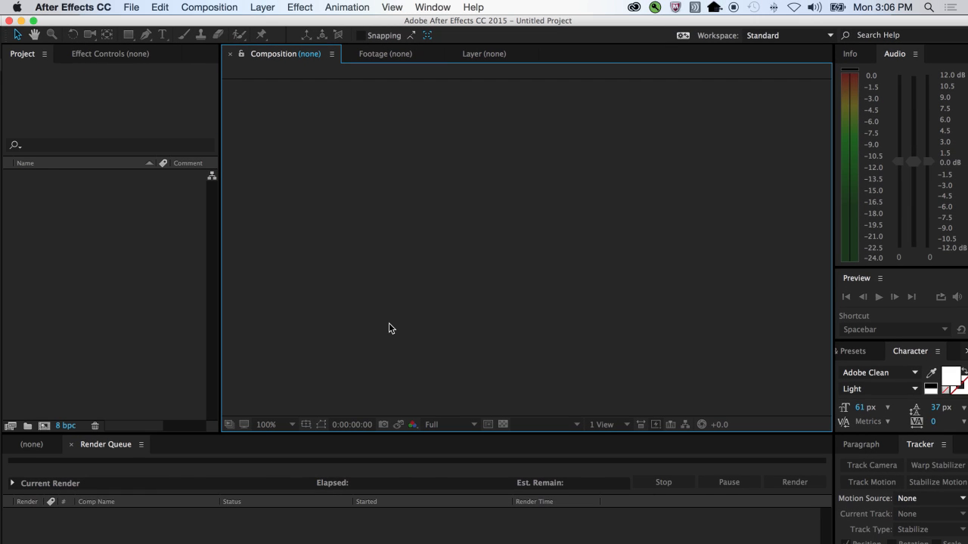
# - Launch Adobe Character Animator from After Effects and choose its Welcome panel
pyautogui.click(131, 7)
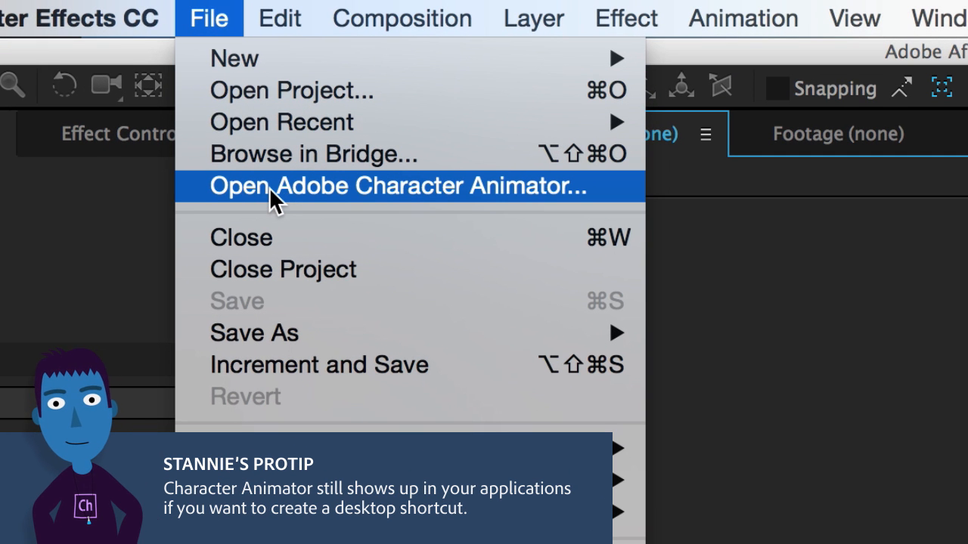
pyautogui.click(270, 190)
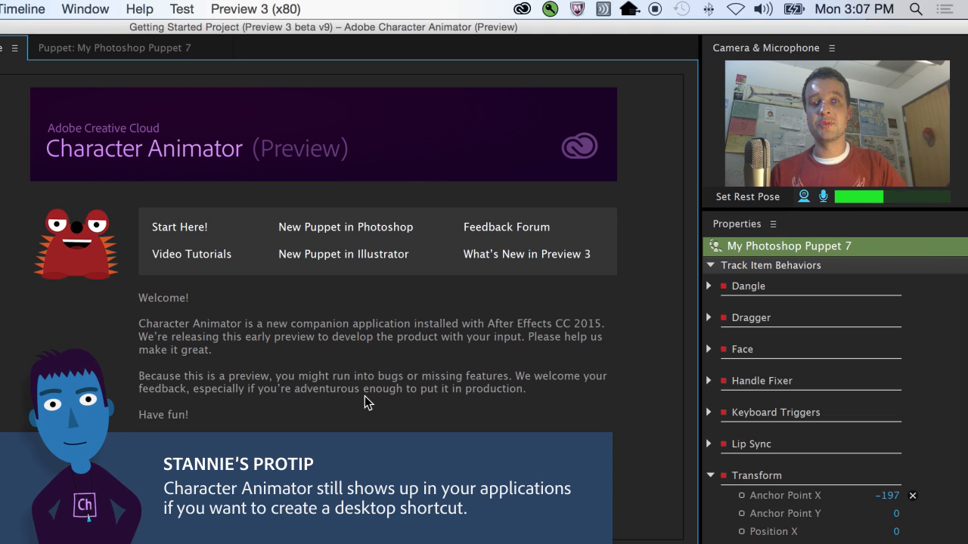
pyautogui.click(85, 9)
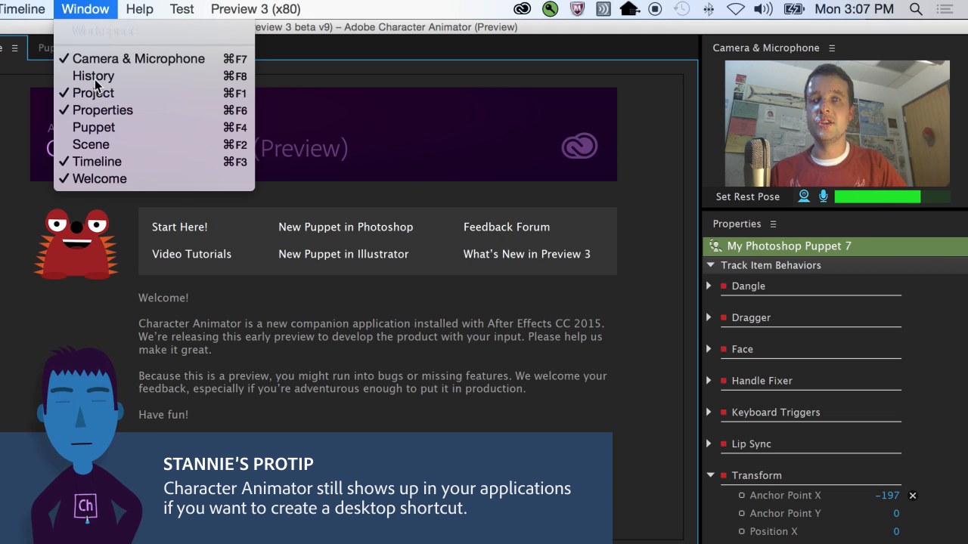
pyautogui.click(99, 178)
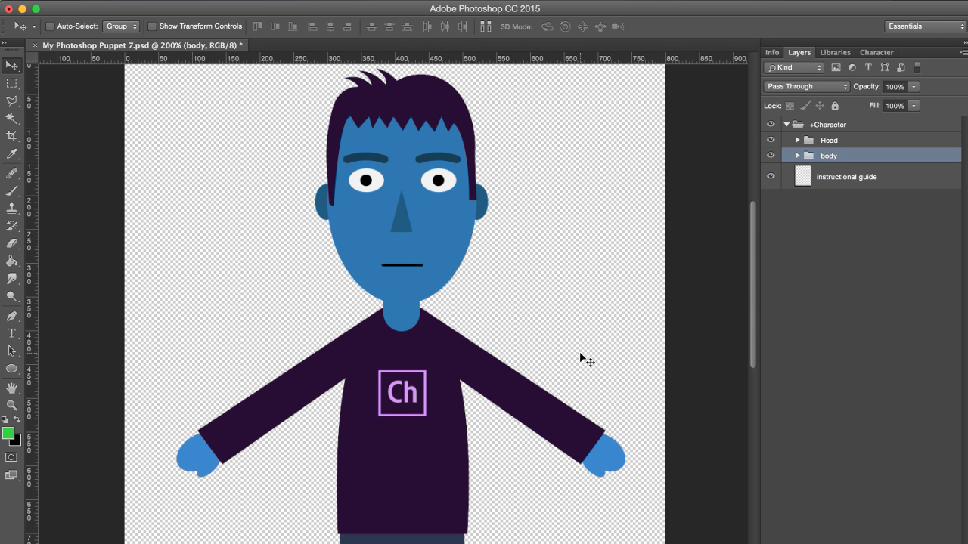
# - Peek inside the Head group and toggle the visibility of the +Character, Head and body groups to examine what each contains
pyautogui.click(798, 141)
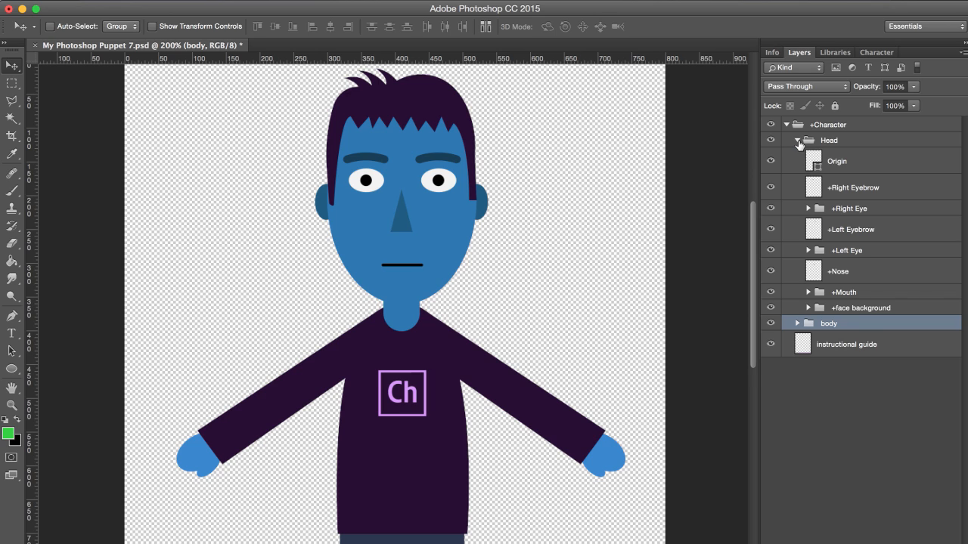
pyautogui.click(798, 141)
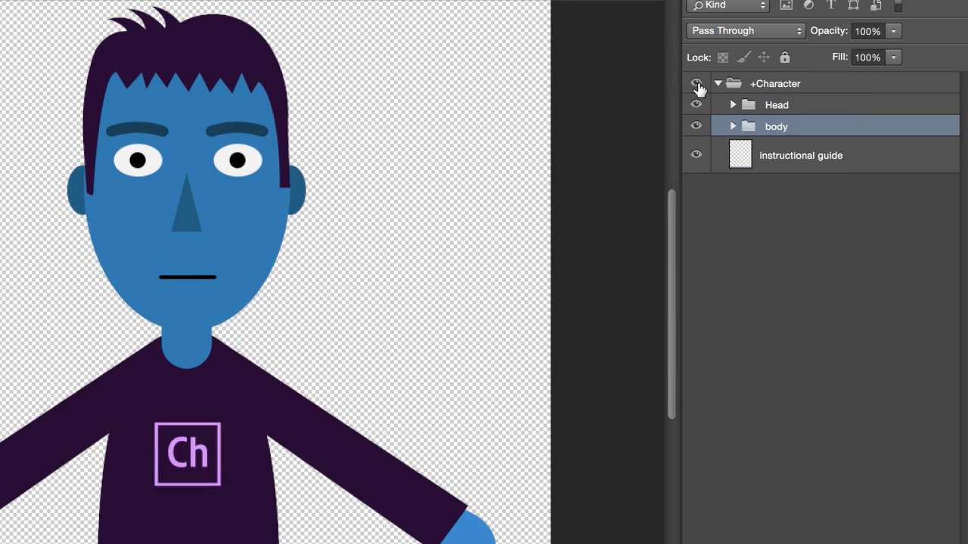
pyautogui.click(697, 85)
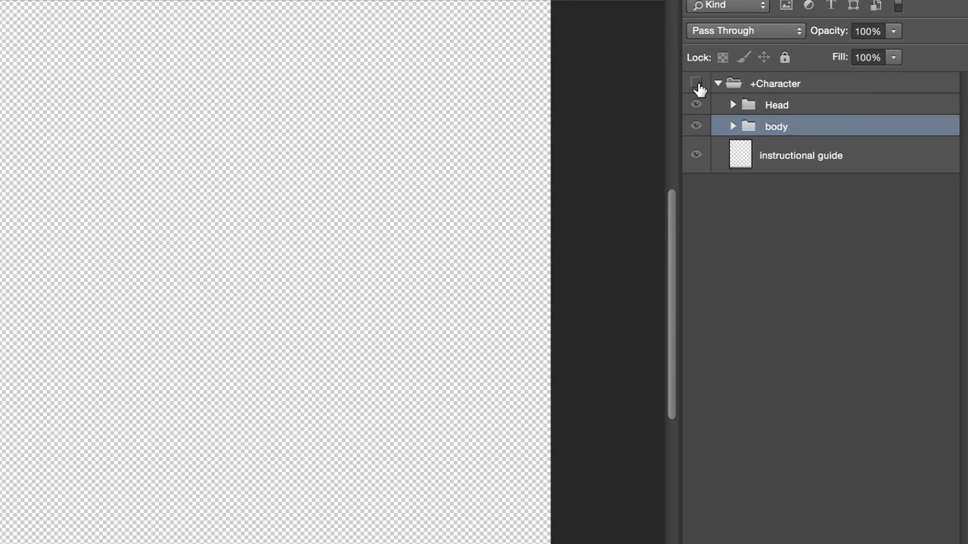
pyautogui.click(696, 84)
pyautogui.click(696, 105)
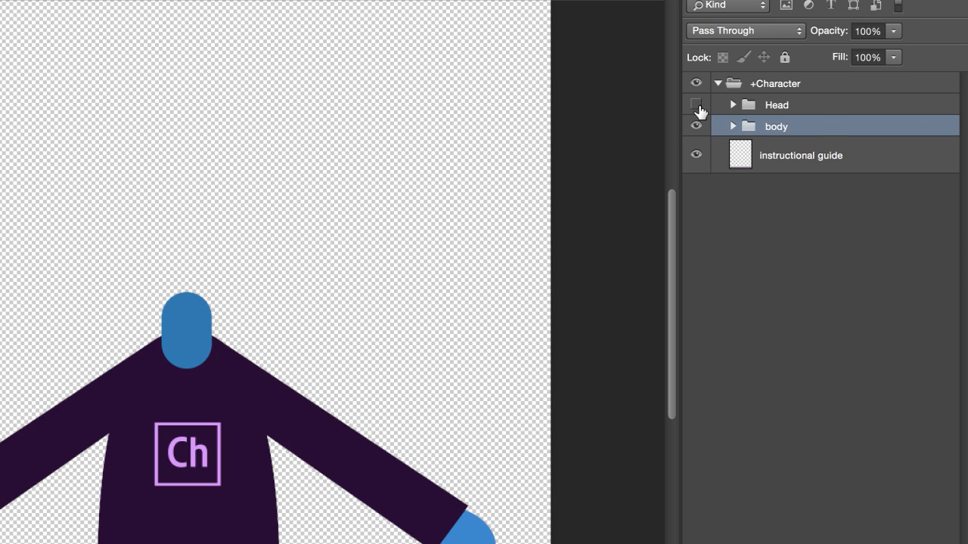
pyautogui.click(696, 106)
pyautogui.click(697, 125)
pyautogui.click(696, 126)
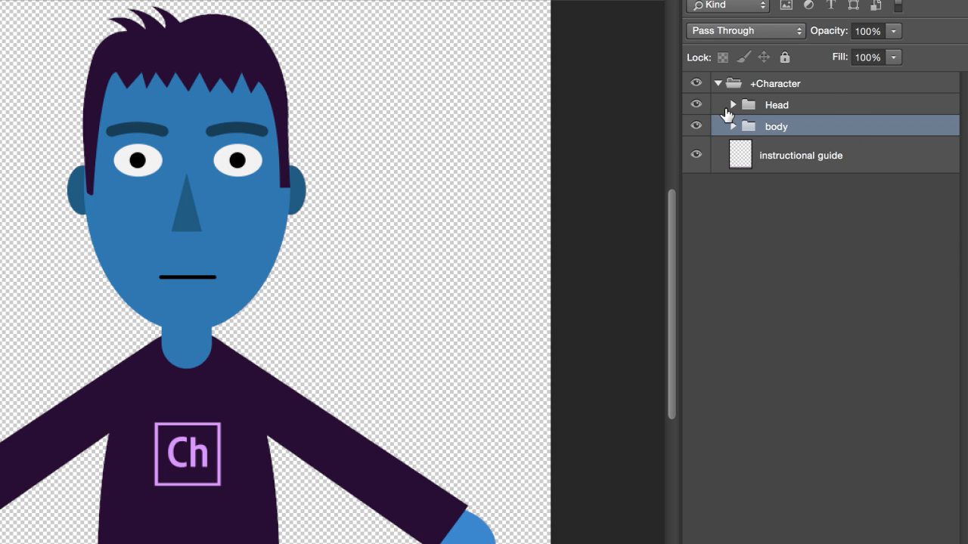
pyautogui.click(697, 106)
pyautogui.click(696, 105)
pyautogui.click(697, 126)
pyautogui.click(696, 127)
# - Expand the Head group and its +Left Eye subgroup to examine the facial feature layers
pyautogui.click(733, 106)
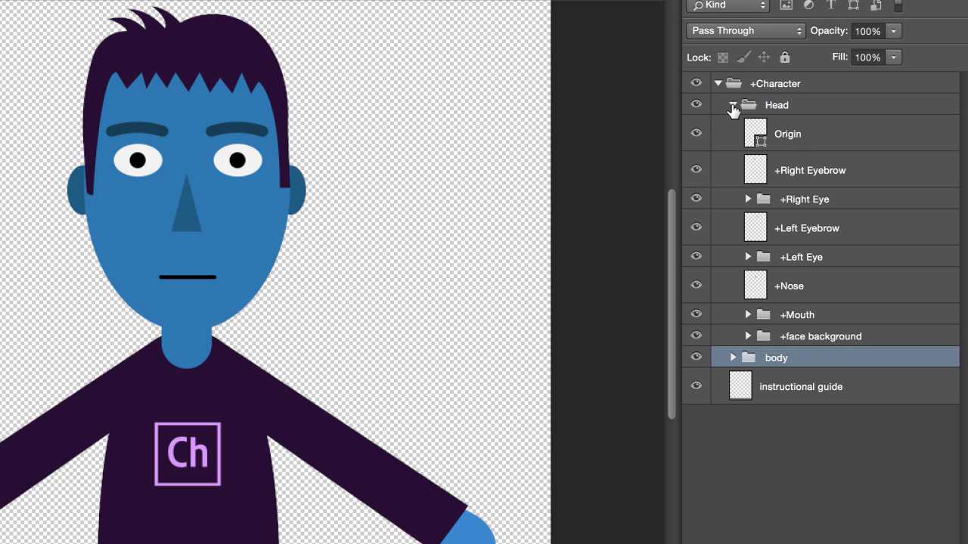
pyautogui.click(841, 178)
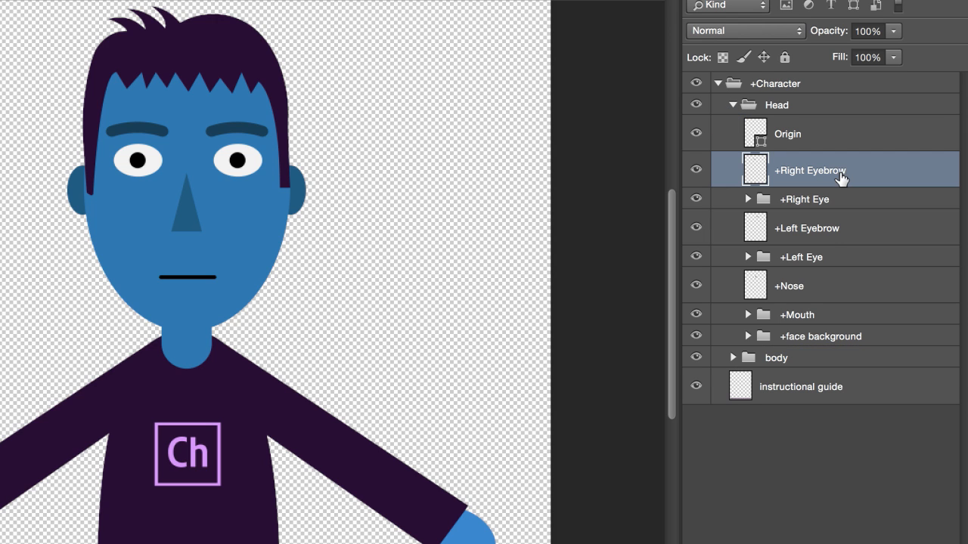
pyautogui.click(809, 260)
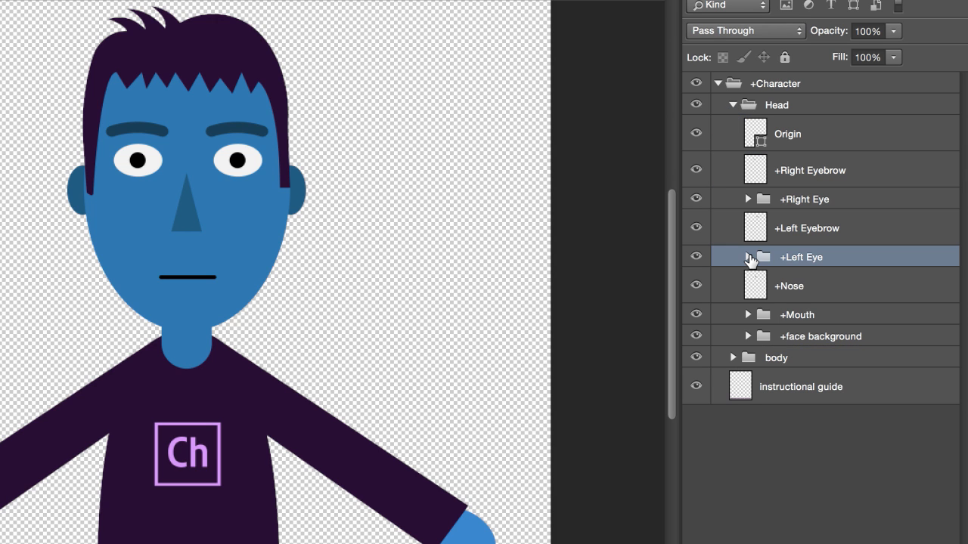
pyautogui.click(747, 257)
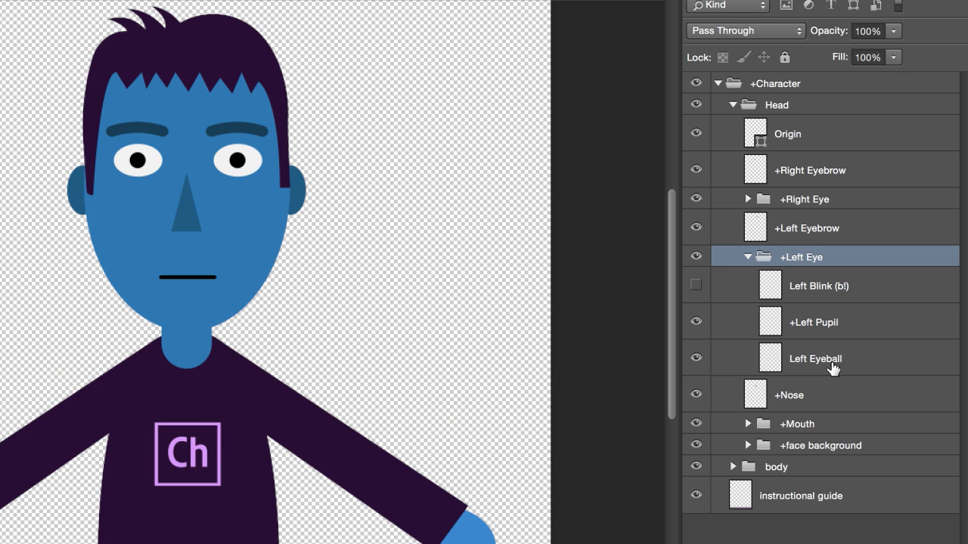
# - Expand the +Mouth group and toggle the Neutral, Smile and Surprised layers to compare the expression mouths
pyautogui.click(798, 423)
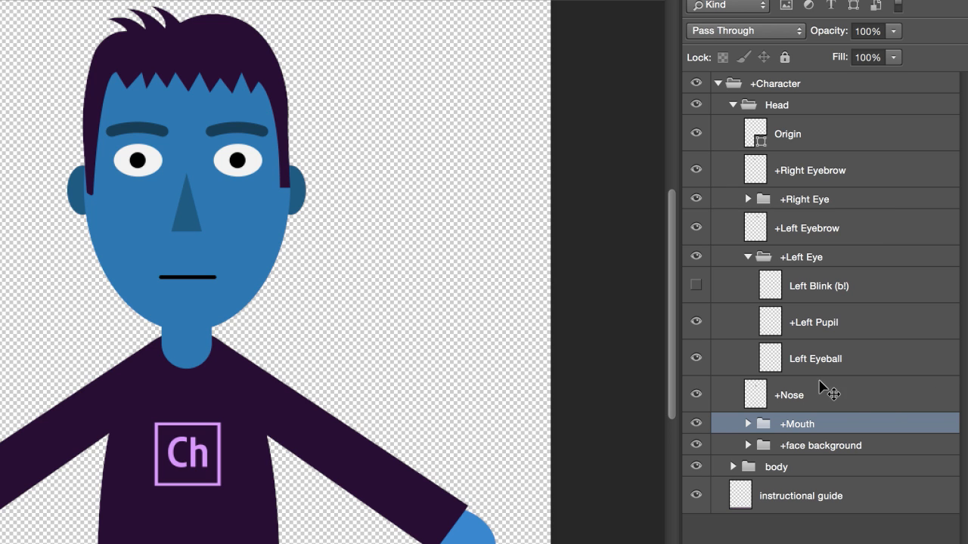
pyautogui.click(747, 424)
pyautogui.scroll(-5, 853, 426)
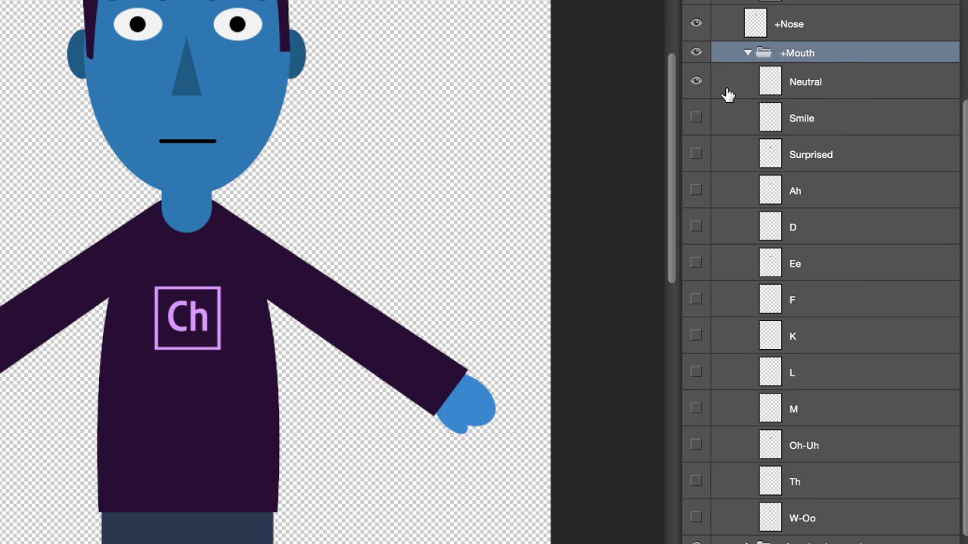
pyautogui.click(696, 82)
pyautogui.click(694, 119)
pyautogui.click(696, 155)
pyautogui.click(696, 154)
pyautogui.click(695, 82)
# - Preview the viseme mouth layers from Ah to W-Oo one at a time, finishing with only the Neutral mouth shown
pyautogui.click(852, 195)
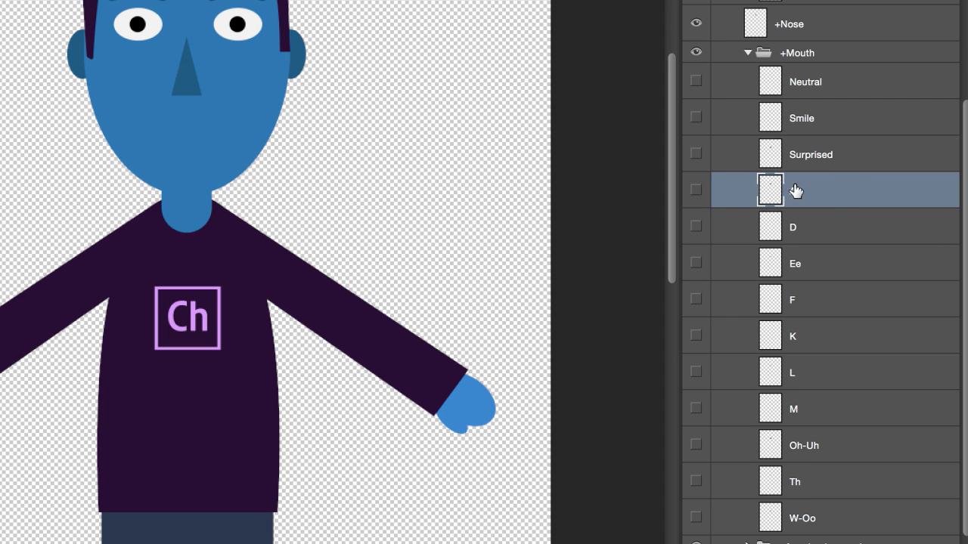
pyautogui.click(695, 190)
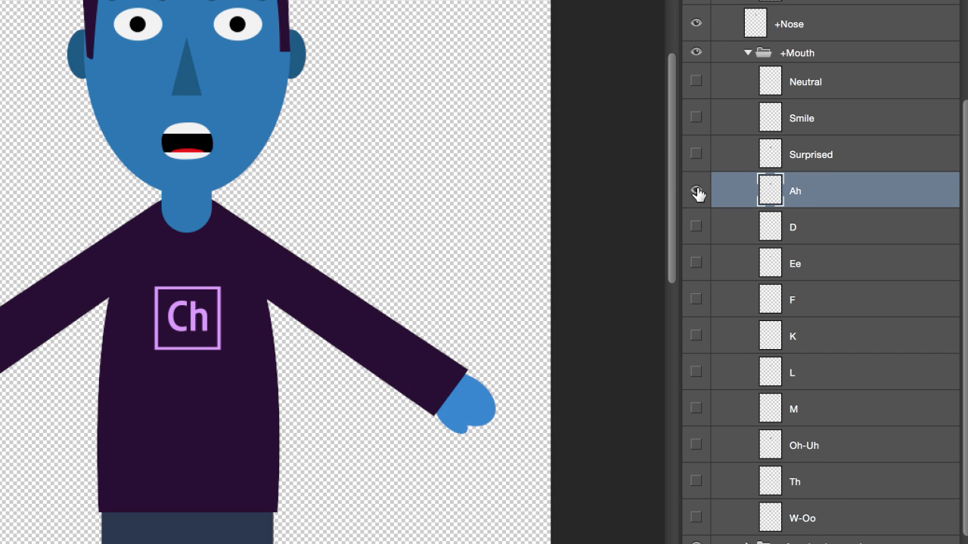
pyautogui.click(696, 192)
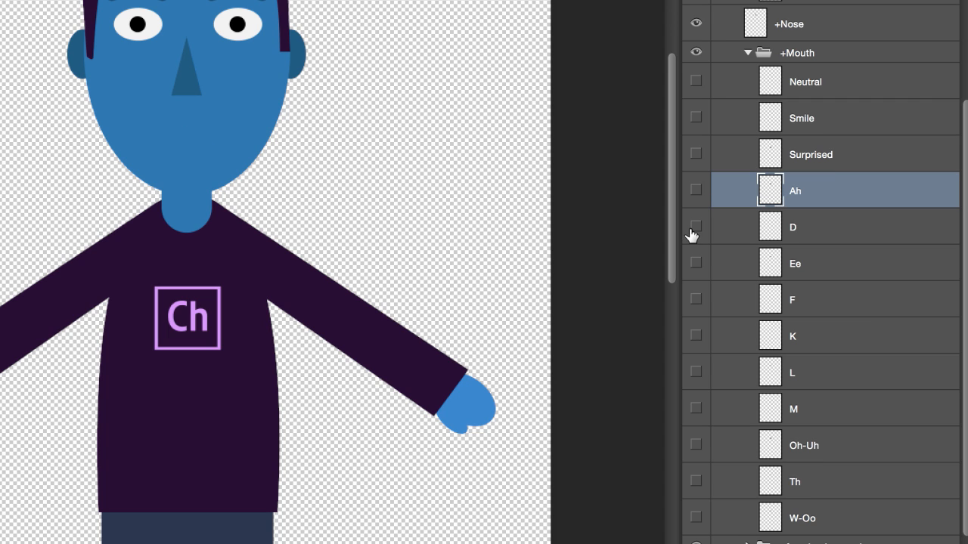
pyautogui.click(694, 228)
pyautogui.click(694, 228)
pyautogui.click(696, 264)
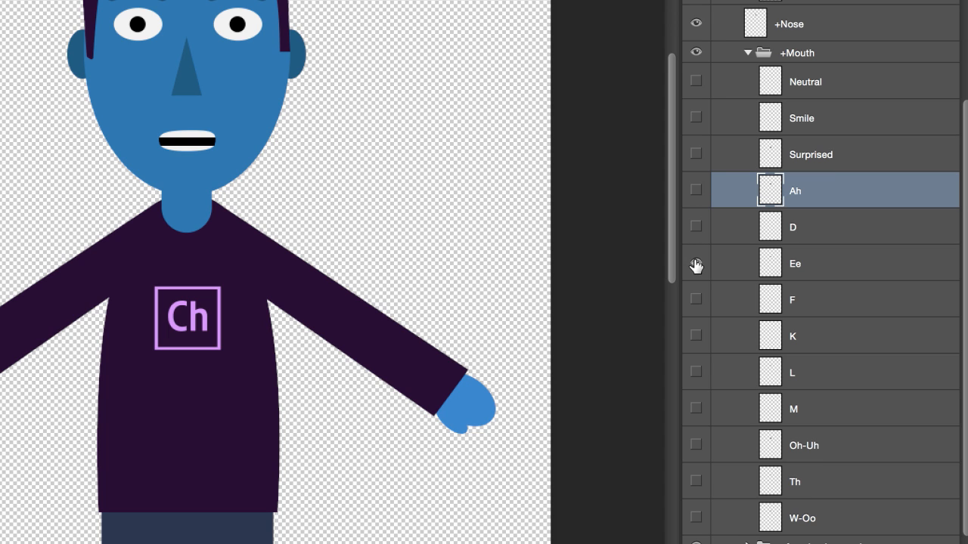
pyautogui.click(696, 264)
pyautogui.click(696, 301)
pyautogui.click(695, 300)
pyautogui.click(696, 336)
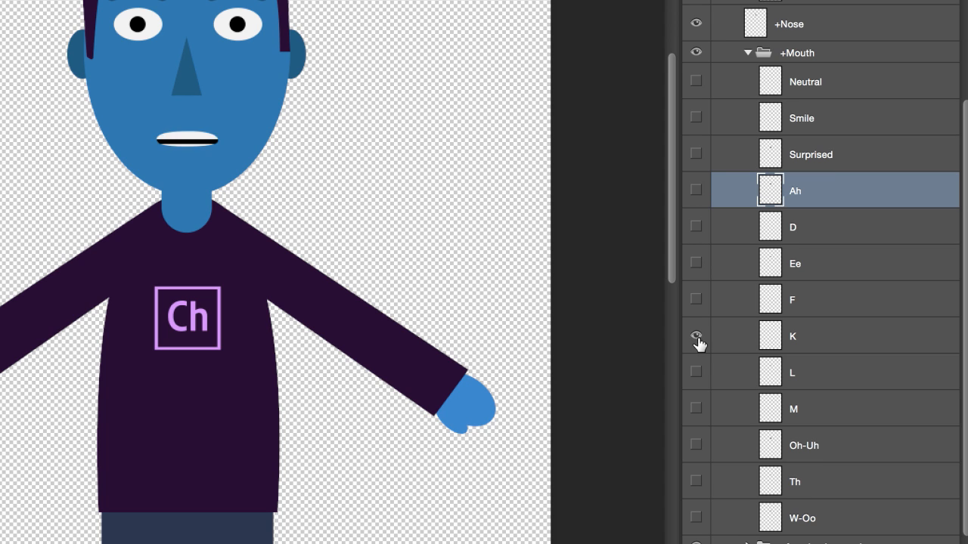
pyautogui.click(697, 337)
pyautogui.click(696, 373)
pyautogui.click(695, 373)
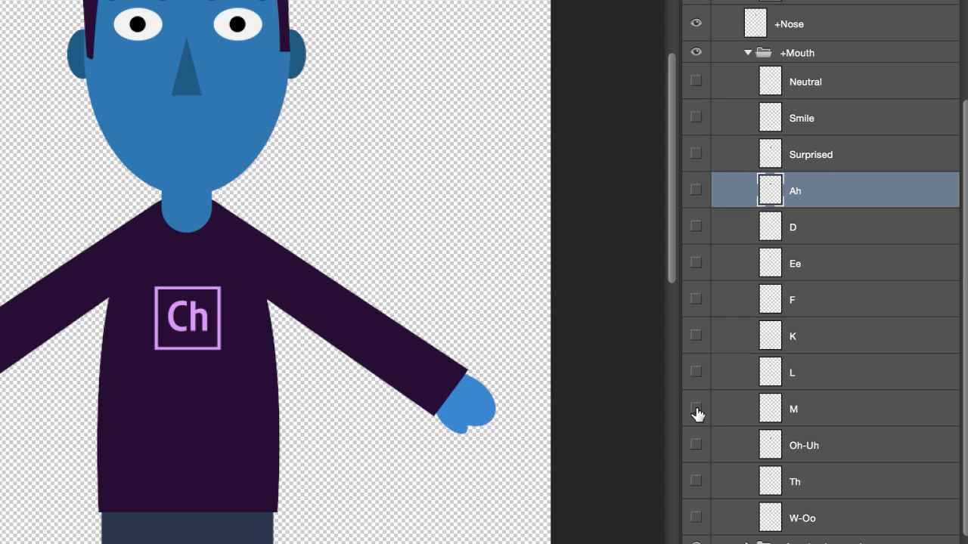
pyautogui.click(696, 409)
pyautogui.click(695, 409)
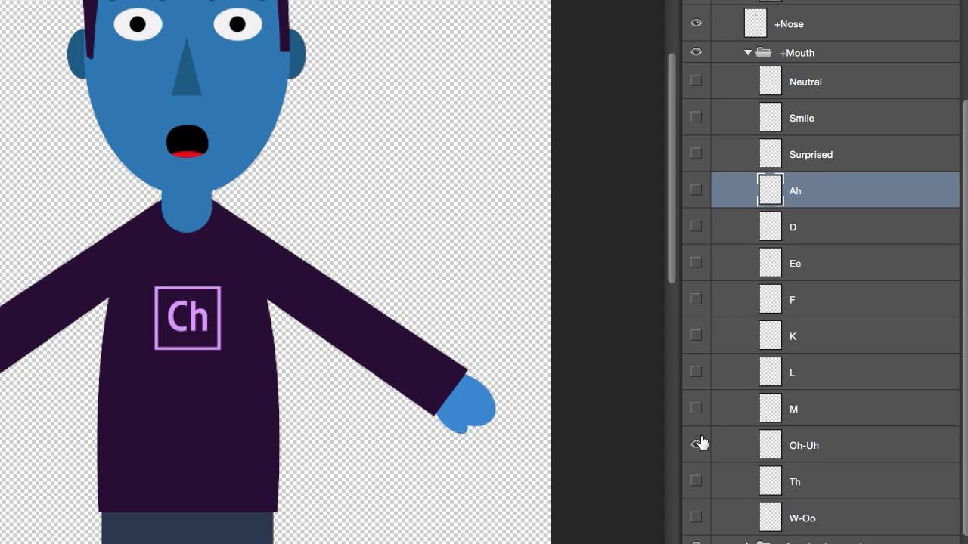
pyautogui.click(696, 446)
pyautogui.click(696, 482)
pyautogui.click(696, 482)
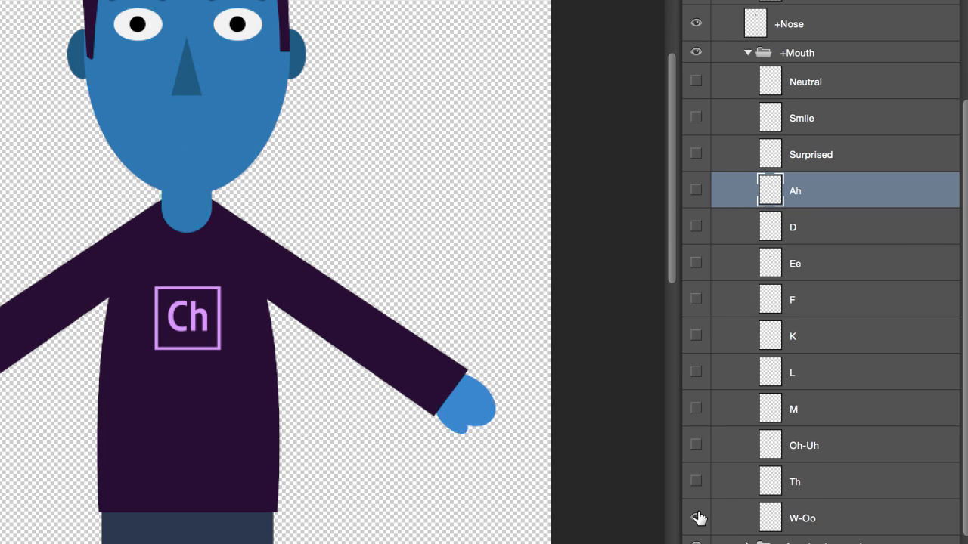
pyautogui.click(696, 518)
pyautogui.click(695, 518)
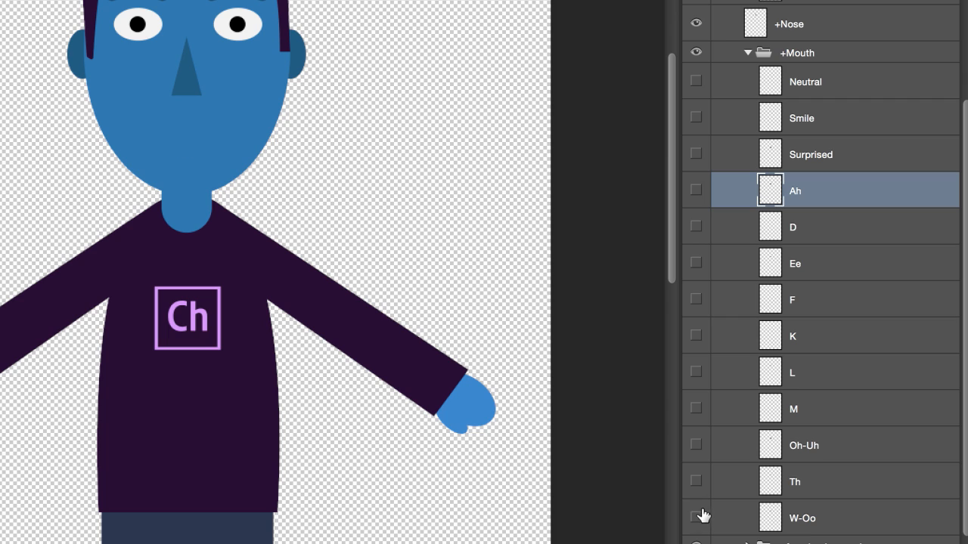
pyautogui.click(695, 337)
pyautogui.click(695, 336)
pyautogui.click(695, 190)
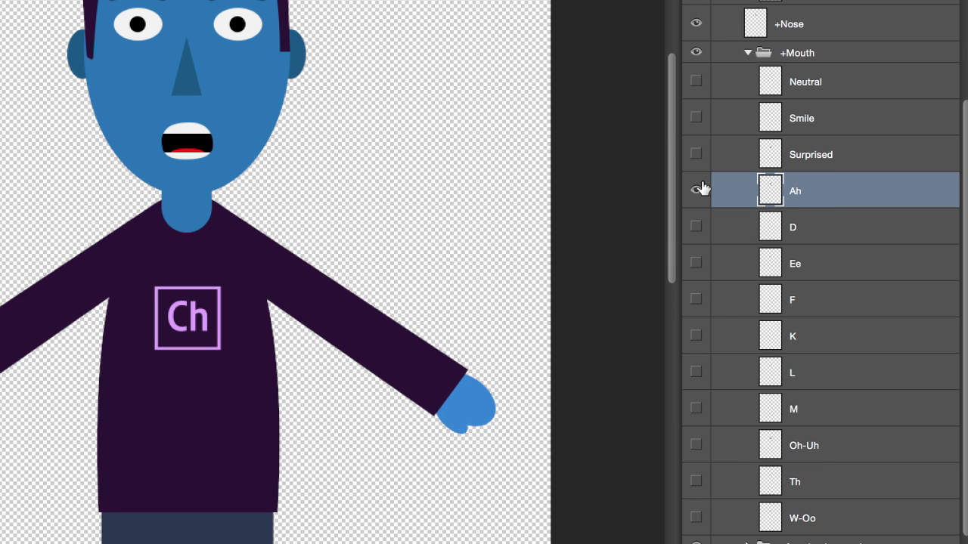
pyautogui.click(695, 190)
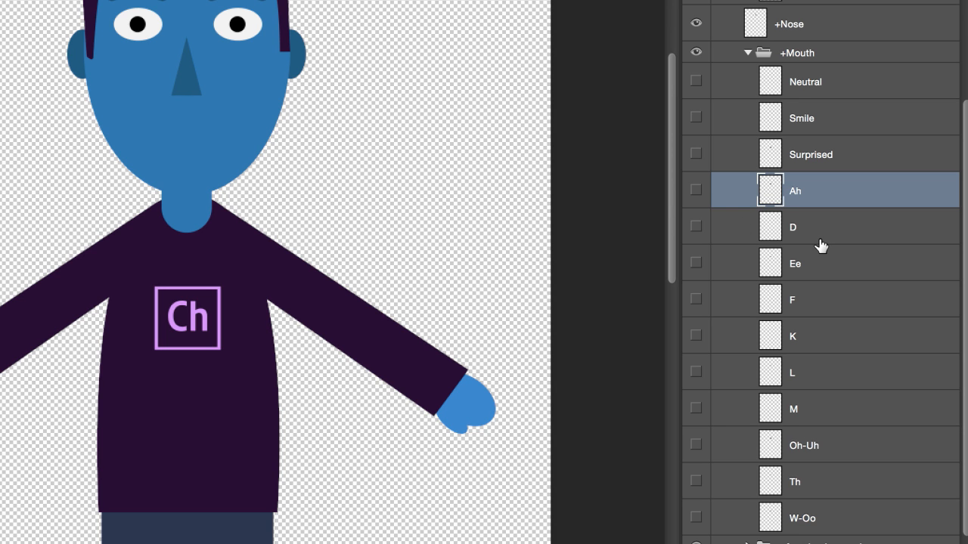
pyautogui.click(695, 82)
pyautogui.scroll(2, 734, 101)
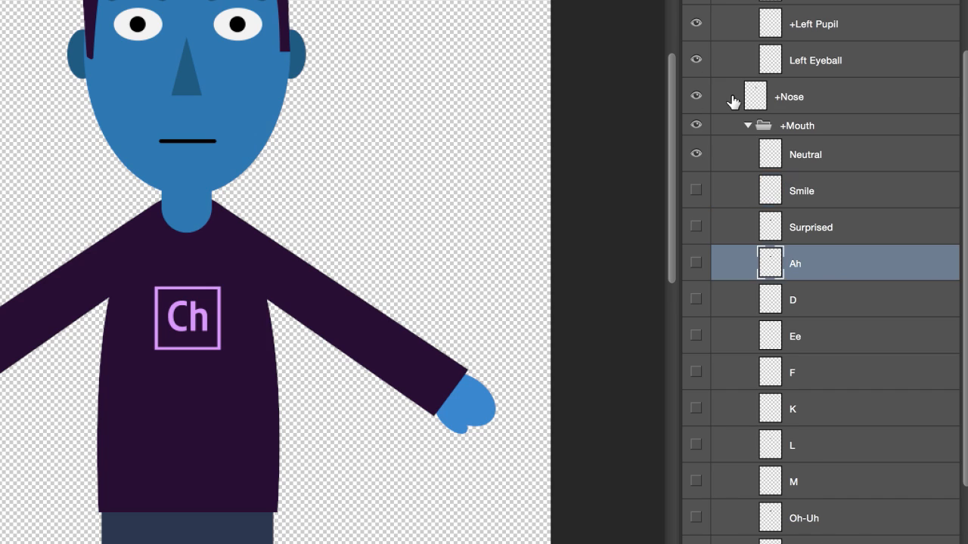
pyautogui.scroll(5, 735, 113)
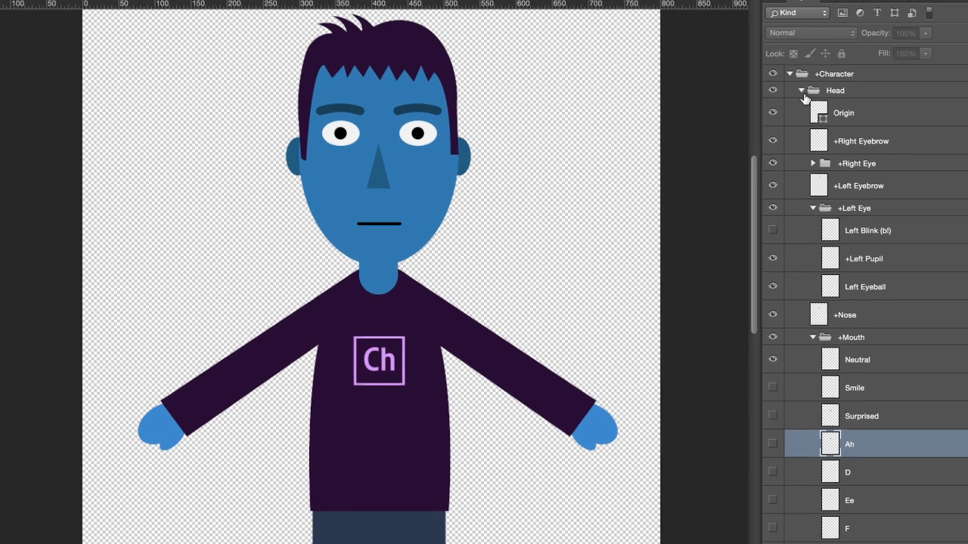
# - Select the pants layer inside the body group and set the Paint Bucket's foreground color to green #33cf3e
pyautogui.click(802, 91)
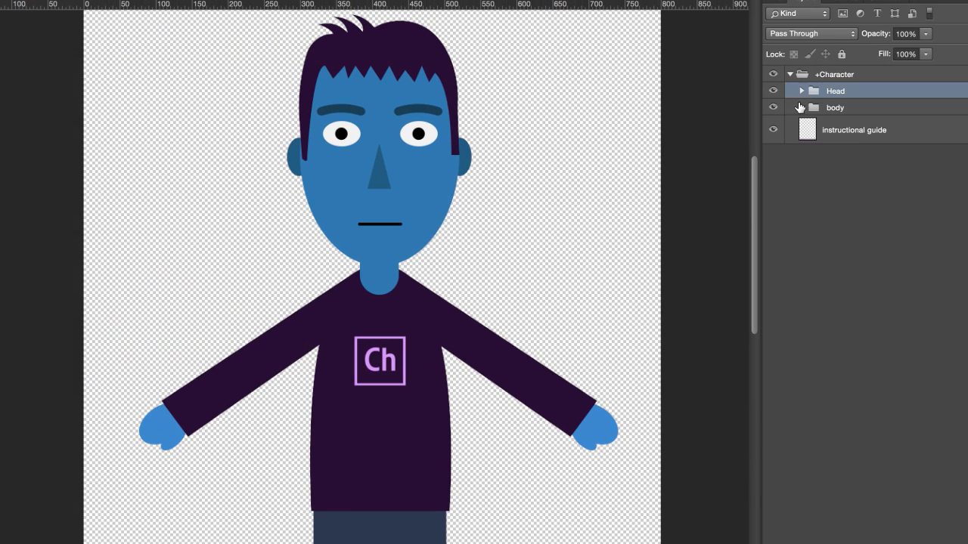
pyautogui.click(801, 108)
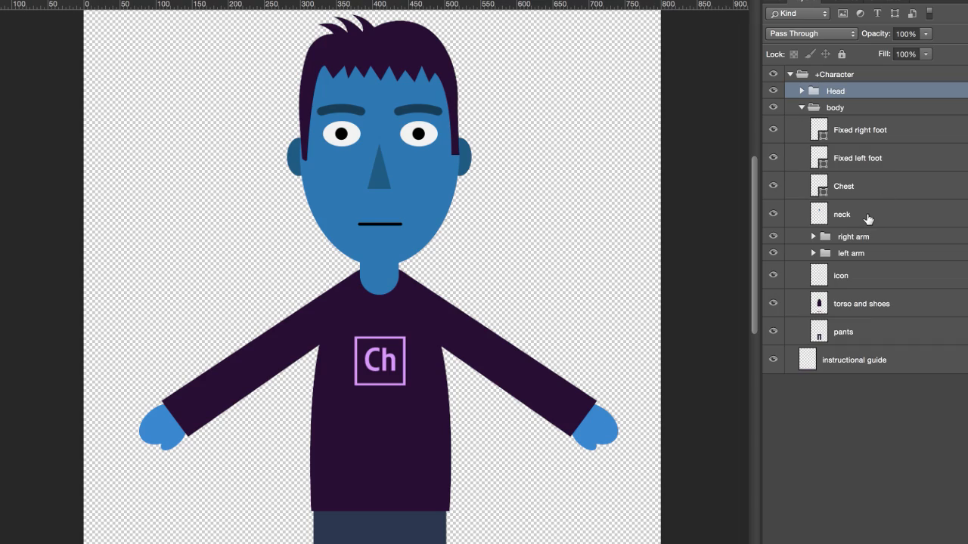
pyautogui.click(866, 339)
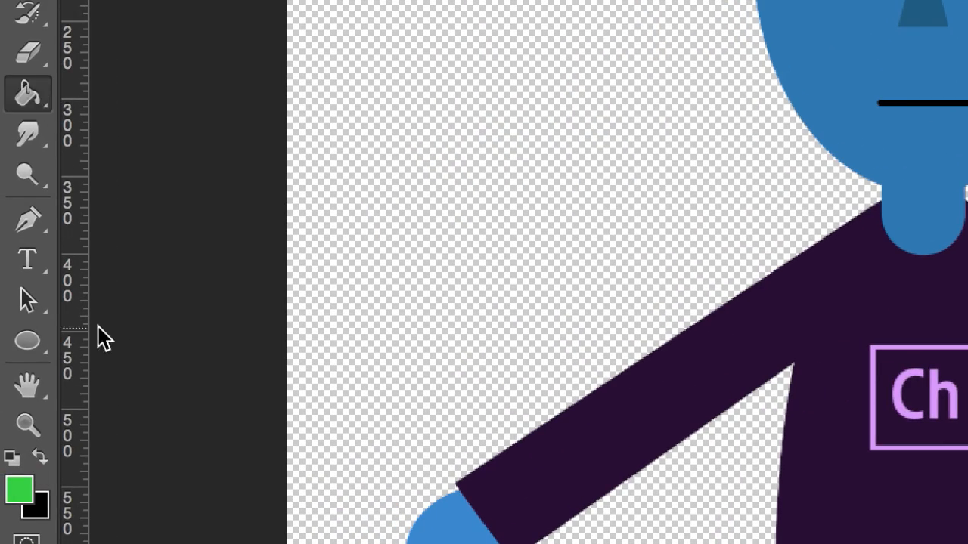
pyautogui.click(19, 490)
pyautogui.click(437, 159)
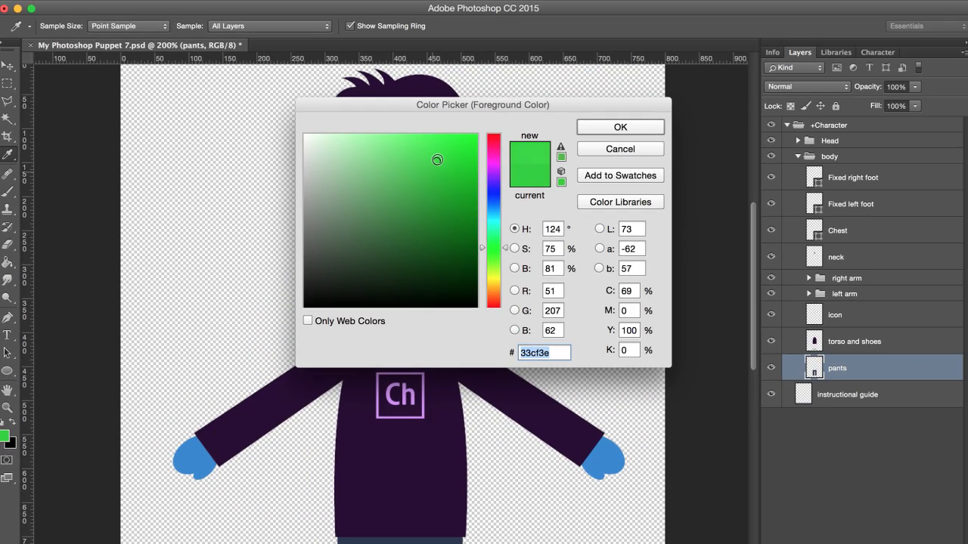
pyautogui.click(620, 127)
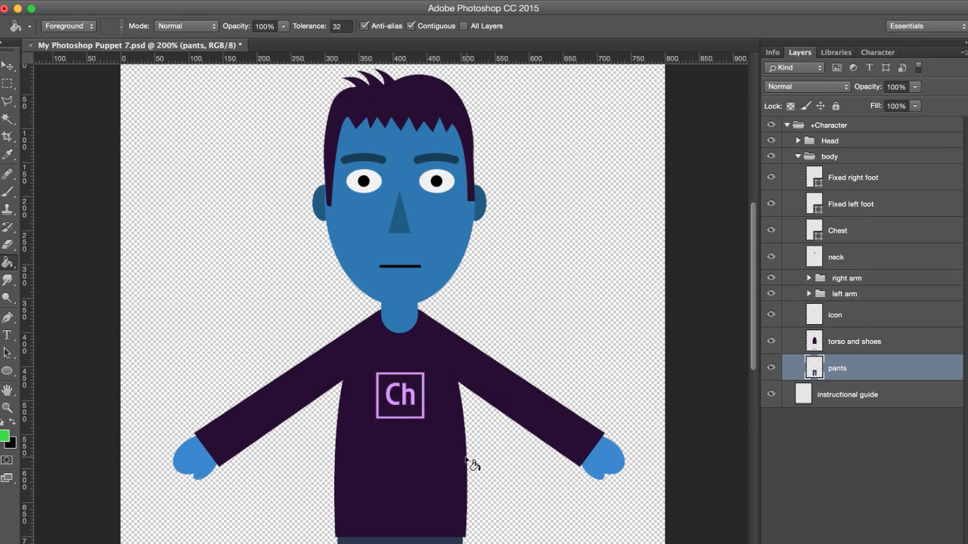
# - Fill the puppet's pants with the green foreground color and save the Photoshop file
pyautogui.moveTo(437, 473); pyautogui.dragTo(454, 301)
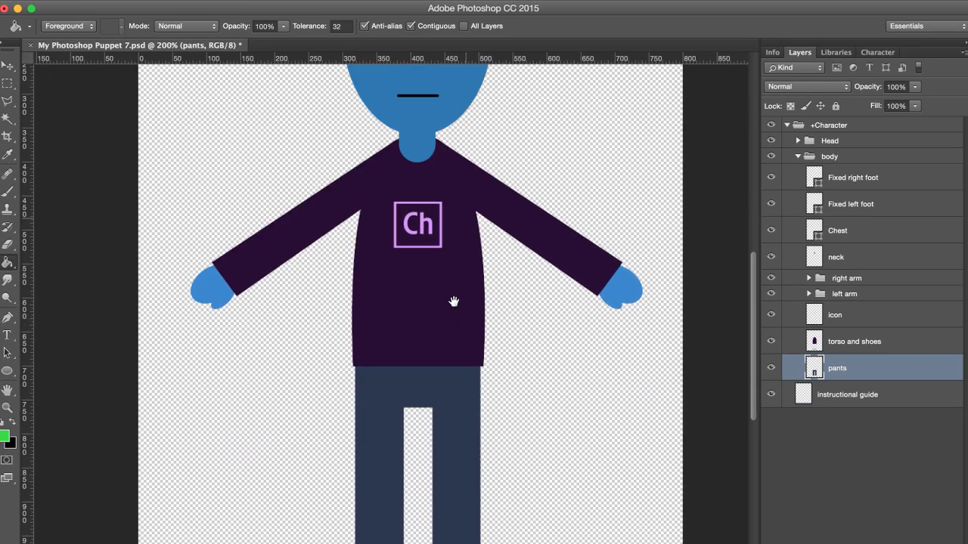
pyautogui.click(464, 428)
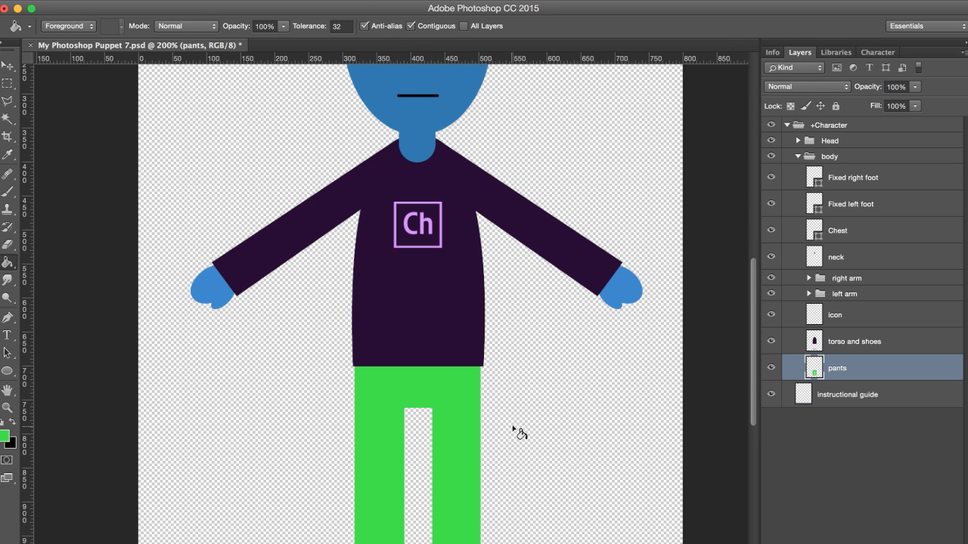
pyautogui.moveTo(526, 384); pyautogui.dragTo(530, 283)
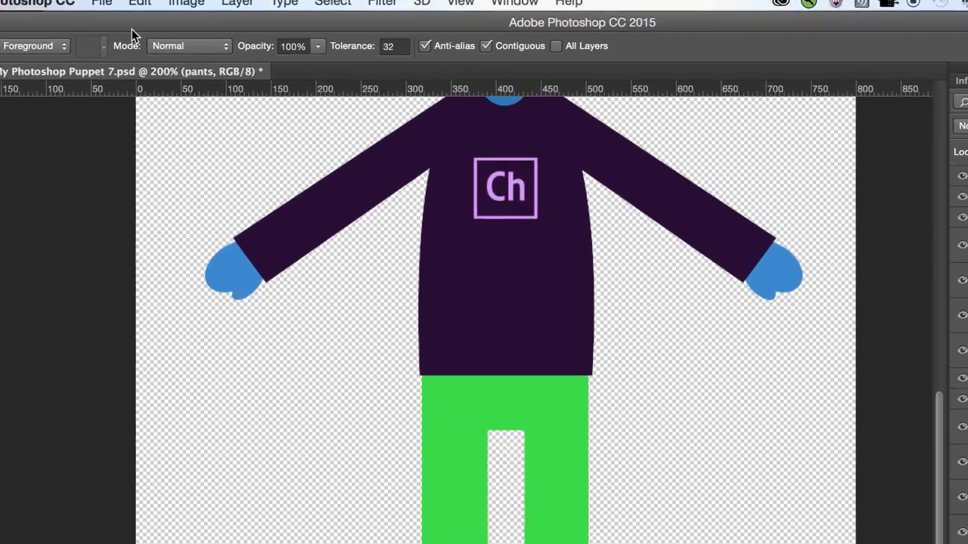
pyautogui.click(119, 0)
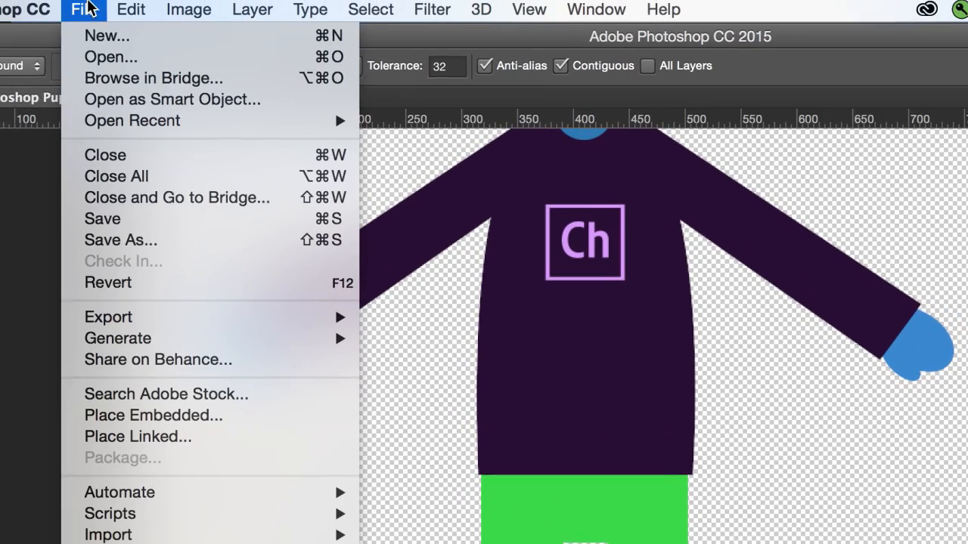
pyautogui.click(144, 218)
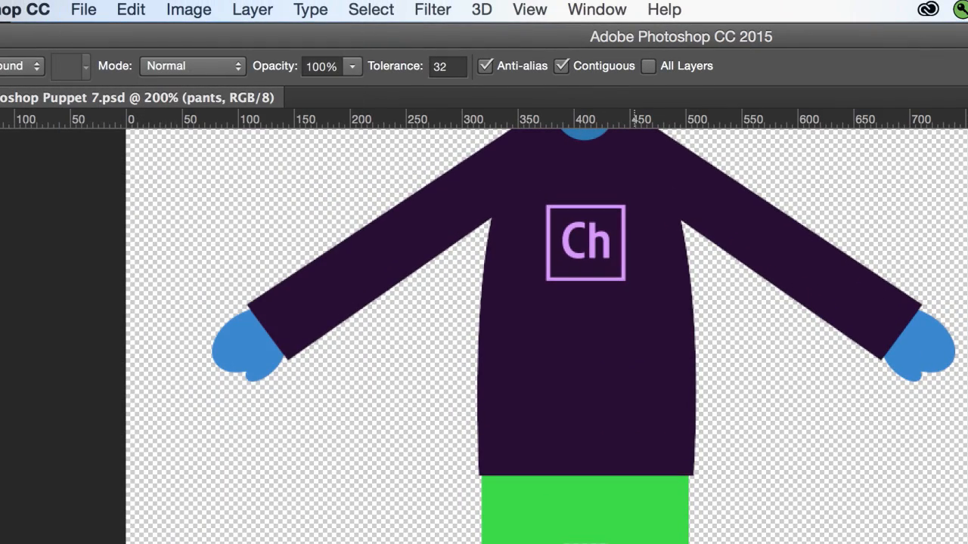
pyautogui.press('v')
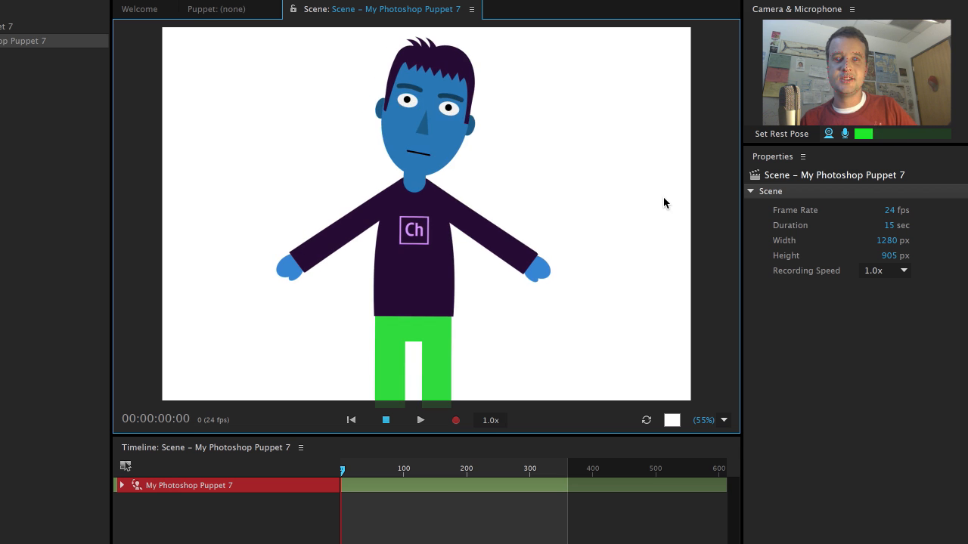
# - In Character Animator, set the face-tracking rest pose and pull both of the puppet's hands to test the arm movement
pyautogui.click(781, 137)
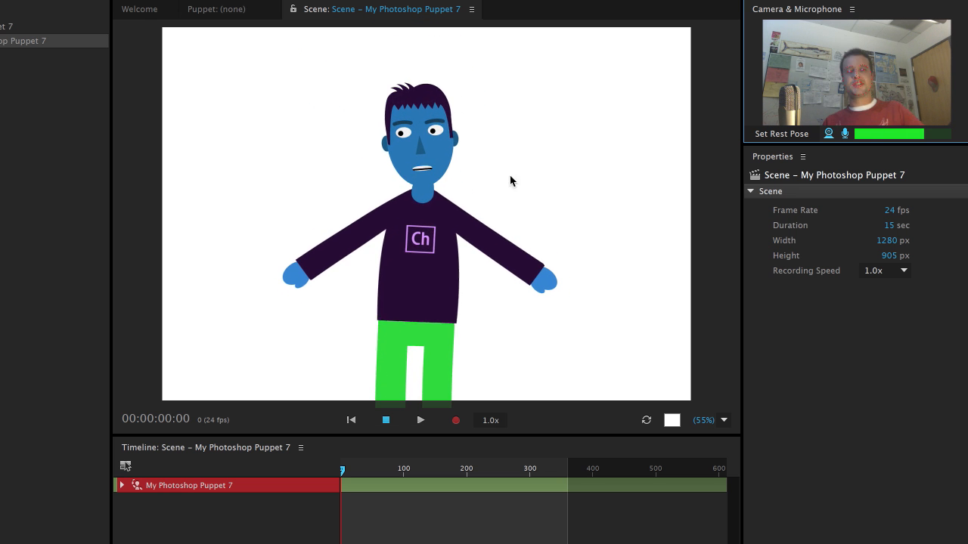
pyautogui.click(318, 271)
pyautogui.moveTo(318, 271); pyautogui.dragTo(242, 175)
pyautogui.moveTo(545, 273); pyautogui.dragTo(623, 258)
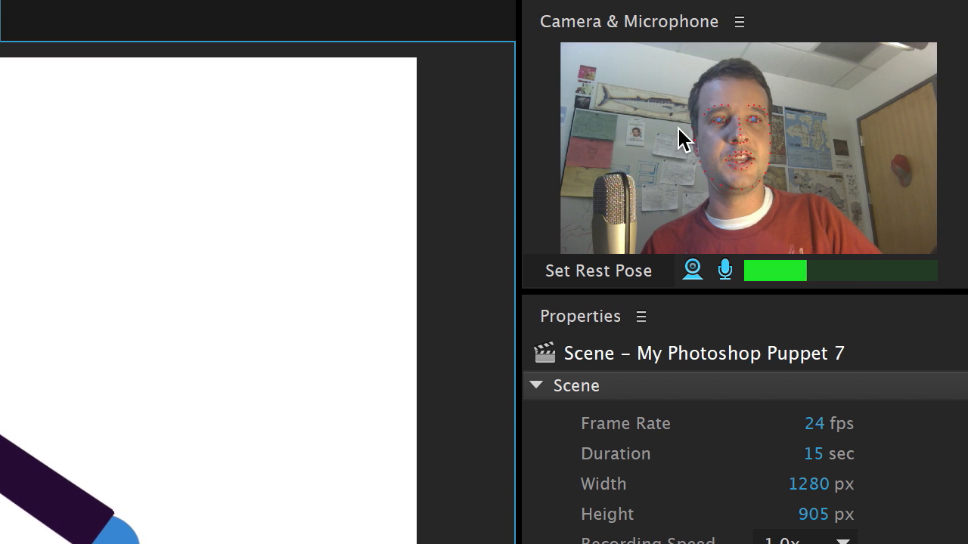
# - Check the camera-switching options and set the face-tracking rest pose again
pyautogui.click(740, 23)
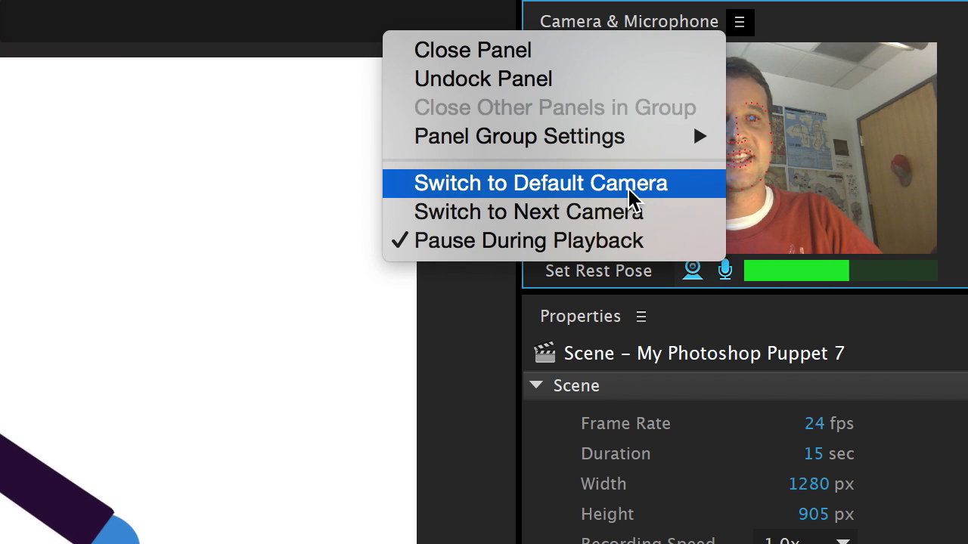
pyautogui.click(821, 23)
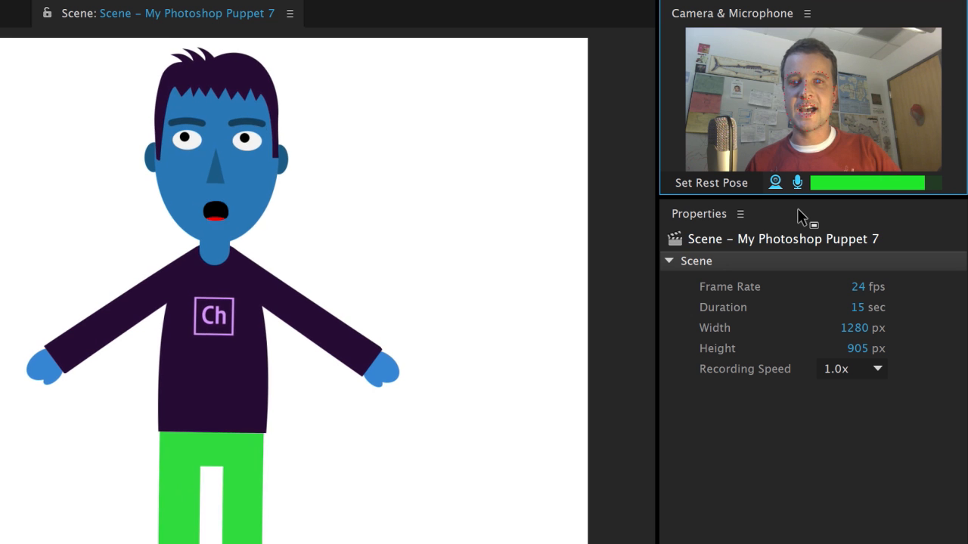
pyautogui.click(737, 185)
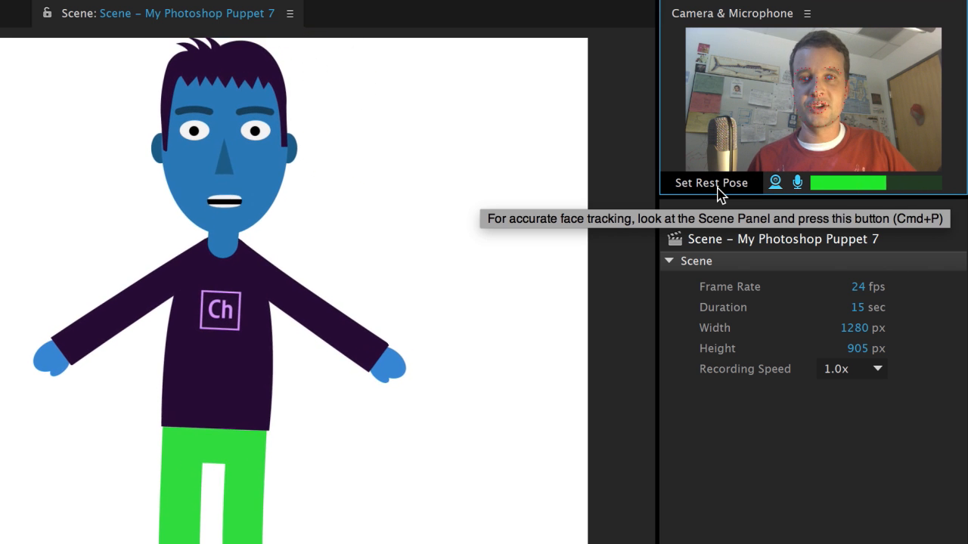
pyautogui.click(714, 183)
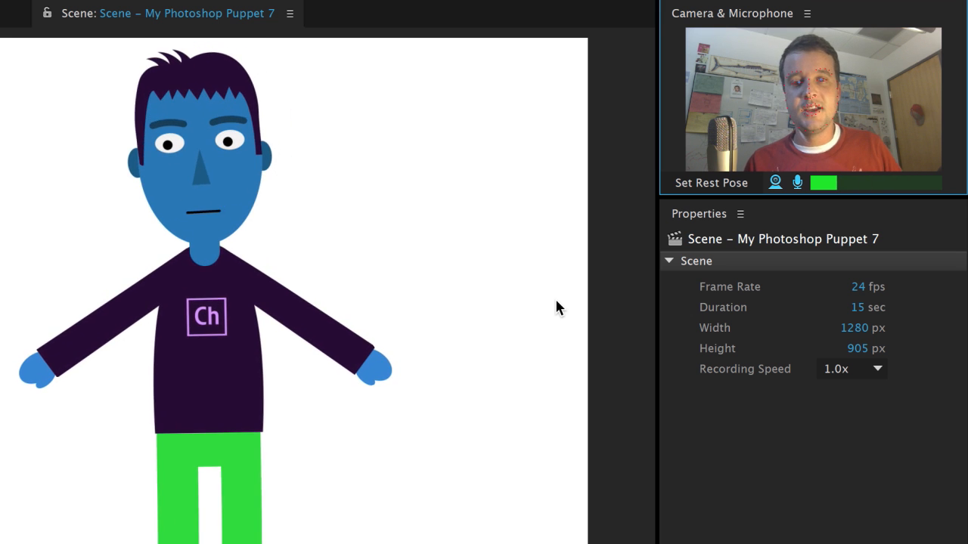
# - Test the arm movement again by moving the puppet's hands upward in the scene
pyautogui.moveTo(367, 298); pyautogui.dragTo(367, 249)
pyautogui.moveTo(48, 335); pyautogui.dragTo(44, 318)
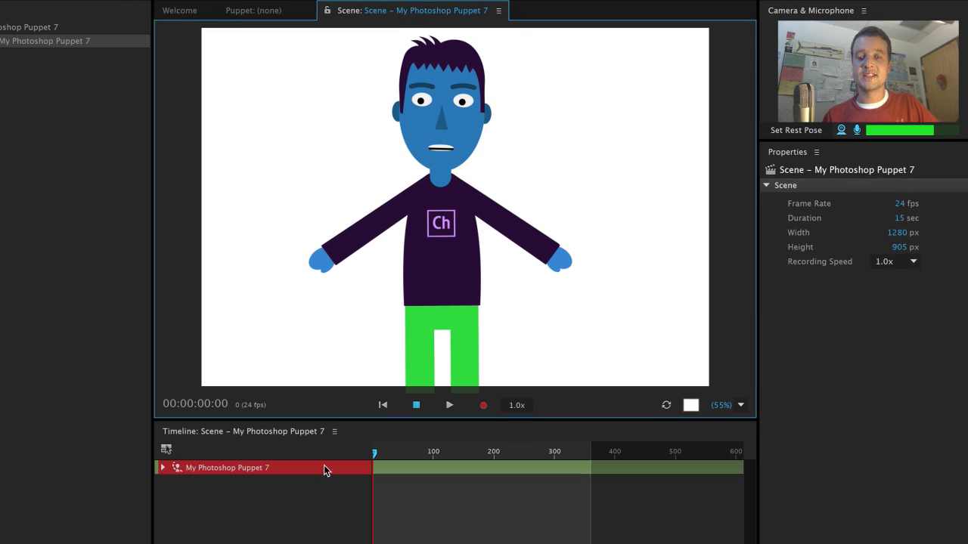
# - Select the My Photoshop Puppet 7 track and set its Transform Anchor Point X to -210
pyautogui.click(324, 468)
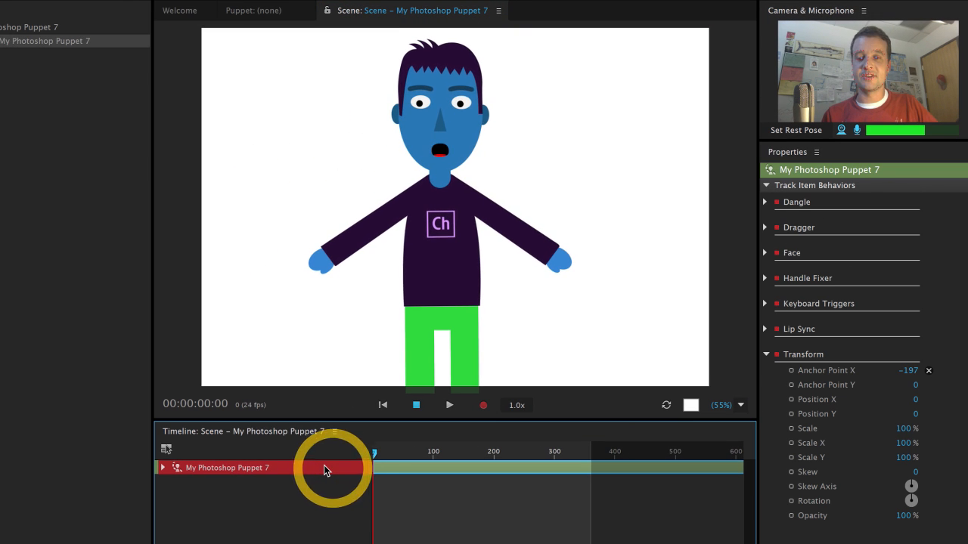
pyautogui.click(766, 355)
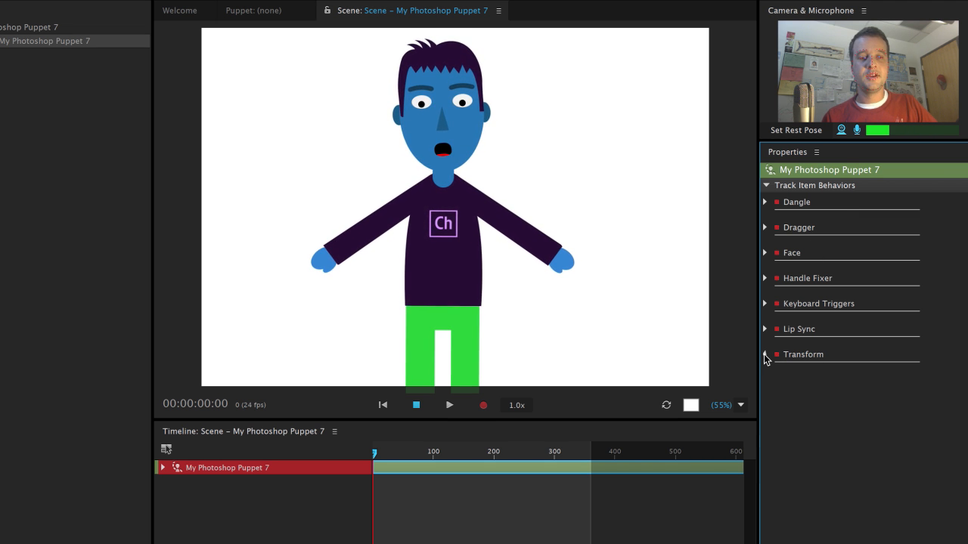
pyautogui.click(766, 358)
pyautogui.click(892, 395)
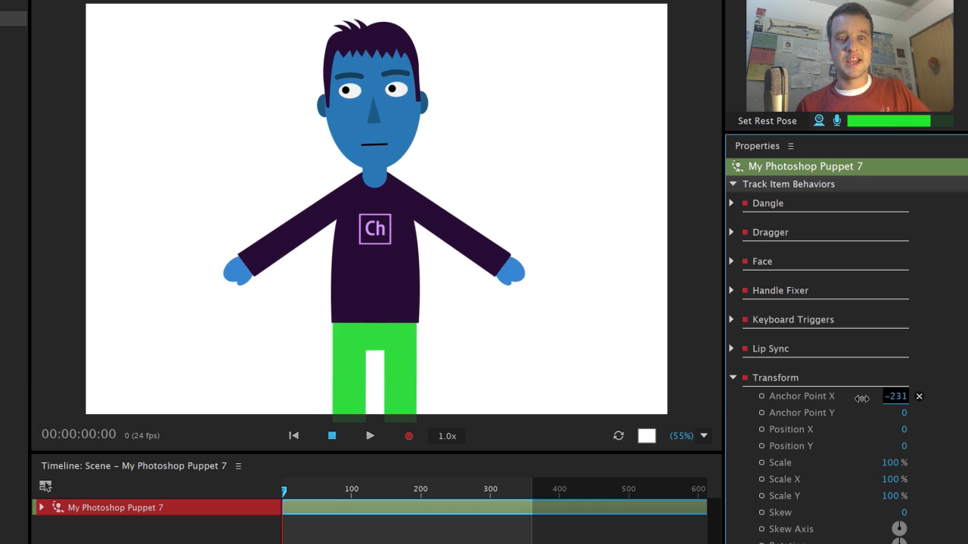
pyautogui.moveTo(862, 398); pyautogui.dragTo(883, 398)
# - Try a Scale of 118% and a Skew of 22 on the puppet, reset both, and collapse the Transform behavior
pyautogui.moveTo(897, 468)
pyautogui.mouseDown()
pyautogui.moveTo(877, 460)
pyautogui.moveTo(902, 463)
pyautogui.mouseUp()
pyautogui.moveTo(913, 511)
pyautogui.mouseDown()
pyautogui.moveTo(945, 499)
pyautogui.moveTo(923, 505)
pyautogui.mouseUp()
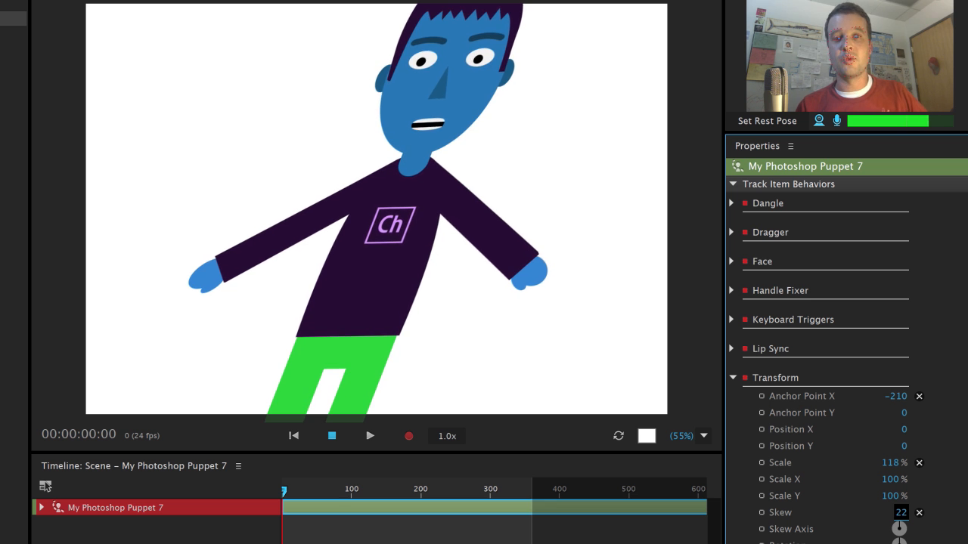
pyautogui.click(919, 512)
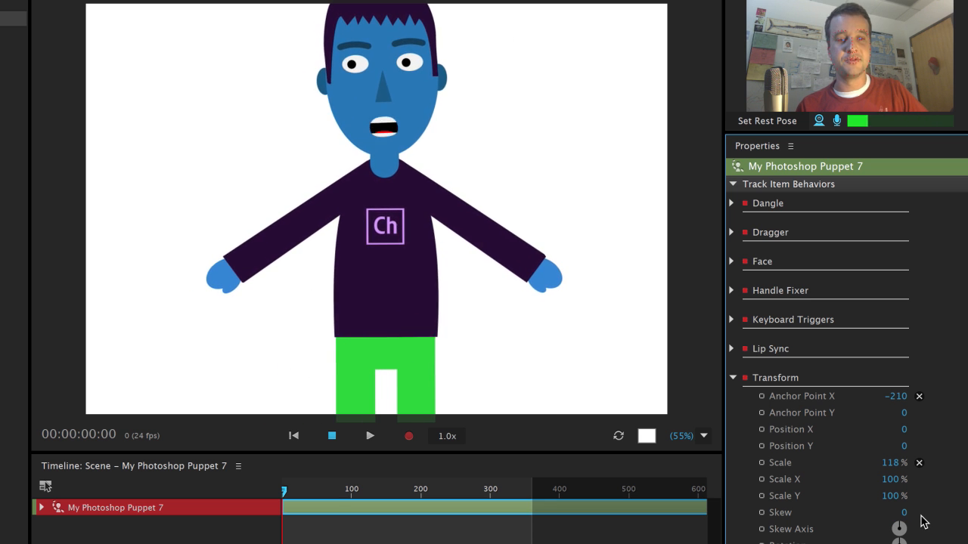
pyautogui.click(918, 463)
pyautogui.click(732, 377)
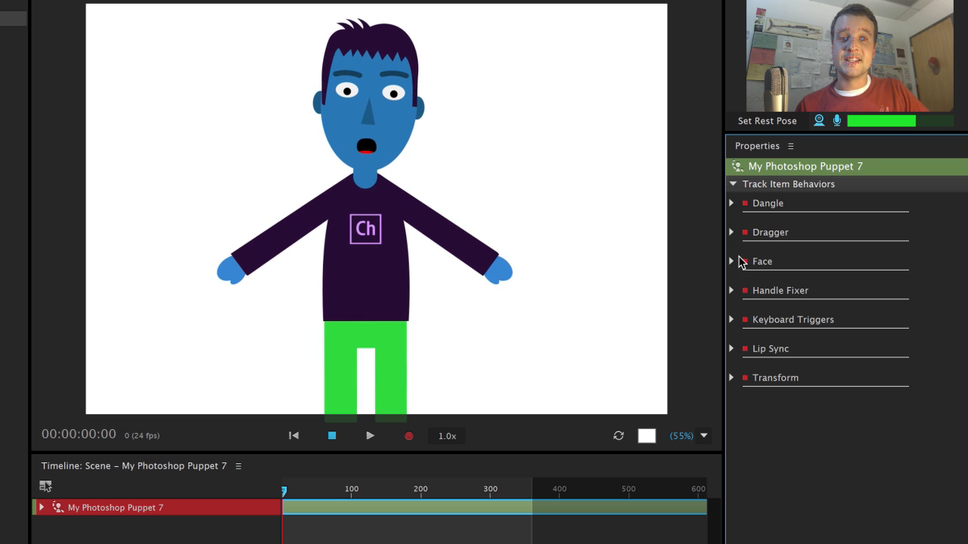
# - Set the Face behavior's Head Scale Strength to 25%
pyautogui.click(732, 262)
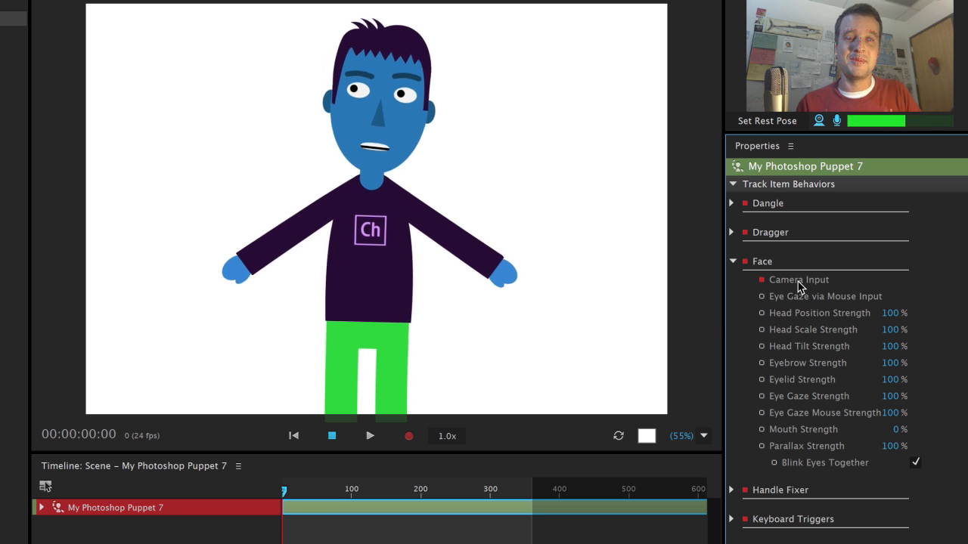
pyautogui.click(889, 331)
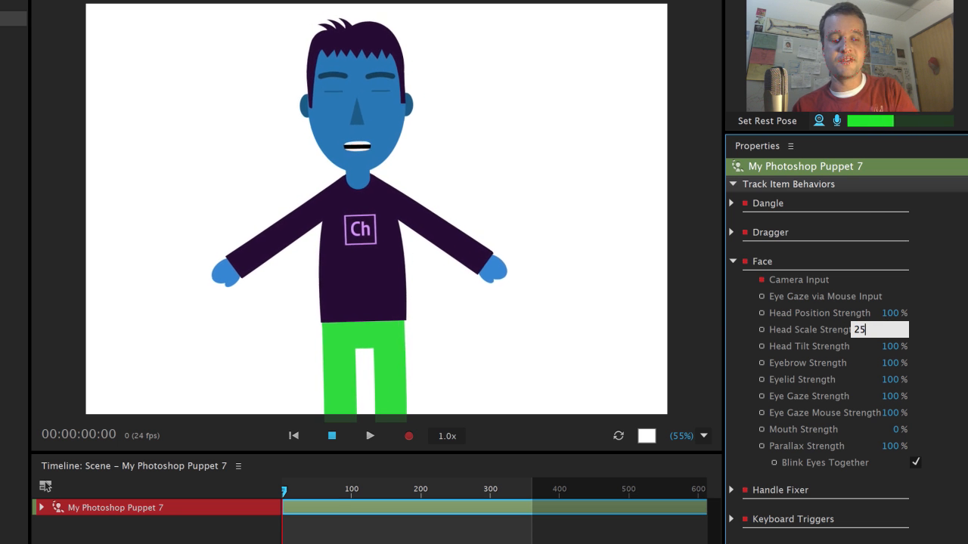
pyautogui.press('Return')
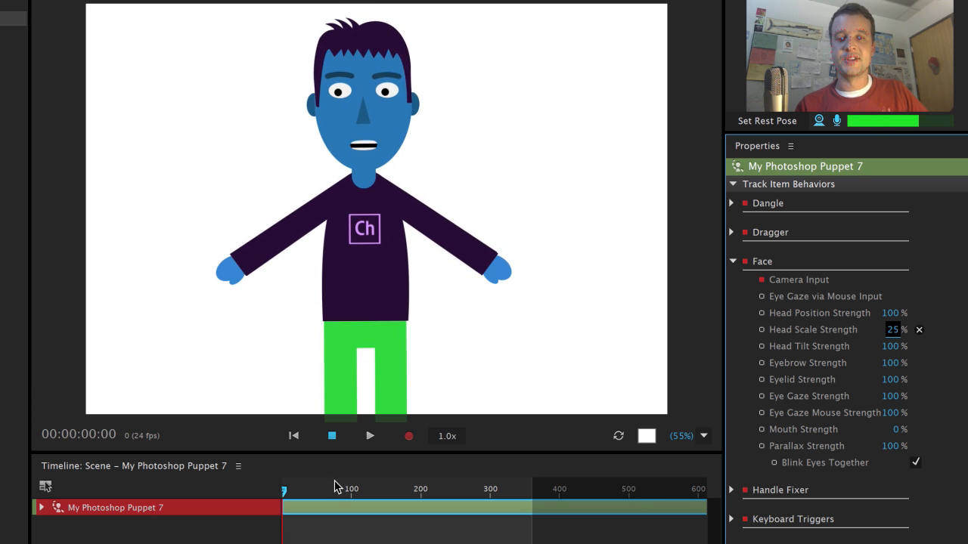
# - Record a performance take with audio from the start of the scene and return the playhead to frame 0
pyautogui.click(296, 439)
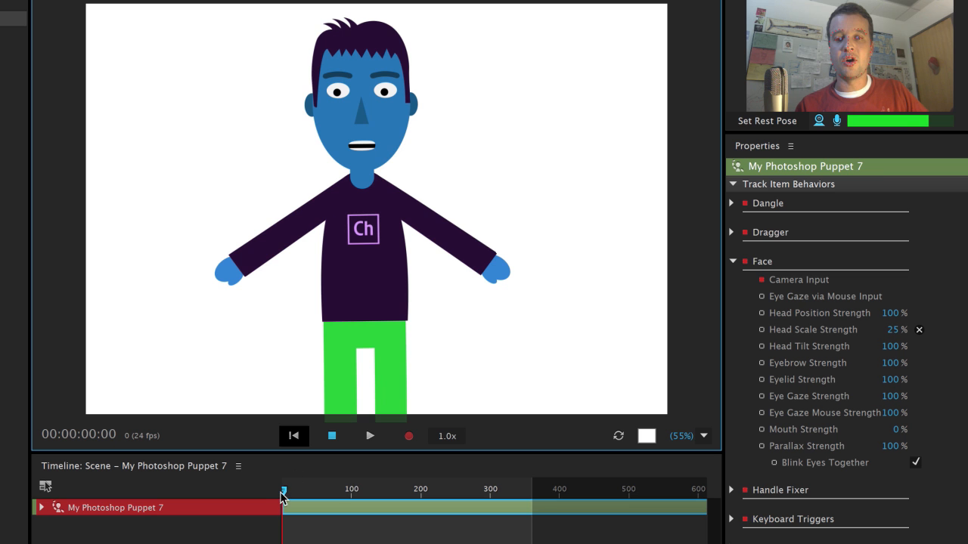
pyautogui.moveTo(309, 494); pyautogui.dragTo(148, 497)
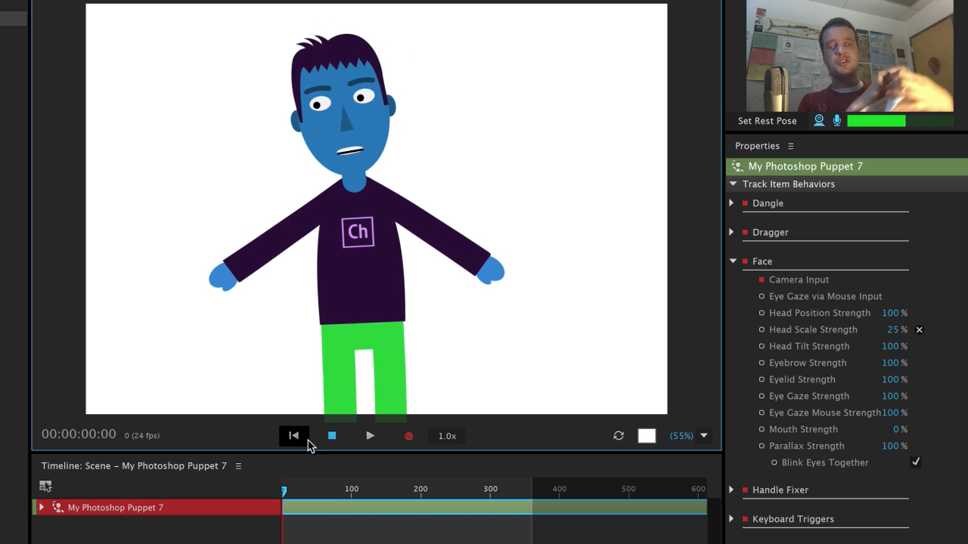
pyautogui.click(409, 437)
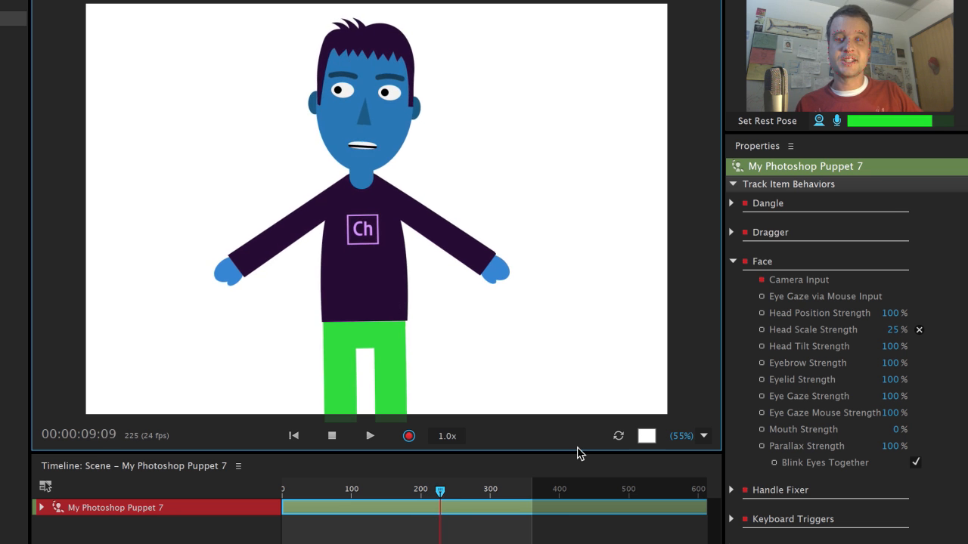
pyautogui.click(410, 437)
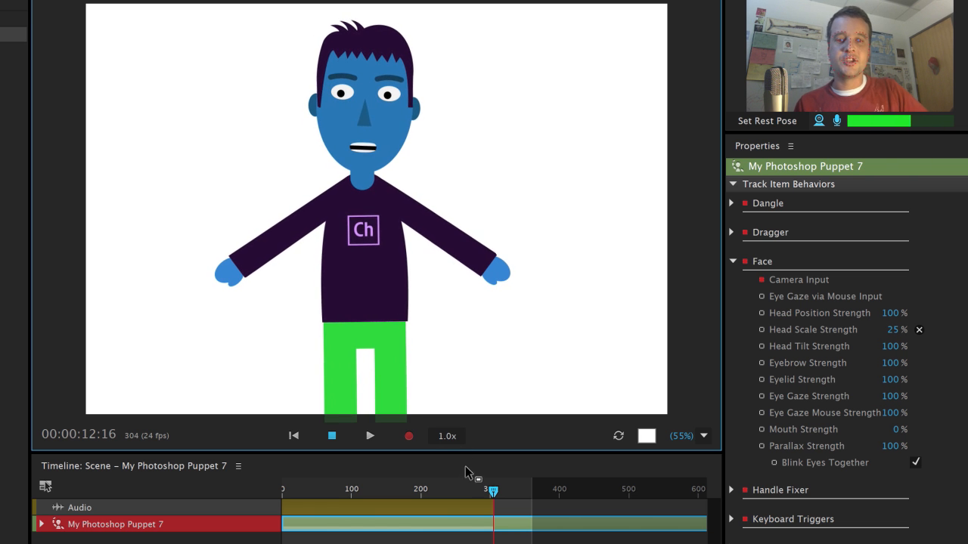
pyautogui.moveTo(493, 493); pyautogui.dragTo(221, 526)
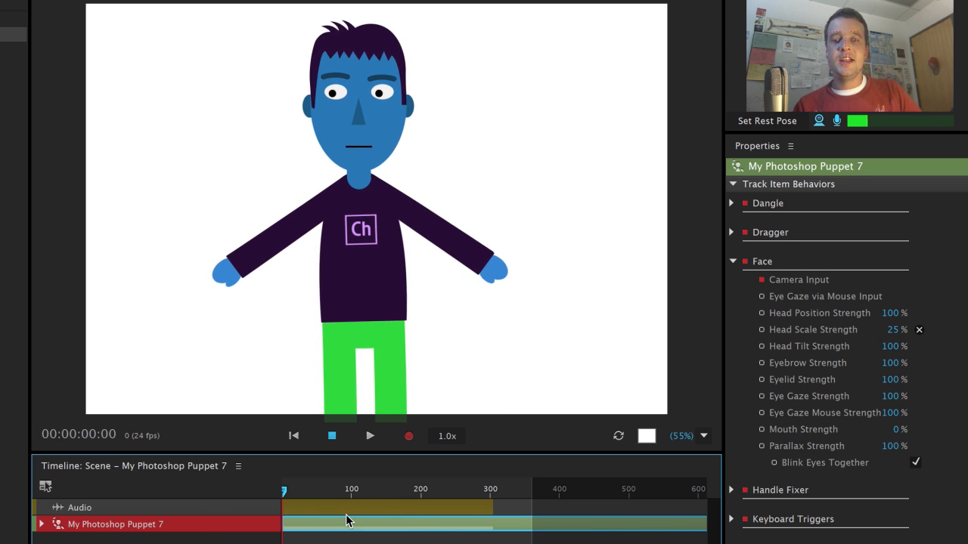
# - Expand the puppet track to examine its Face and Lip Sync recordings, select the audio track, and reselect the puppet track
pyautogui.click(40, 522)
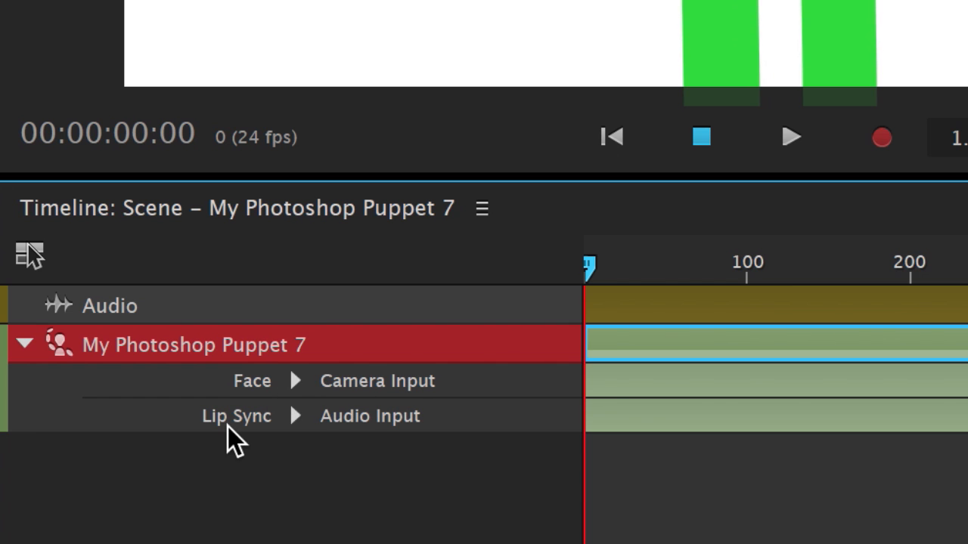
pyautogui.click(302, 312)
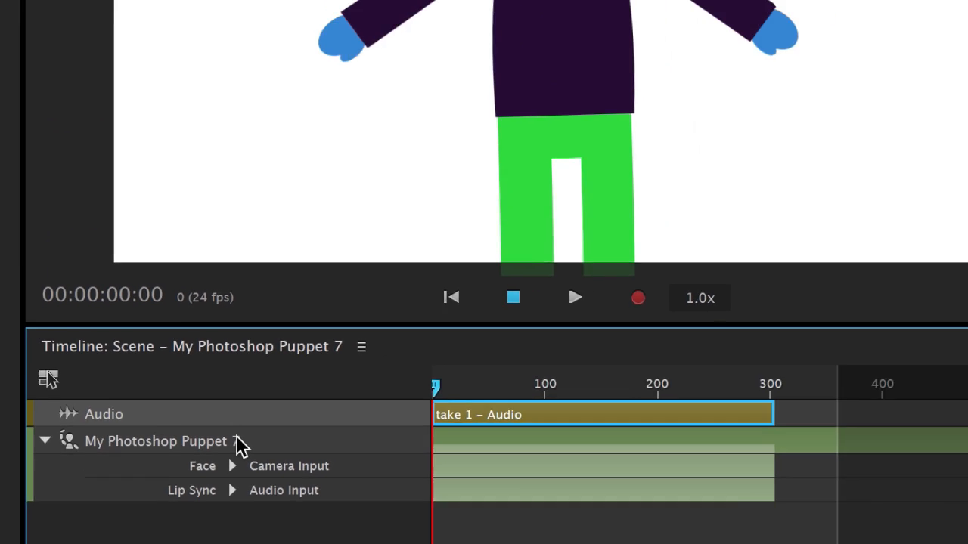
pyautogui.click(300, 344)
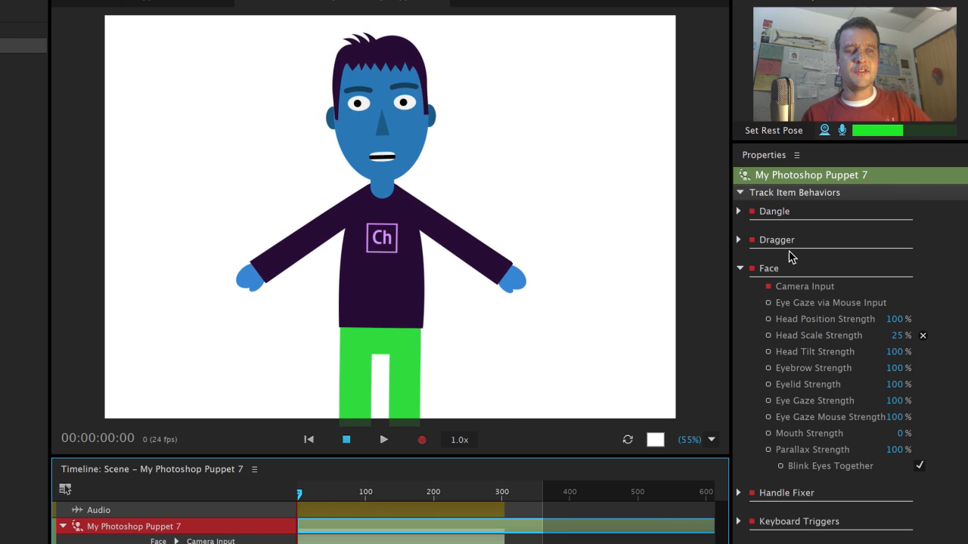
# - Collapse the Face behavior and disarm every puppet behavior except Dragger for recording
pyautogui.click(739, 269)
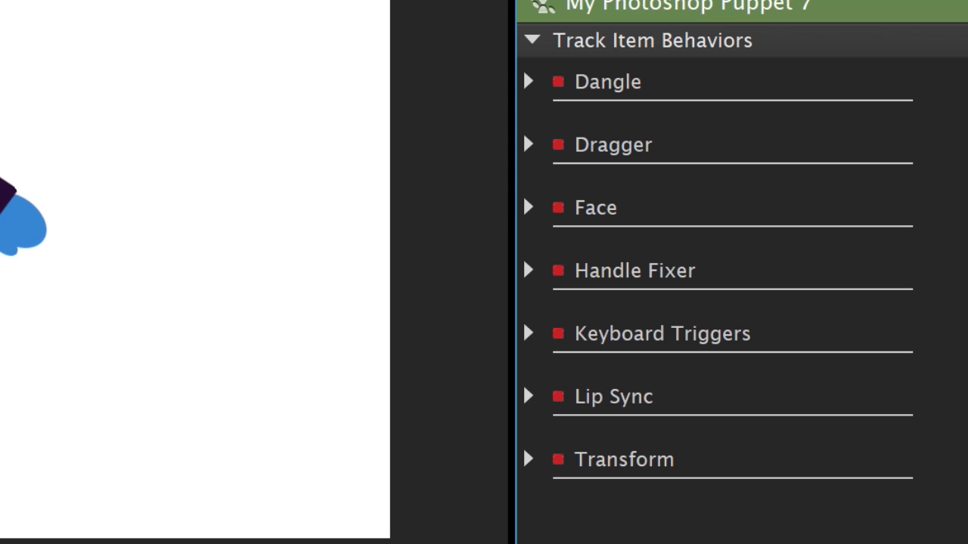
pyautogui.click(558, 83)
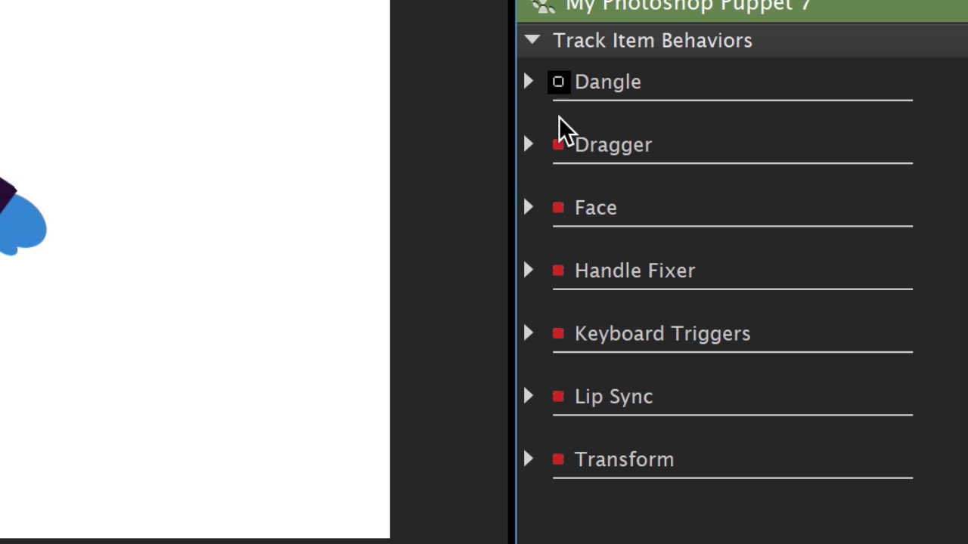
pyautogui.click(558, 209)
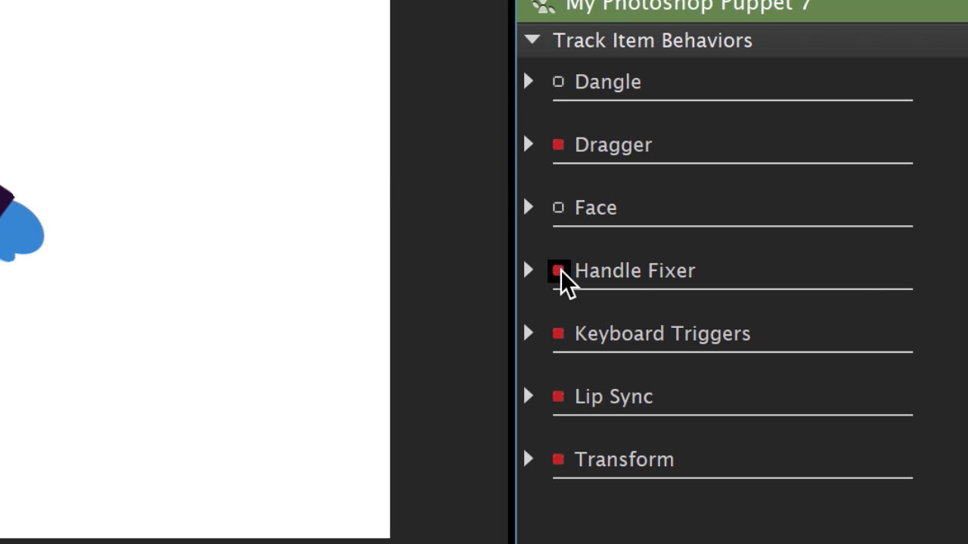
pyautogui.click(558, 271)
pyautogui.click(558, 333)
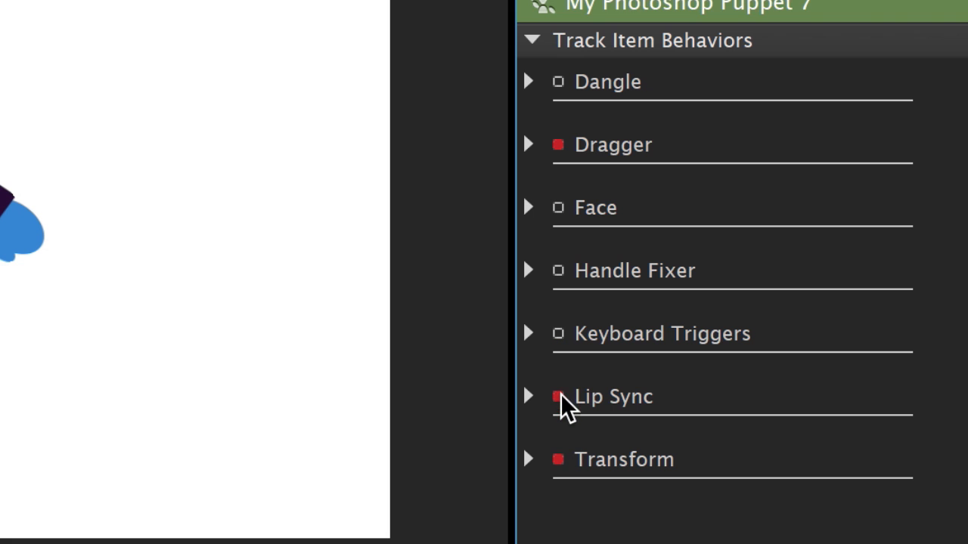
pyautogui.click(558, 397)
pyautogui.click(559, 464)
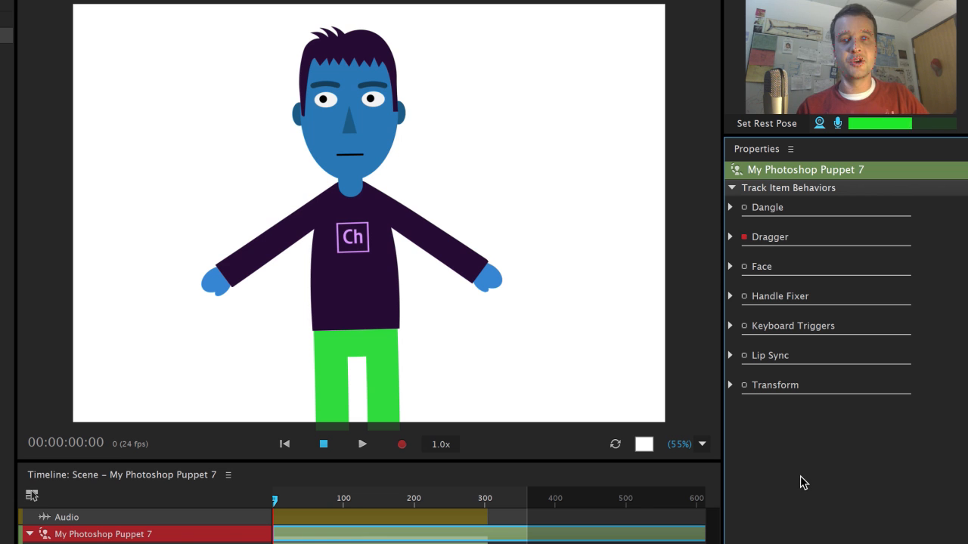
# - Turn off the microphone input and record a Dragger take from frame 0, moving both of the puppet's arms in turn
pyautogui.click(837, 124)
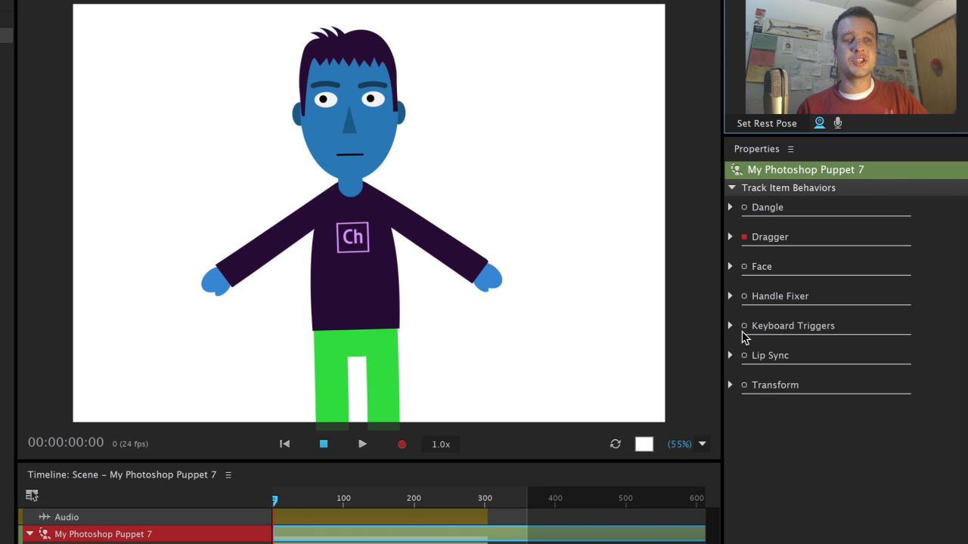
pyautogui.moveTo(489, 244); pyautogui.dragTo(443, 255)
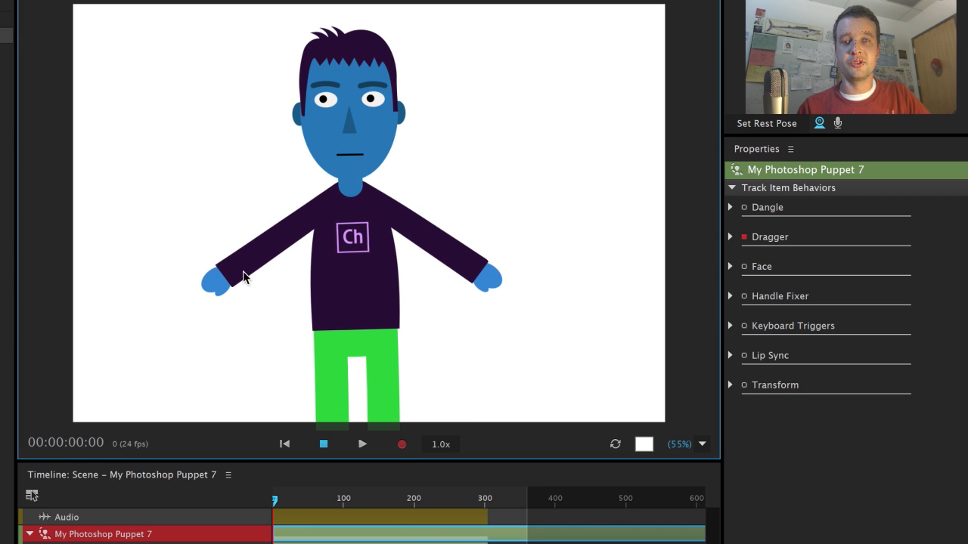
pyautogui.moveTo(243, 277); pyautogui.dragTo(249, 249)
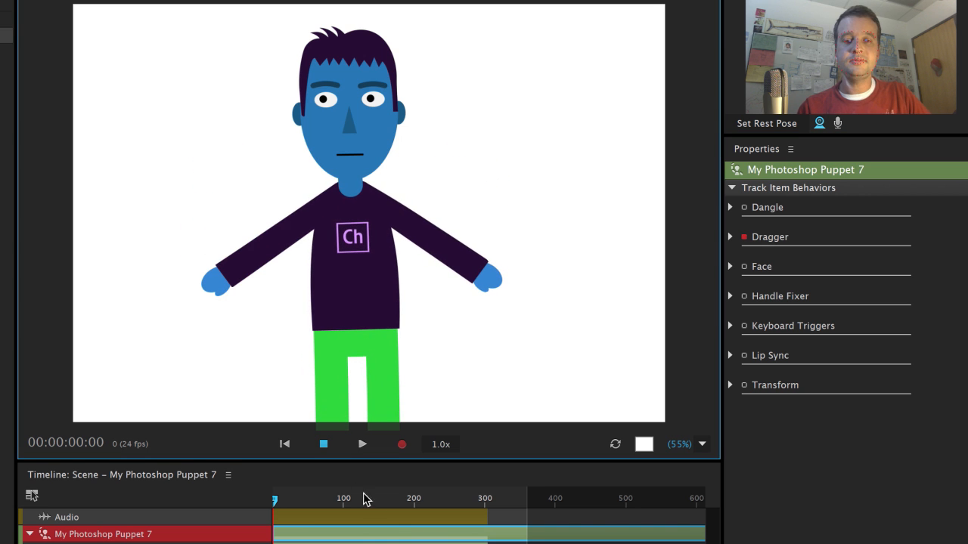
pyautogui.click(401, 446)
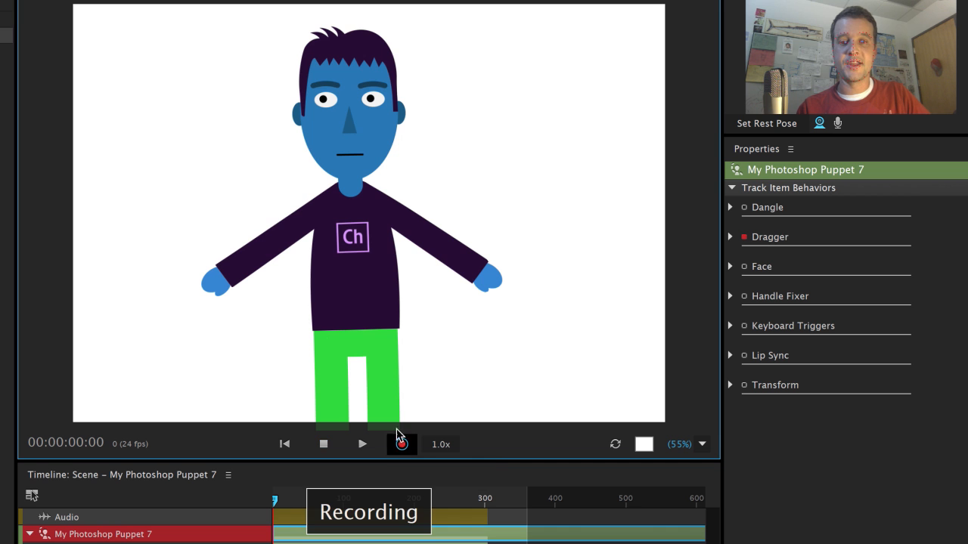
pyautogui.moveTo(222, 278); pyautogui.dragTo(226, 151)
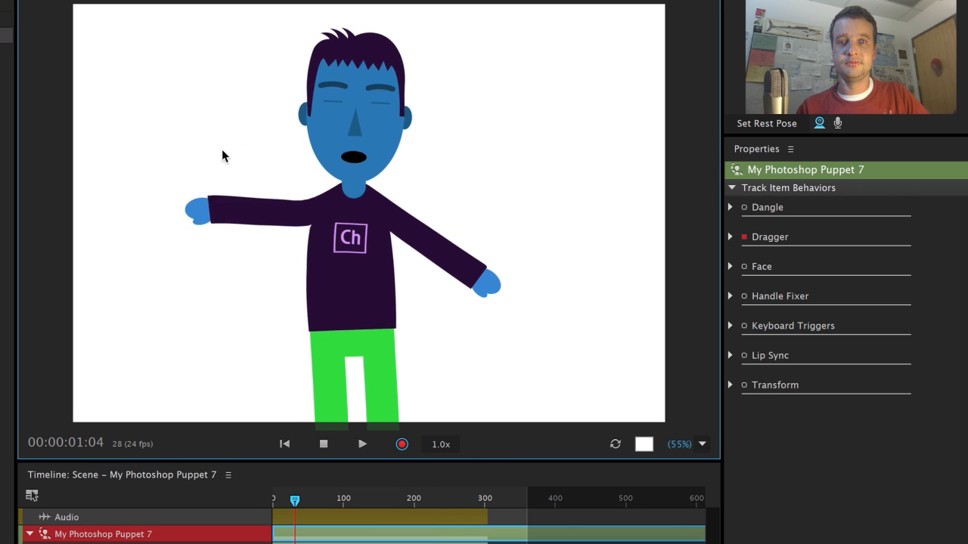
pyautogui.moveTo(490, 299)
pyautogui.mouseDown()
pyautogui.moveTo(509, 313)
pyautogui.moveTo(515, 291)
pyautogui.moveTo(433, 325)
pyautogui.moveTo(378, 293)
pyautogui.moveTo(406, 317)
pyautogui.moveTo(446, 286)
pyautogui.mouseUp()
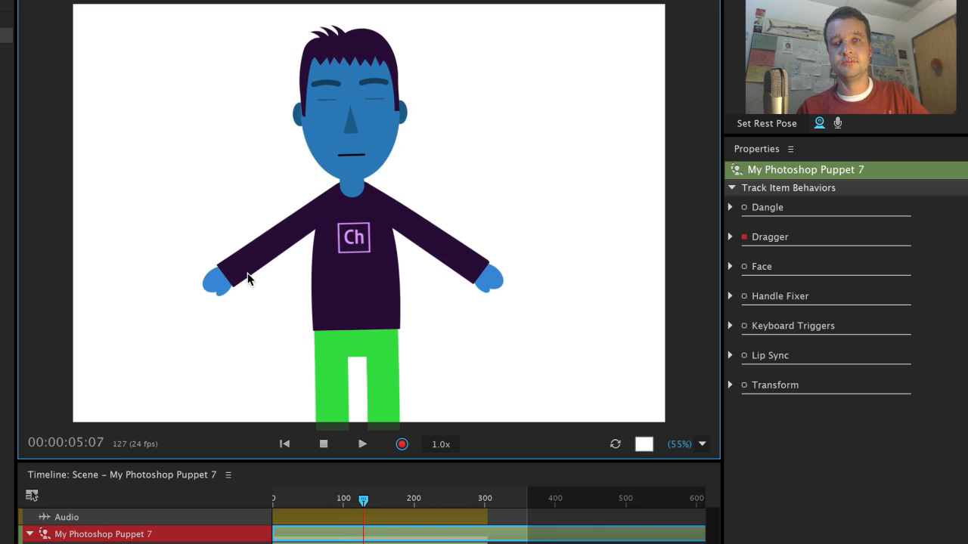
pyautogui.moveTo(245, 279)
pyautogui.mouseDown()
pyautogui.moveTo(244, 175)
pyautogui.moveTo(236, 248)
pyautogui.moveTo(247, 172)
pyautogui.moveTo(248, 241)
pyautogui.moveTo(257, 189)
pyautogui.mouseUp()
pyautogui.moveTo(493, 269); pyautogui.dragTo(427, 201)
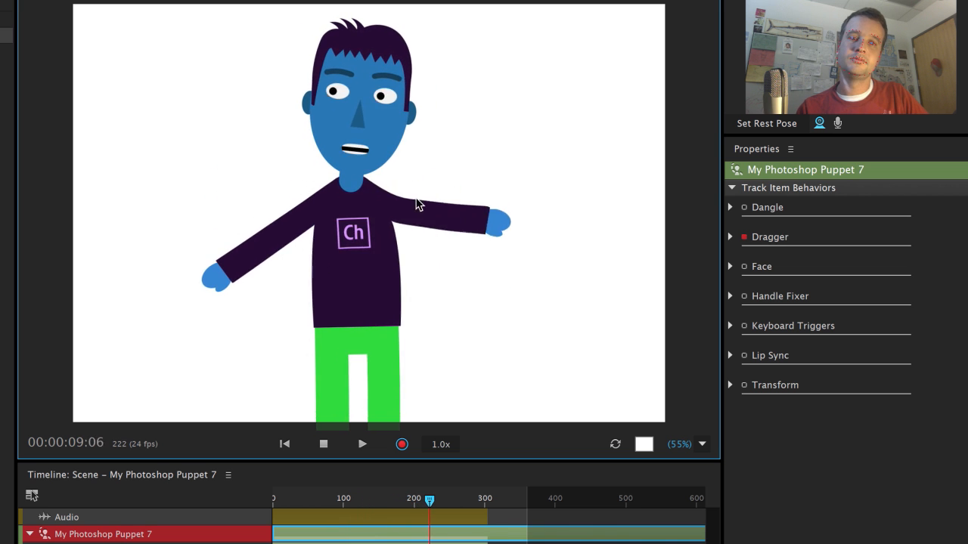
pyautogui.click(403, 446)
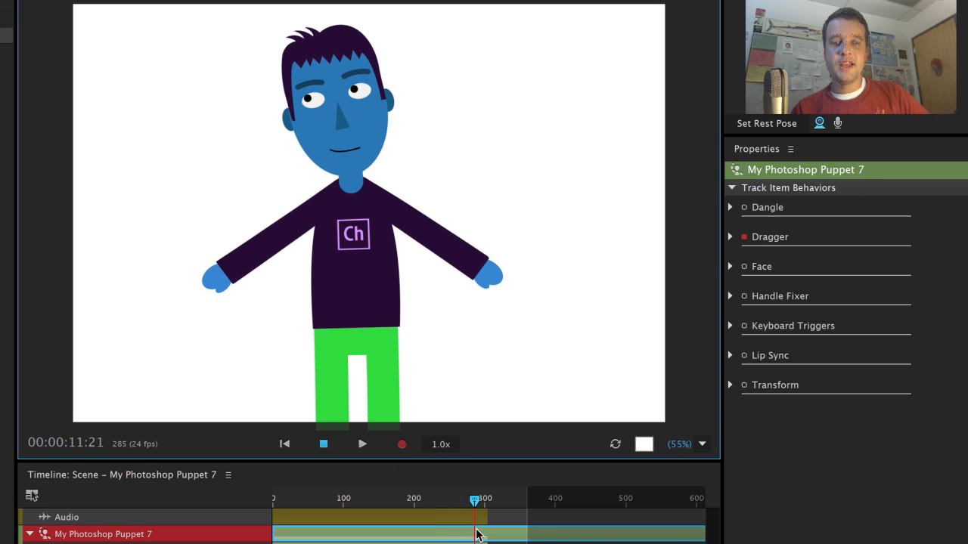
# - Return the playhead to frame 0 and record a shorter Dragger take raising the puppet's left arm, ending at frame 110
pyautogui.moveTo(457, 505); pyautogui.dragTo(252, 527)
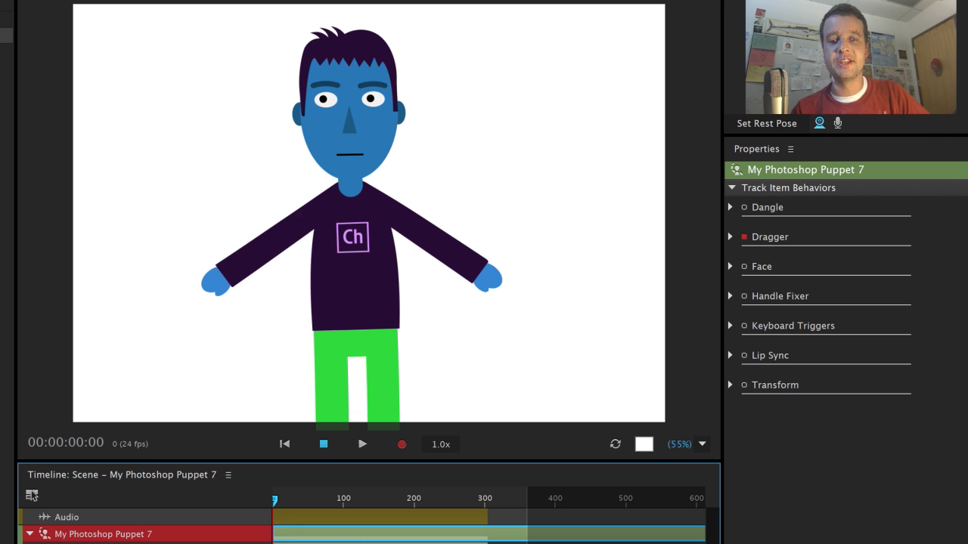
pyautogui.click(402, 446)
pyautogui.moveTo(496, 282)
pyautogui.mouseDown()
pyautogui.moveTo(492, 195)
pyautogui.moveTo(464, 95)
pyautogui.moveTo(412, 3)
pyautogui.moveTo(423, 22)
pyautogui.mouseUp()
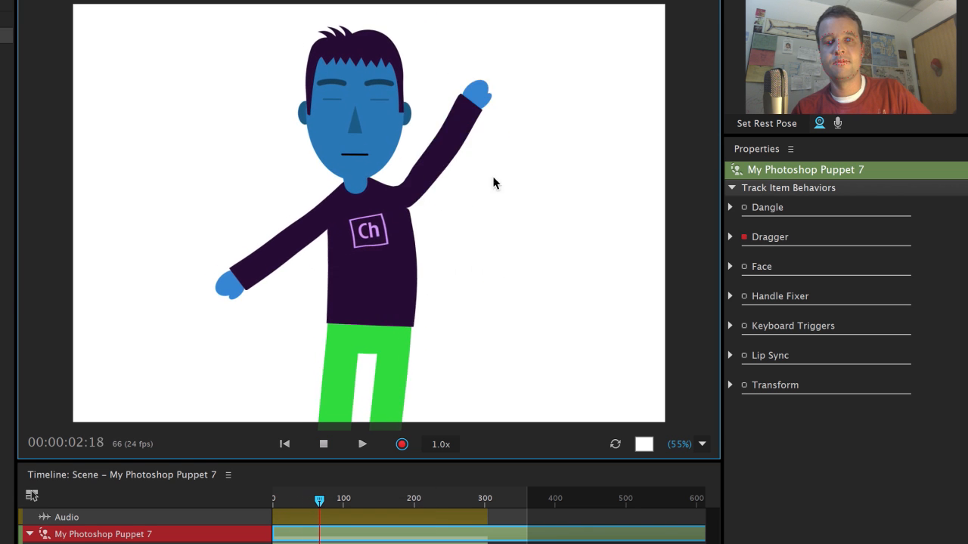
pyautogui.click(403, 446)
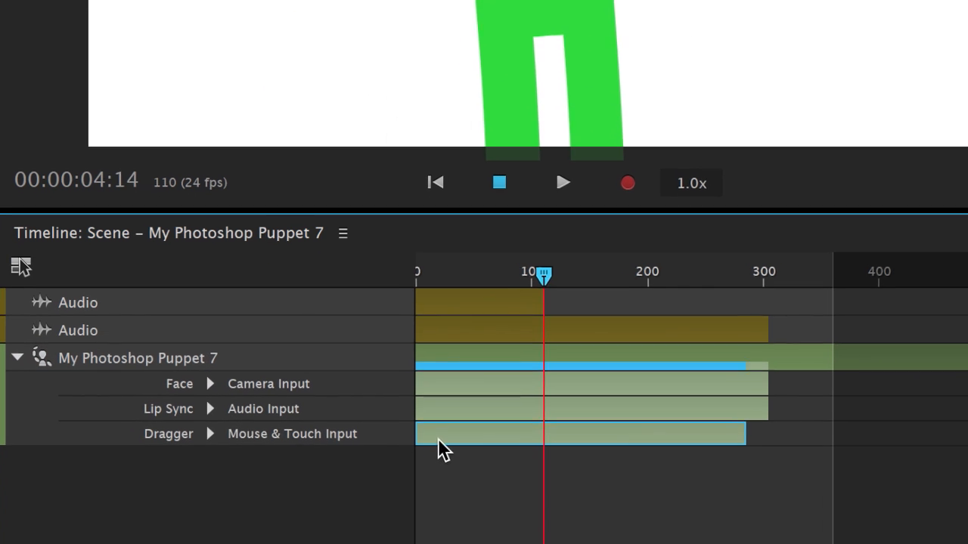
# - Expand the Dragger recording on the puppet track and select its individual takes to examine how take 3 overlaps take 2
pyautogui.click(211, 433)
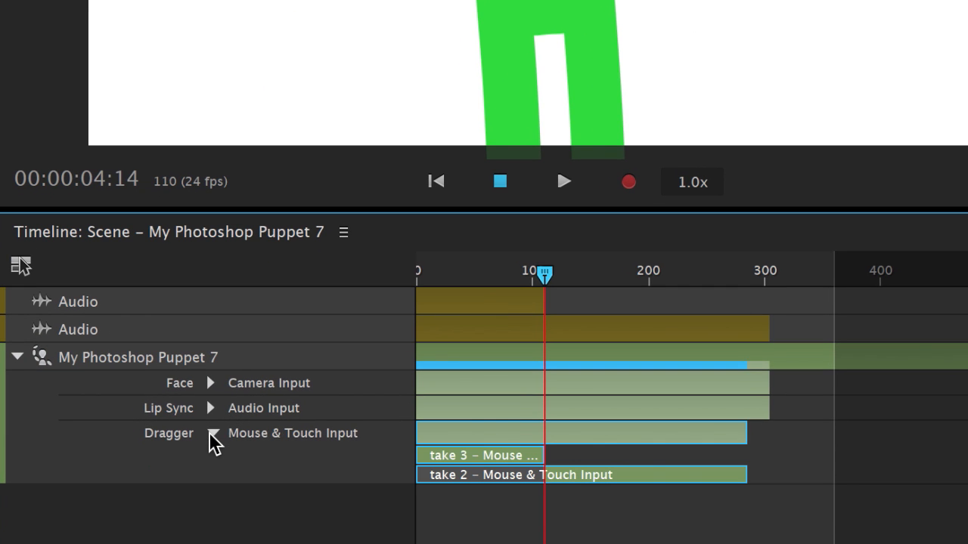
pyautogui.click(603, 504)
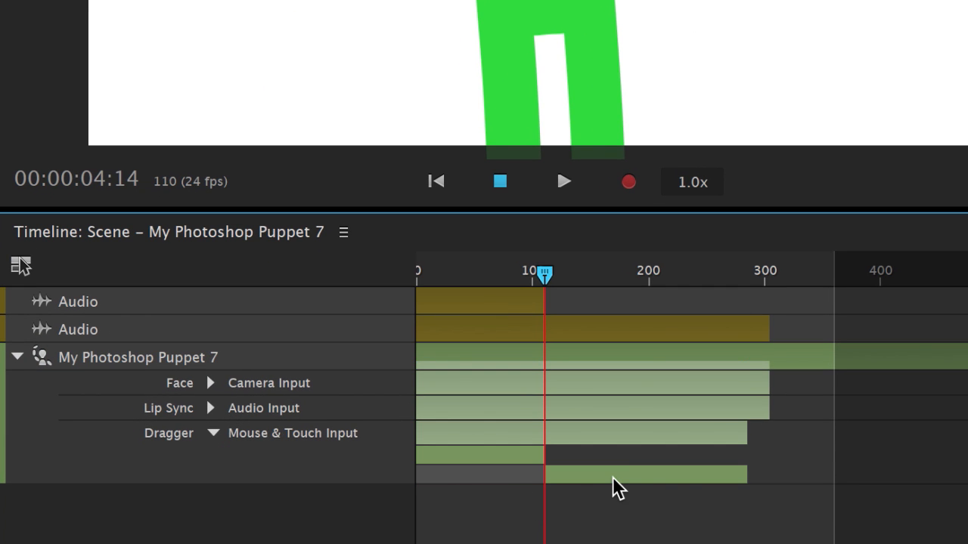
pyautogui.click(614, 478)
pyautogui.click(481, 459)
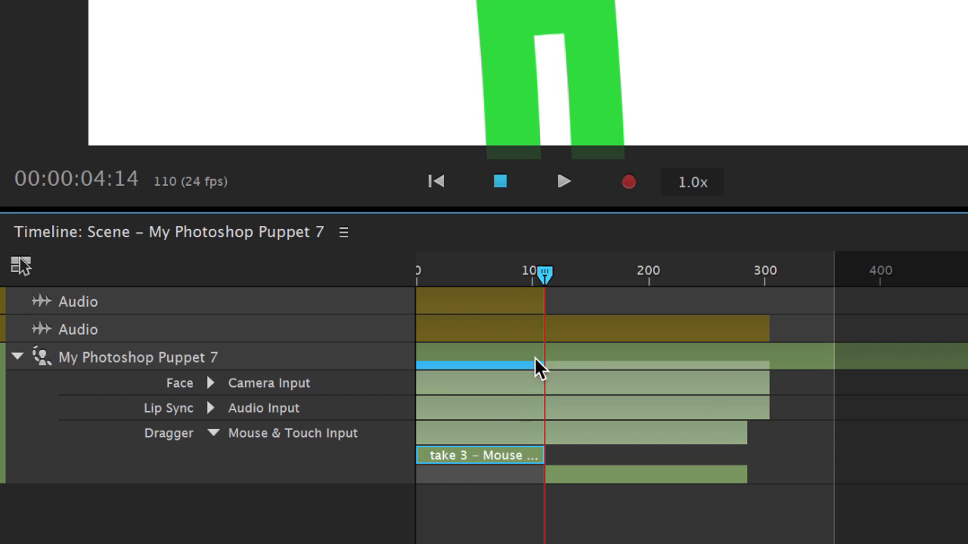
# - Move the playhead back to frame 71 and extend the end of Dragger take 3 slightly over take 2
pyautogui.moveTo(542, 275); pyautogui.dragTo(497, 276)
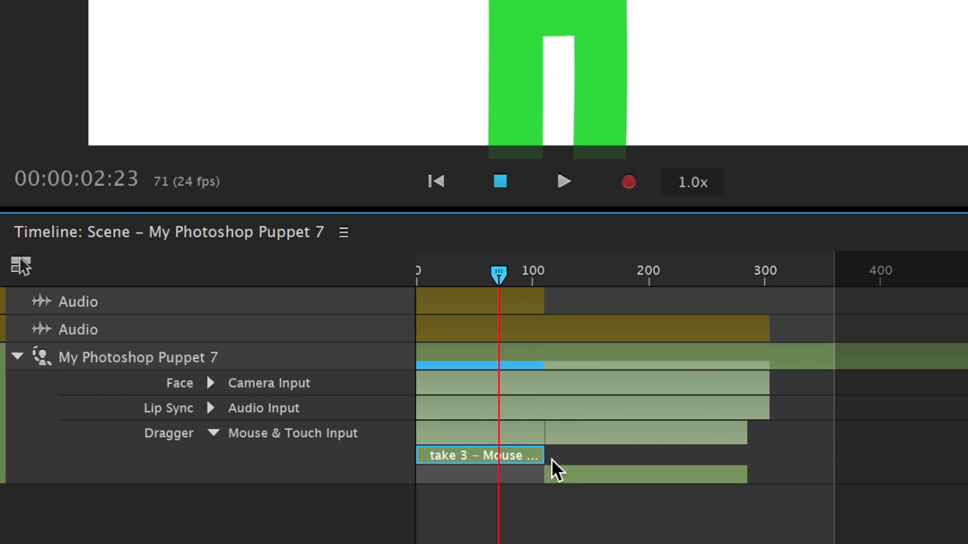
pyautogui.moveTo(543, 458)
pyautogui.mouseDown()
pyautogui.moveTo(454, 458)
pyautogui.moveTo(551, 463)
pyautogui.mouseUp()
pyautogui.moveTo(533, 463); pyautogui.dragTo(554, 462)
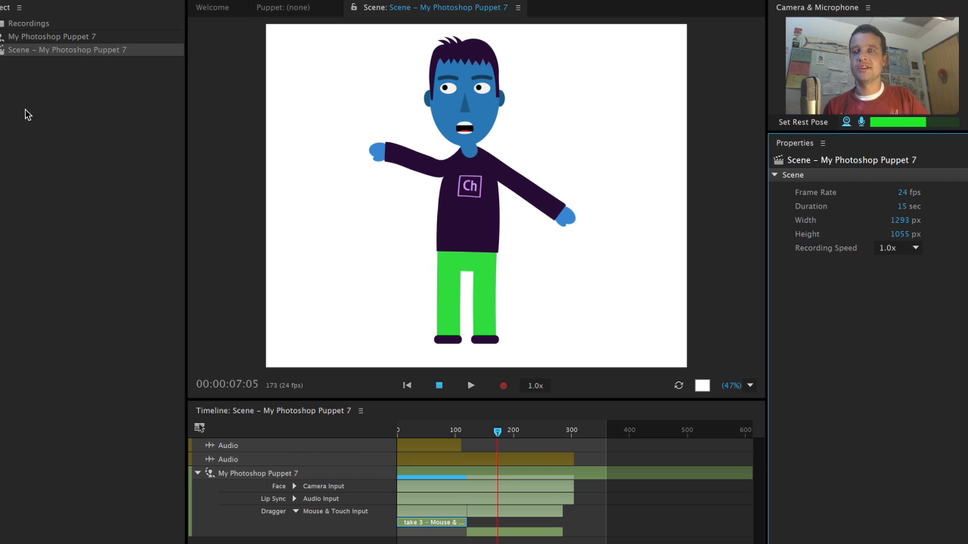
# - Export the scene with video and audio as "Scene - My Photoshop Puppet 7" into the TUTORIAL folder on the Desktop
pyautogui.click(74, 50)
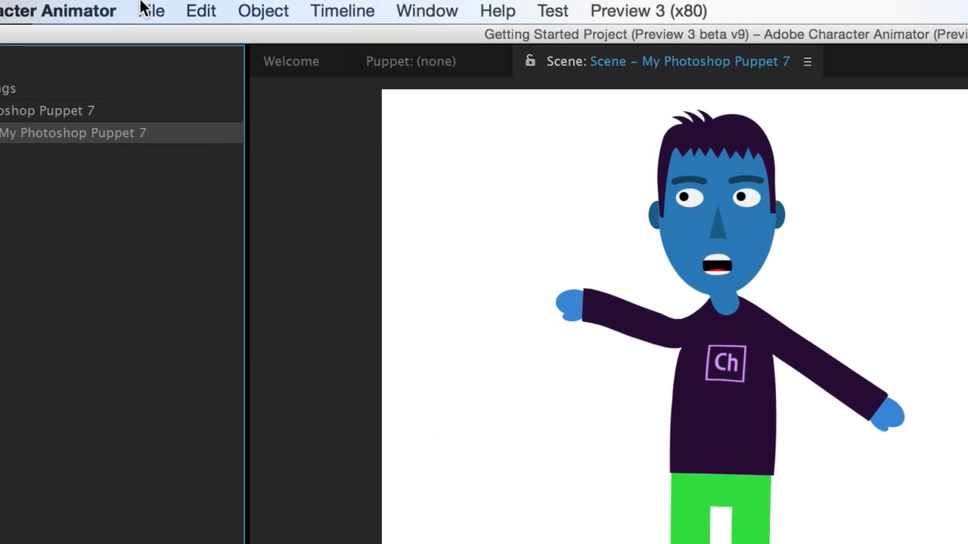
pyautogui.click(142, 8)
pyautogui.moveTo(289, 329)
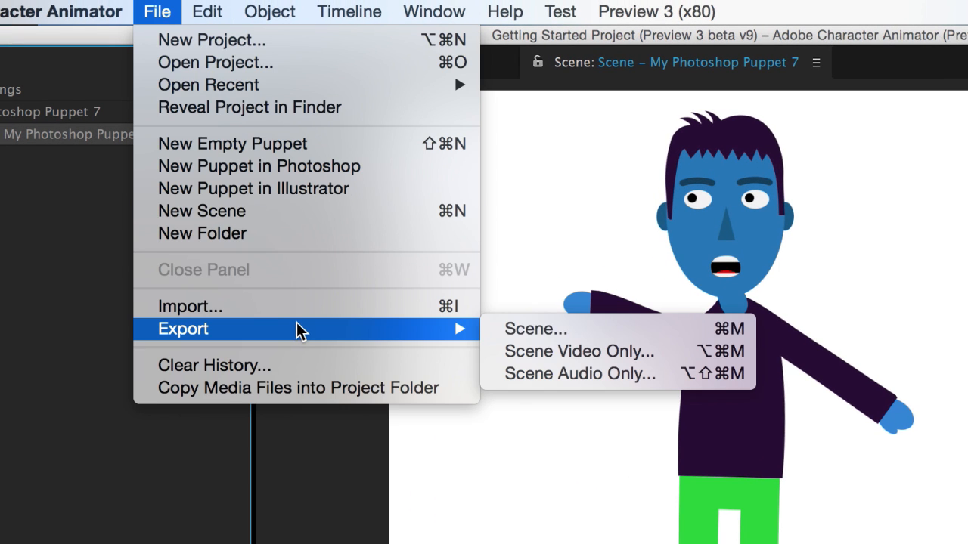
pyautogui.click(550, 332)
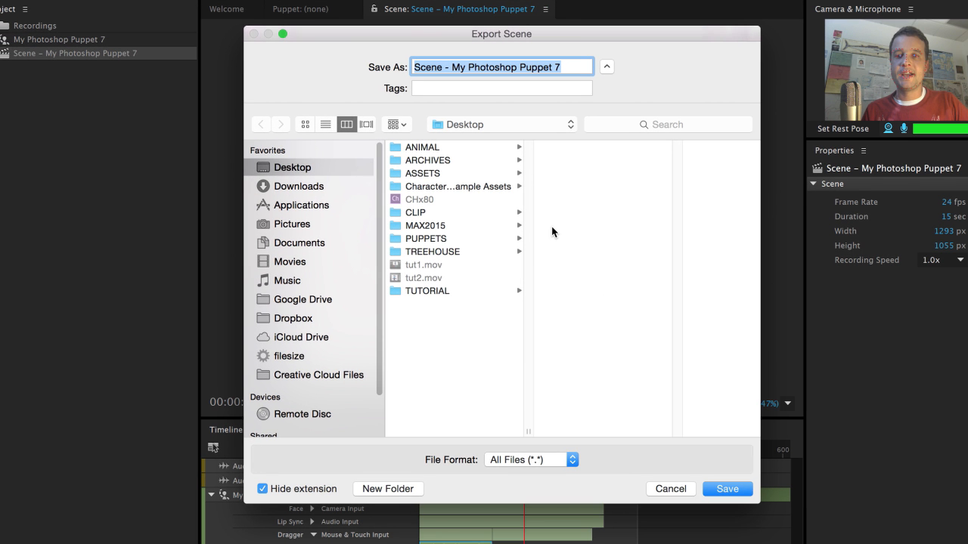
pyautogui.click(477, 294)
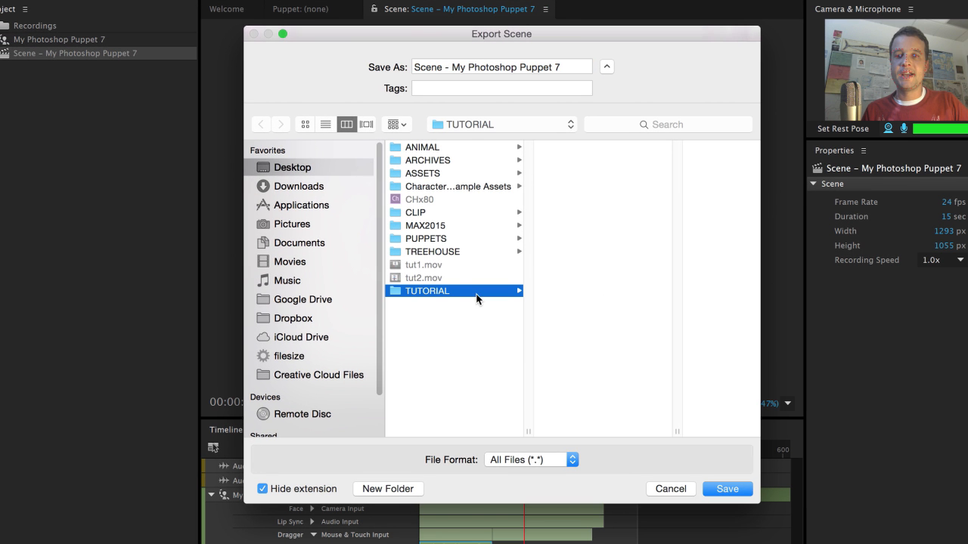
pyautogui.click(720, 489)
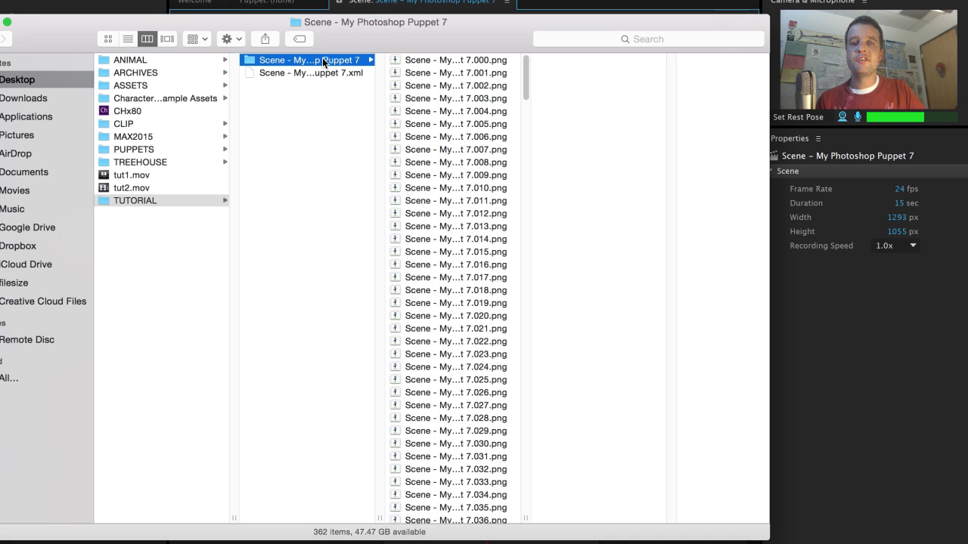
# - Preview the exported PNG sequence frame by frame, first from frame 000 and again from frame 031
pyautogui.click(419, 59)
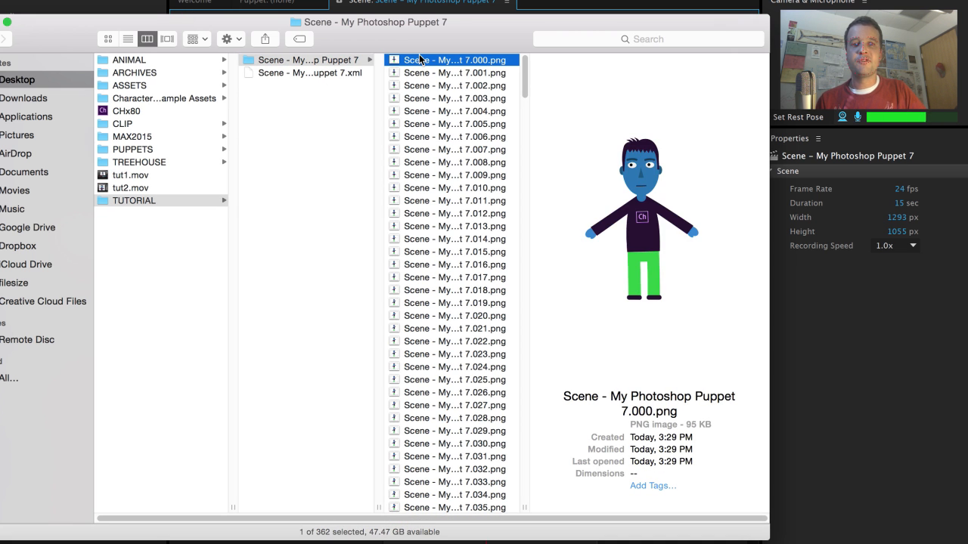
pyautogui.press('Down')
pyautogui.press('Down')
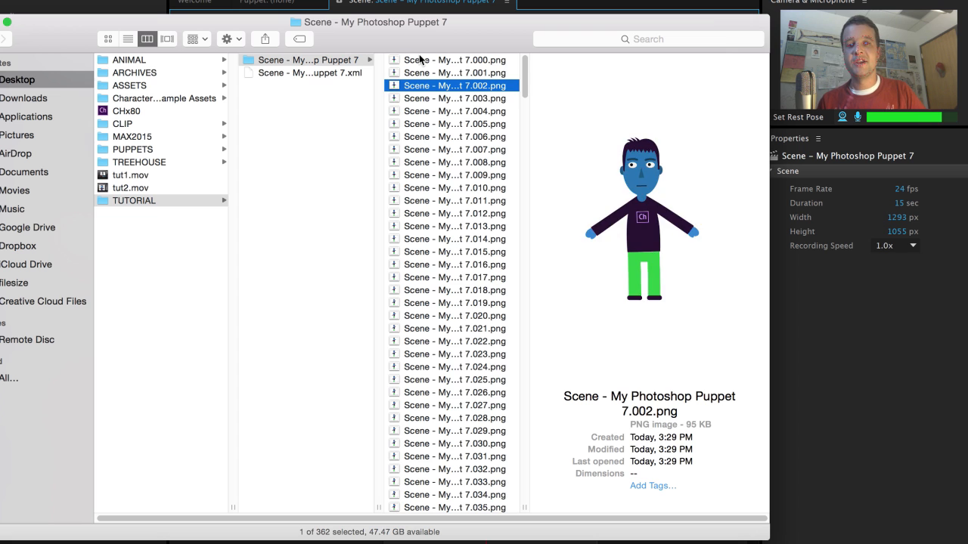
pyautogui.press('Down')
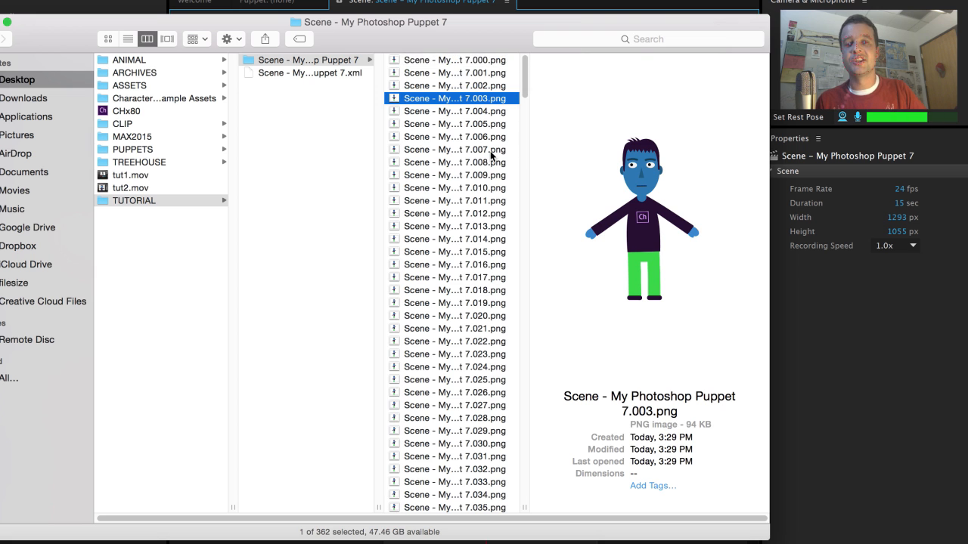
pyautogui.scroll(-5, 490, 150)
pyautogui.click(468, 199)
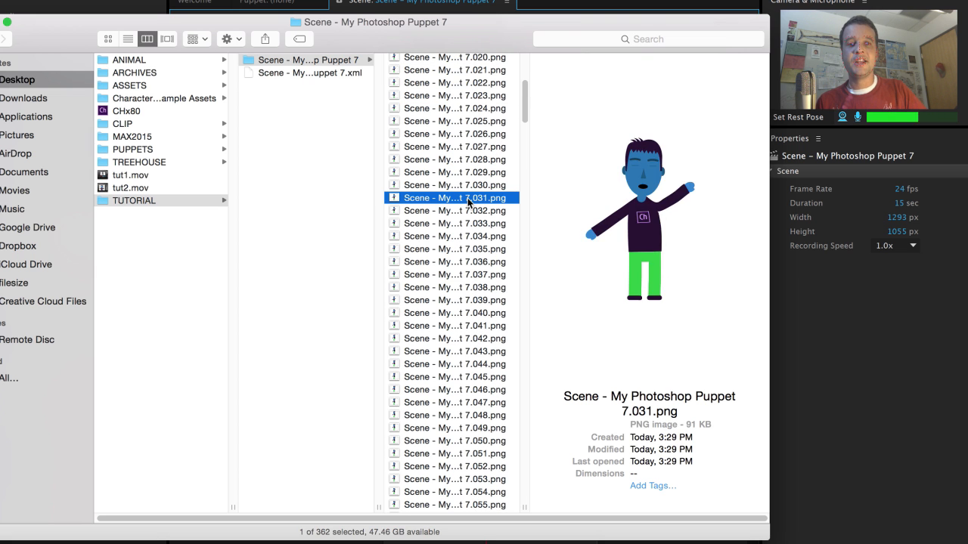
pyautogui.press('Down')
pyautogui.press('Down')
pyautogui.press('Down')
pyautogui.press('Down')
pyautogui.press('Down')
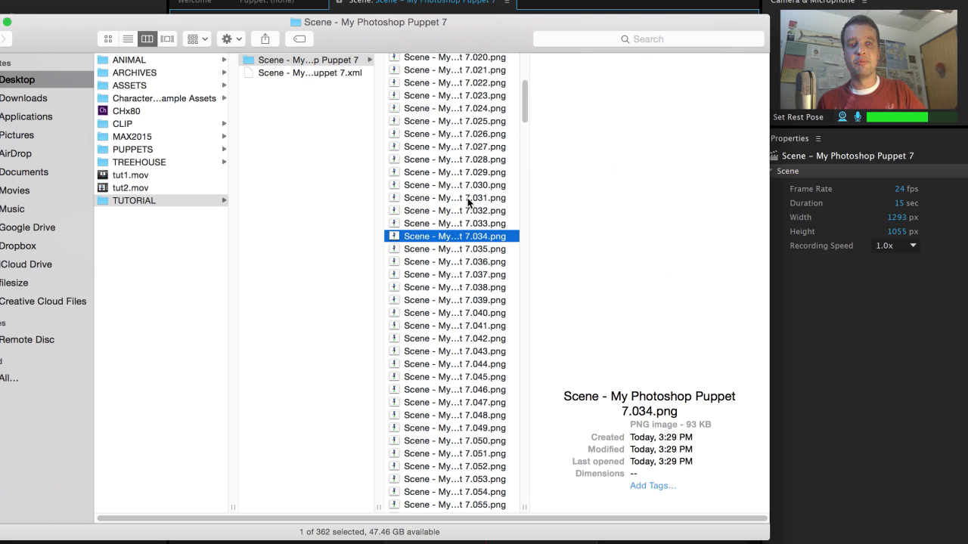
pyautogui.press('Down')
pyautogui.press('Down')
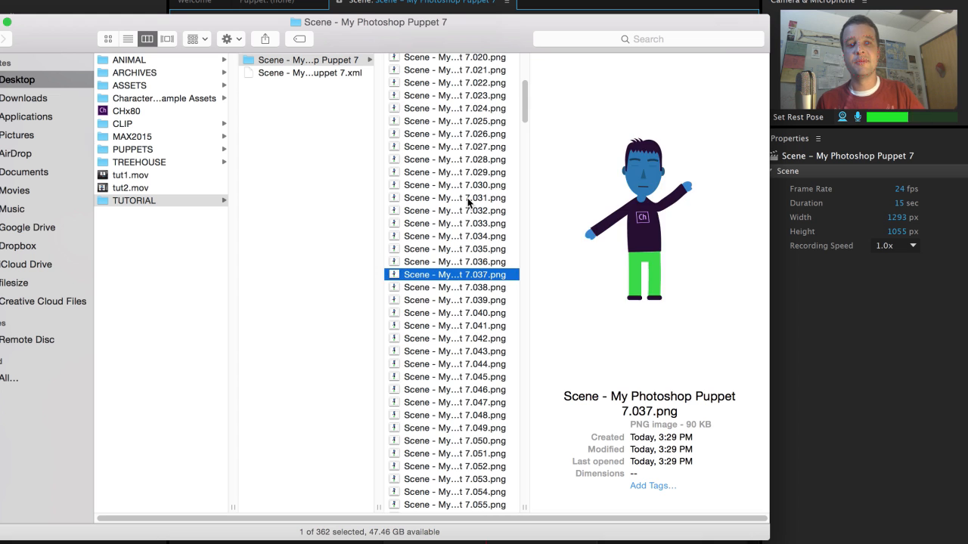
pyautogui.press('Down')
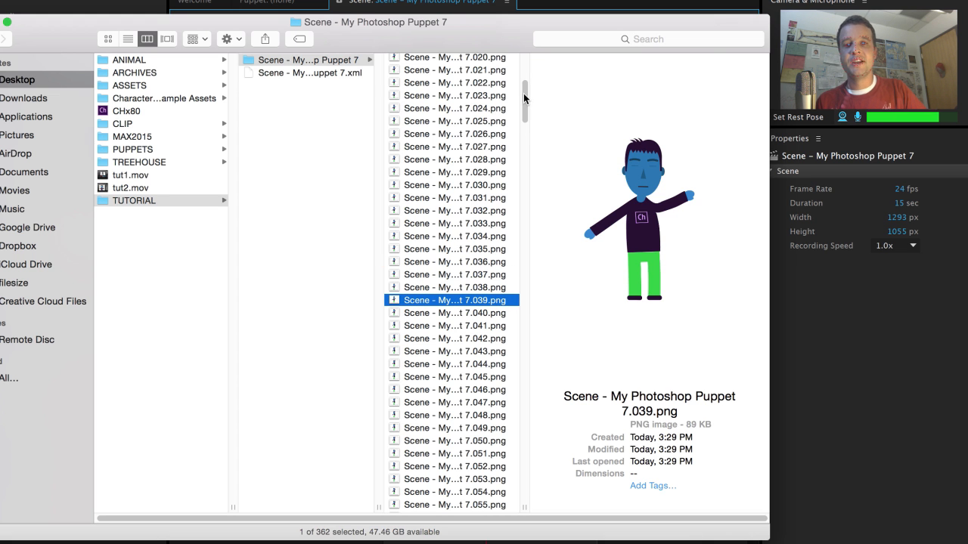
# - Go to the end of the exported files and select the scene's WAV audio file
pyautogui.scroll(-5, 523, 129)
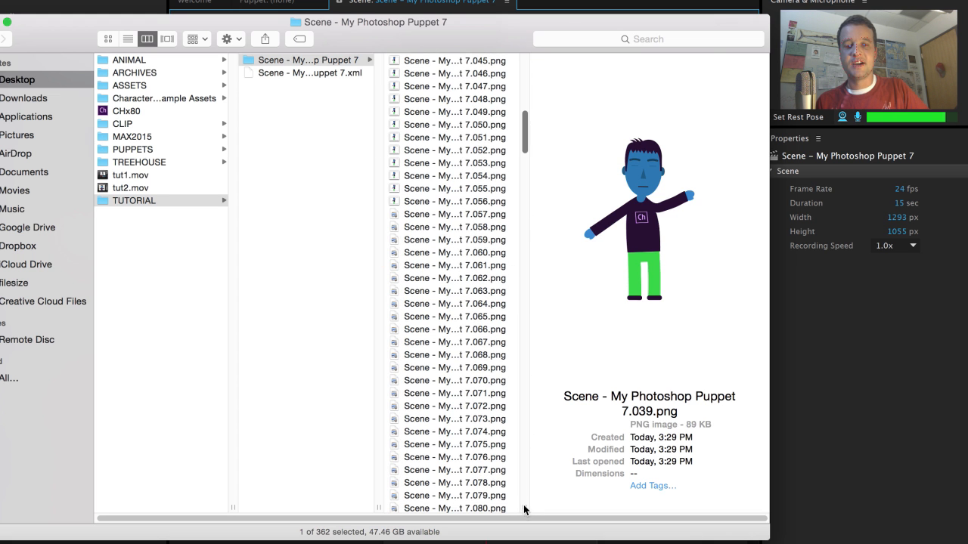
pyautogui.scroll(-15, 524, 504)
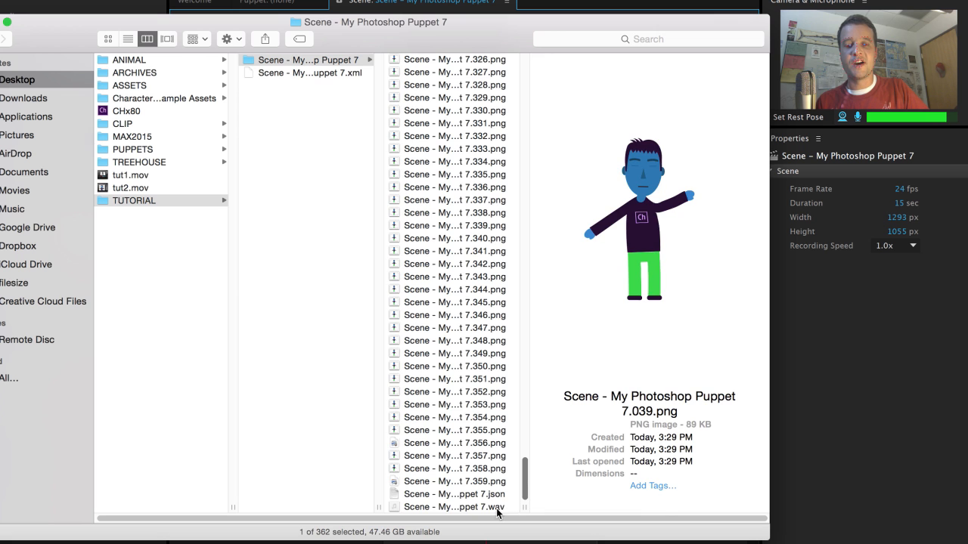
pyautogui.click(496, 507)
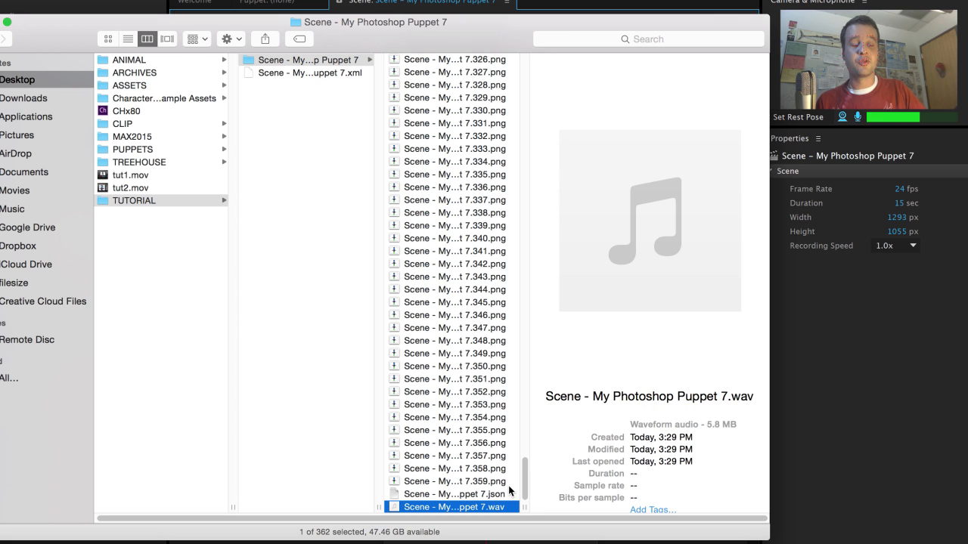
# - Switch to After Effects and run the New Comp from Character Animator Recording script
pyautogui.click(317, 141)
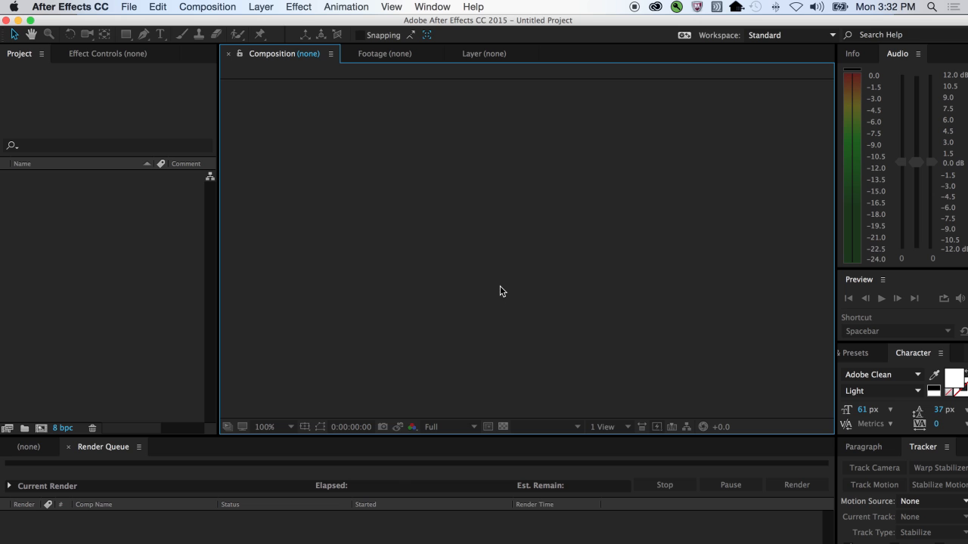
pyautogui.click(129, 7)
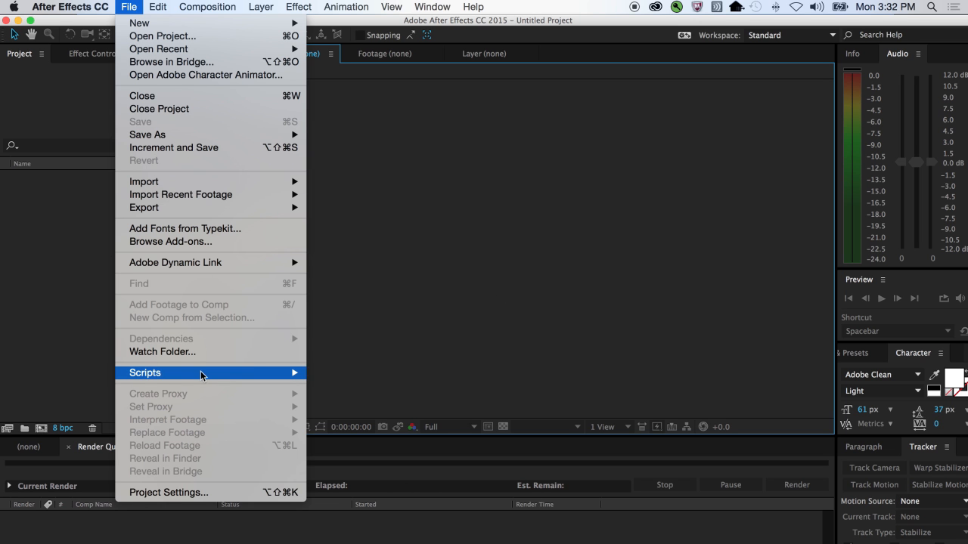
pyautogui.moveTo(203, 374)
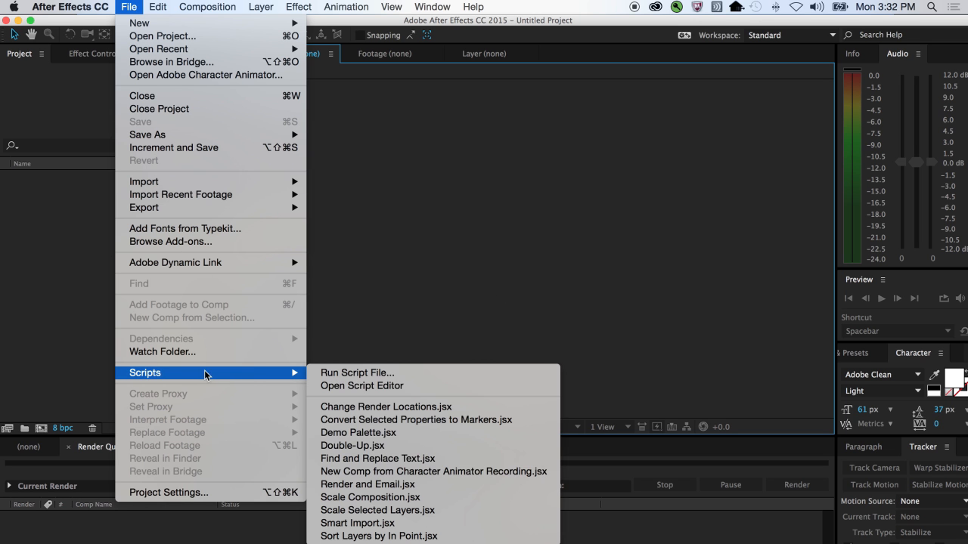
pyautogui.click(403, 472)
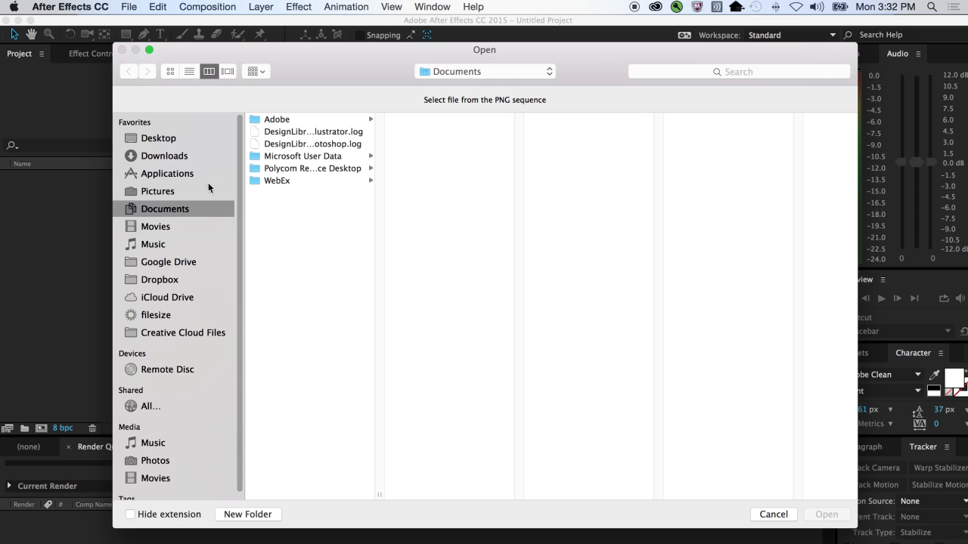
# - Build the comp from "Scene - My Photoshop Puppet 7.000.png" in the Desktop's TUTORIAL folder and scrub through its start
pyautogui.click(213, 143)
pyautogui.click(283, 266)
pyautogui.click(450, 120)
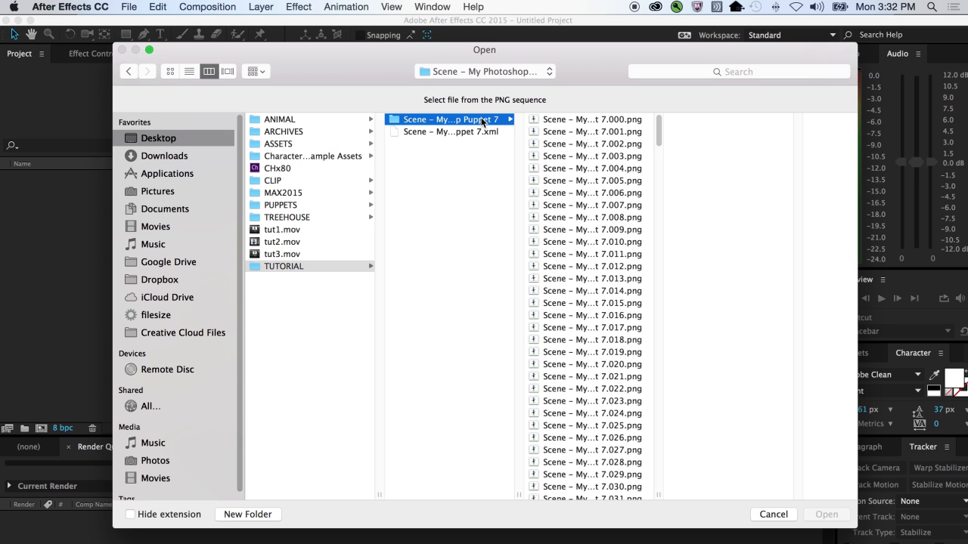
pyautogui.click(592, 120)
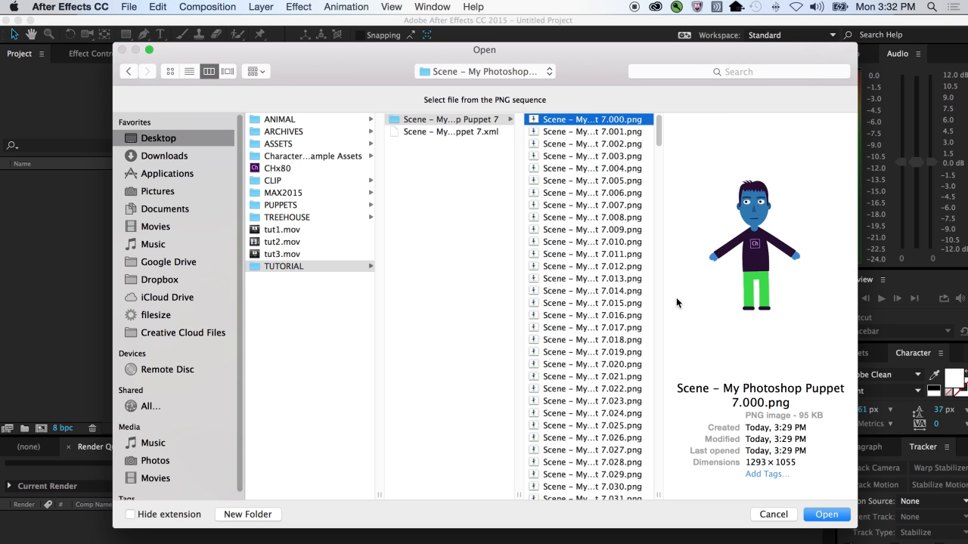
pyautogui.click(826, 515)
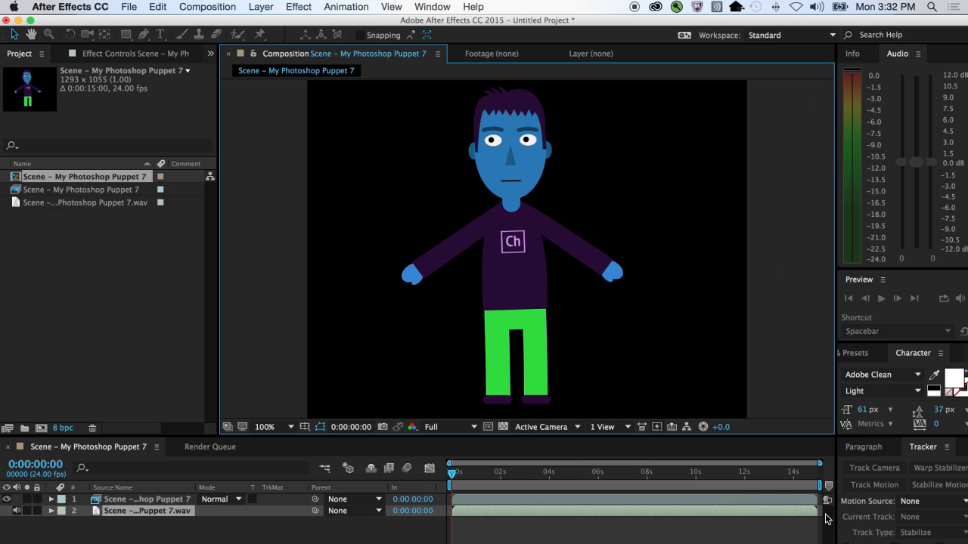
pyautogui.moveTo(476, 478); pyautogui.dragTo(426, 485)
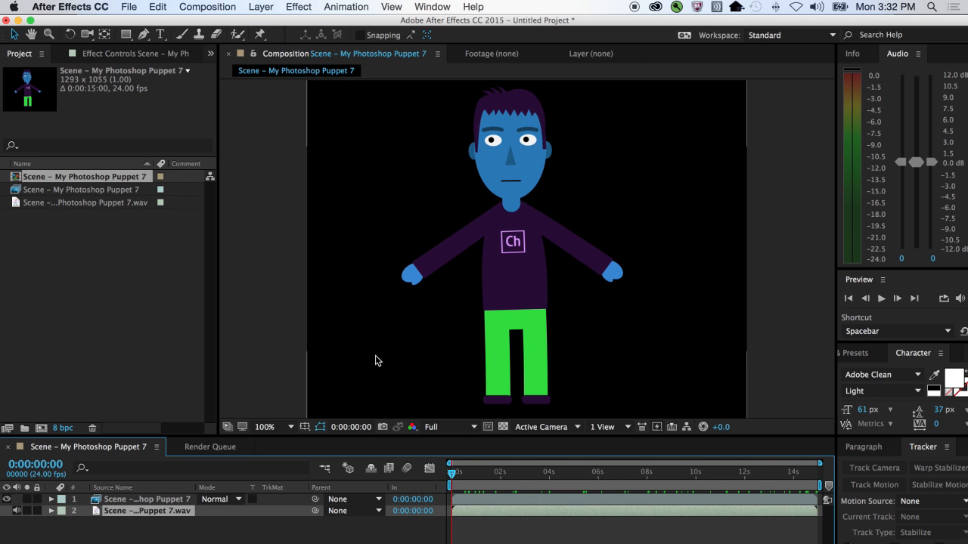
# - Add an orange 1293 x 1055 px solid as a background behind the puppet layer
pyautogui.click(269, 6)
pyautogui.moveTo(271, 23)
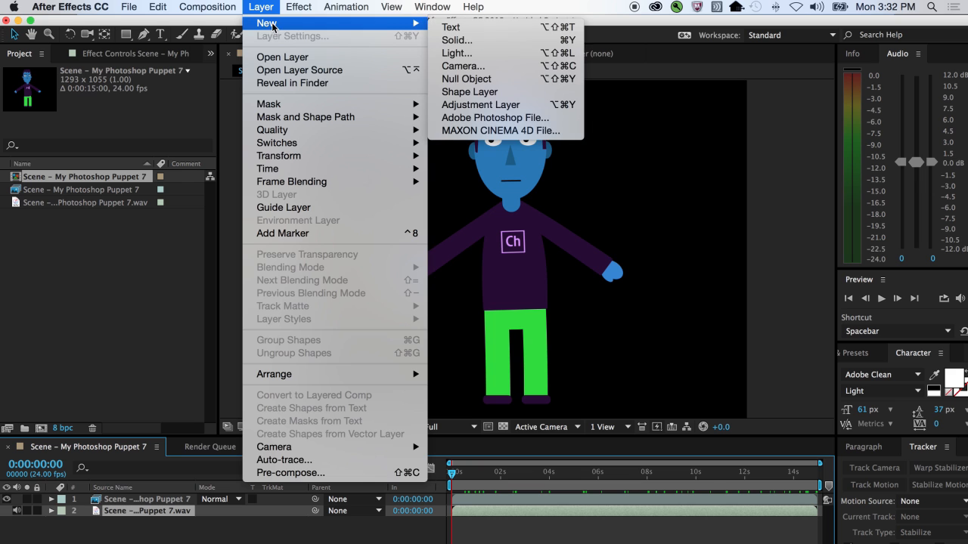
pyautogui.click(446, 37)
pyautogui.moveTo(191, 168); pyautogui.dragTo(101, 162)
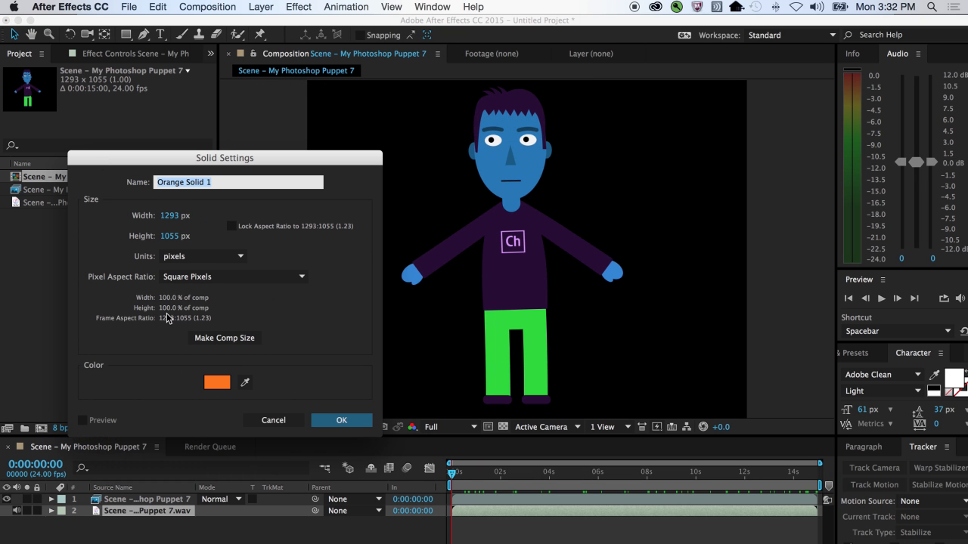
pyautogui.click(339, 421)
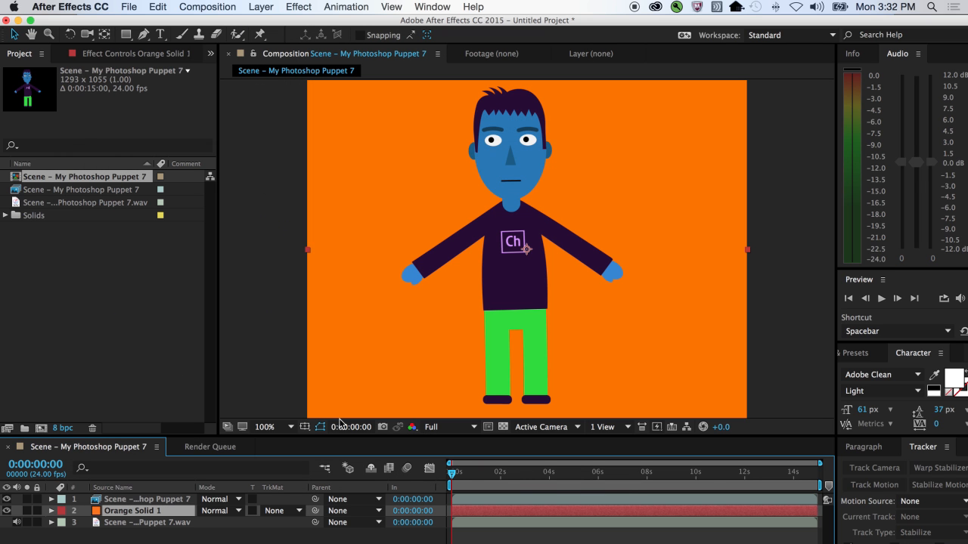
pyautogui.moveTo(163, 511)
pyautogui.mouseDown()
pyautogui.moveTo(164, 493)
pyautogui.moveTo(167, 517)
pyautogui.mouseUp()
# - Scrub and play the comp to check the puppet's motion over the orange background
pyautogui.moveTo(466, 475); pyautogui.dragTo(415, 492)
pyautogui.click(499, 475)
pyautogui.press('space')
pyautogui.press('space')
# - Move the puppet layer to the left side of the frame at 206.5, 519.5 and keyframe its position at 0:00:00:00
pyautogui.click(170, 500)
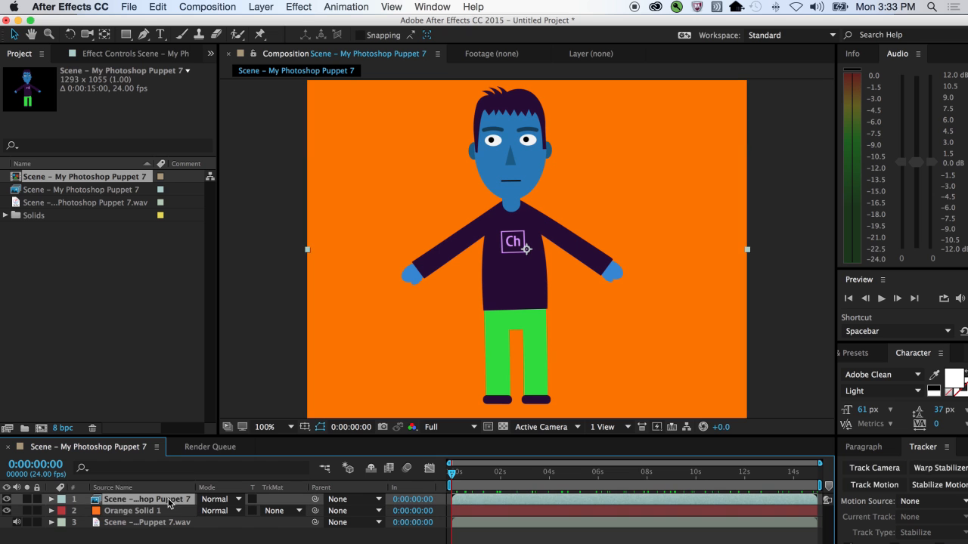
pyautogui.moveTo(525, 288); pyautogui.dragTo(378, 284)
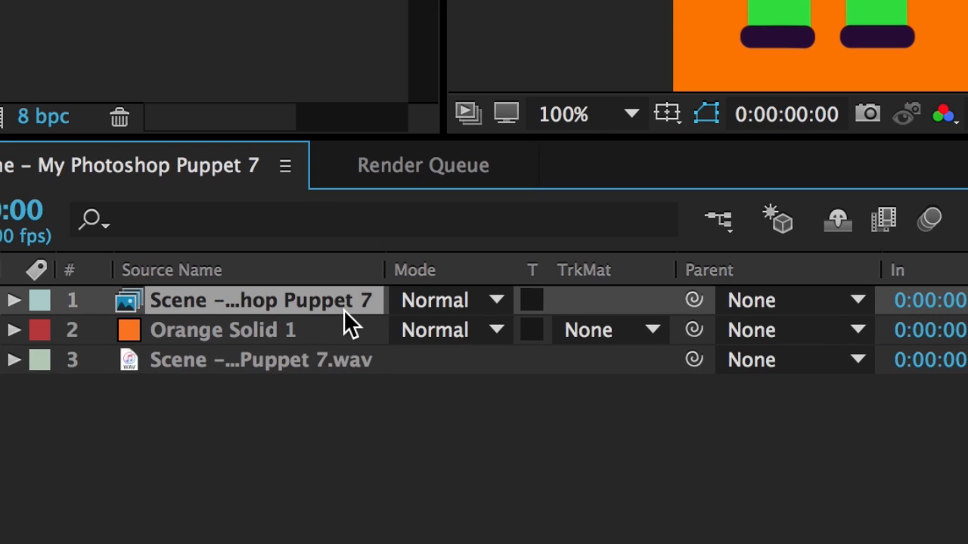
pyautogui.press('p')
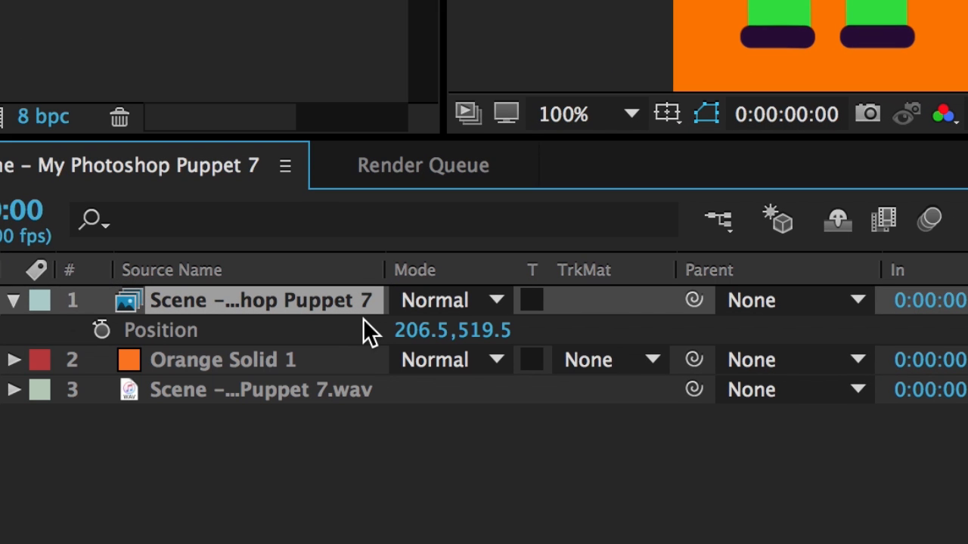
pyautogui.click(101, 330)
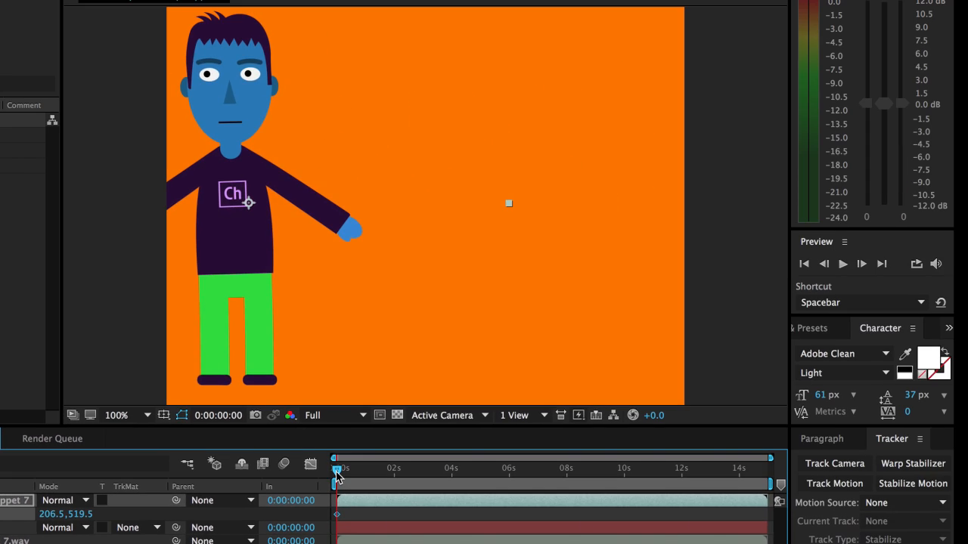
# - Keyframe the puppet at 1168.5, 535.5 on the right side of the frame at 0:00:14:23, and scrub through the movement
pyautogui.moveTo(338, 471); pyautogui.dragTo(804, 484)
pyautogui.moveTo(255, 252); pyautogui.dragTo(642, 259)
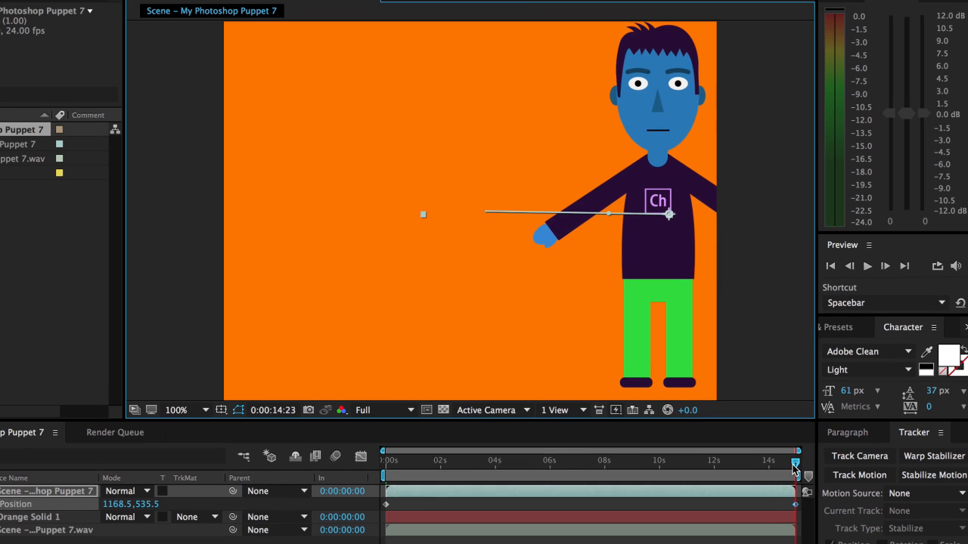
pyautogui.moveTo(666, 333); pyautogui.dragTo(534, 336)
pyautogui.moveTo(732, 469); pyautogui.dragTo(369, 471)
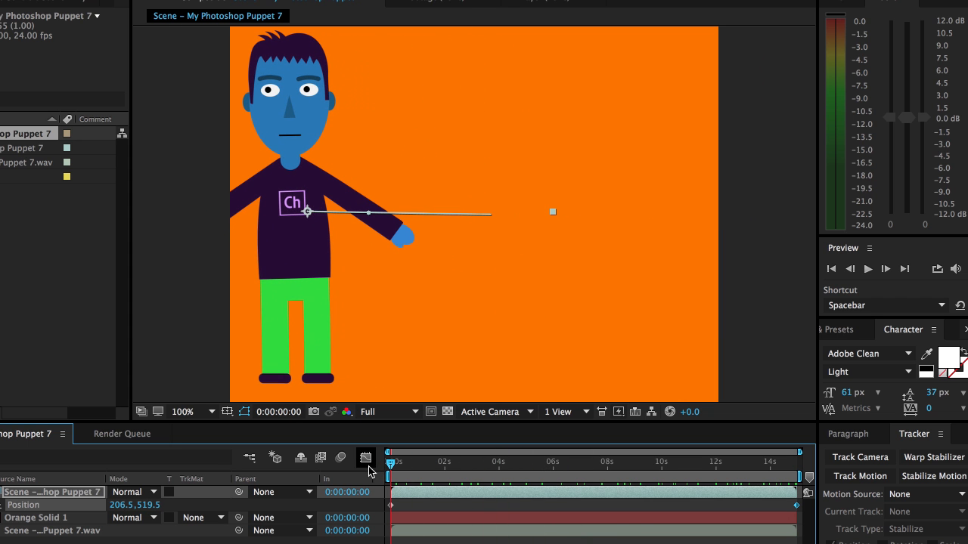
# - Keyframe the puppet layer's rotation from 0° at the first frame to 196° at 0:00:14:23, then return to the start
pyautogui.click(29, 493)
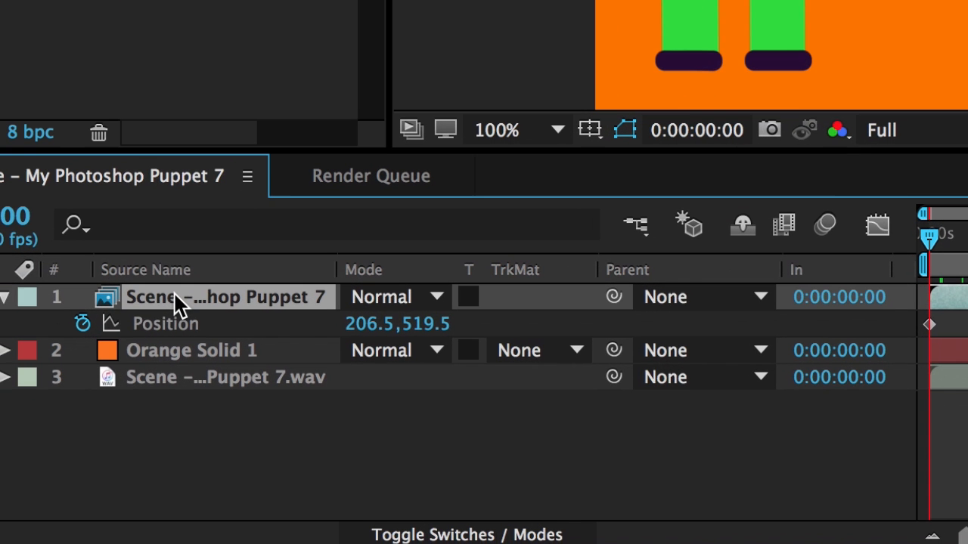
pyautogui.press('r')
pyautogui.click(33, 414)
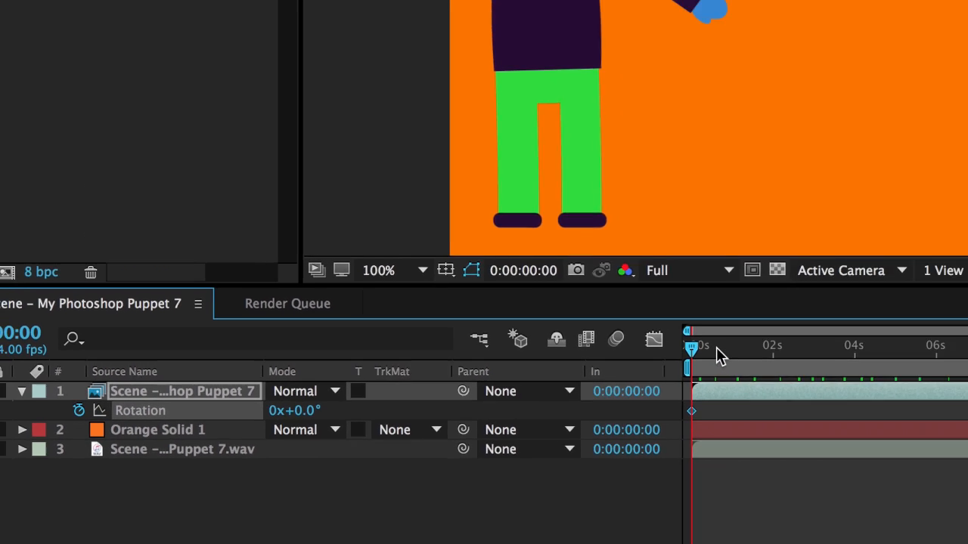
pyautogui.press('End')
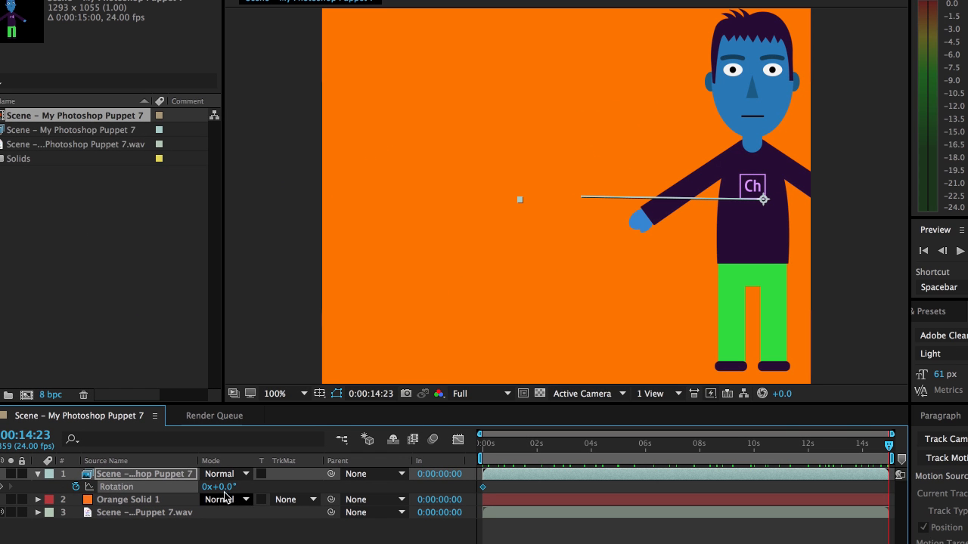
pyautogui.moveTo(221, 487); pyautogui.dragTo(355, 474)
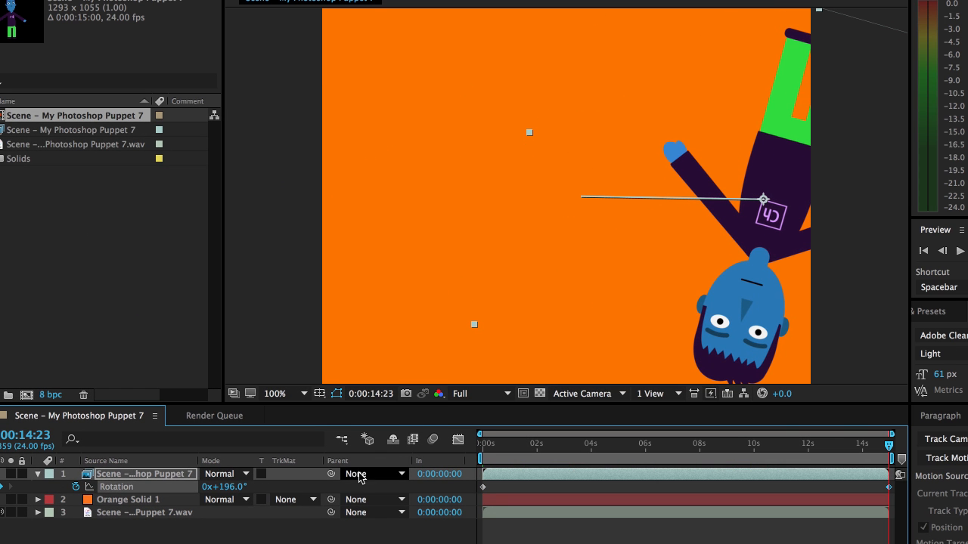
pyautogui.click(614, 458)
pyautogui.press('Home')
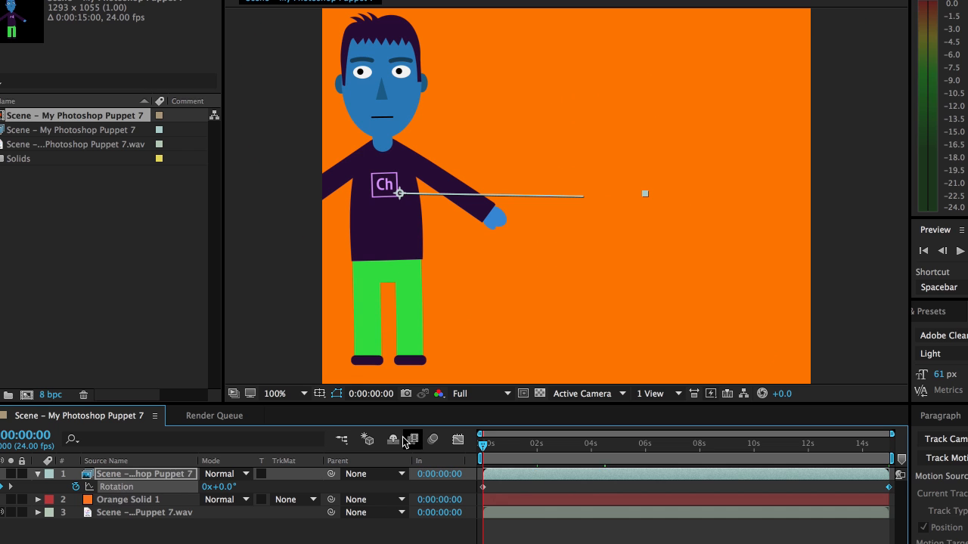
# - Keyframe the puppet layer's scale from 100% at the first frame to 50% at 0:00:14:23, and scrub back through it
pyautogui.press('s')
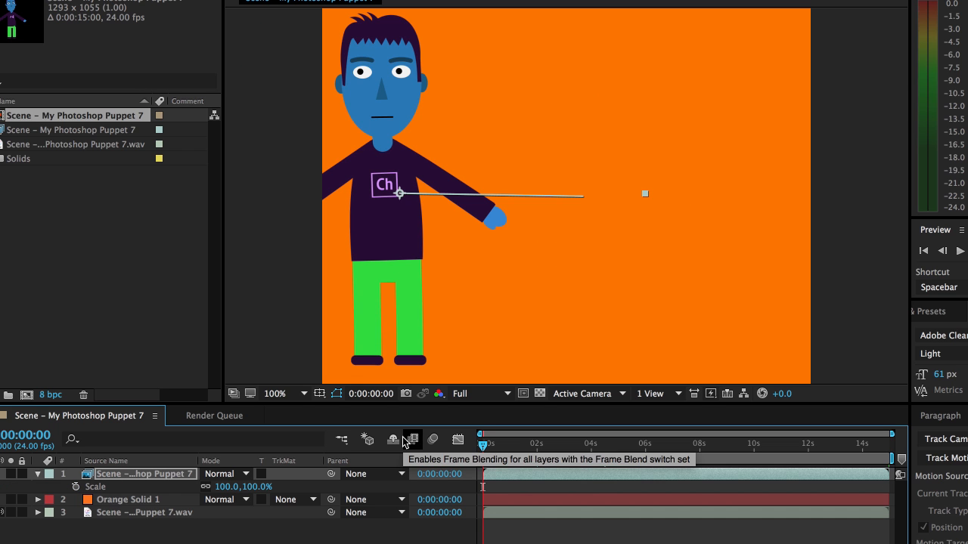
pyautogui.click(76, 487)
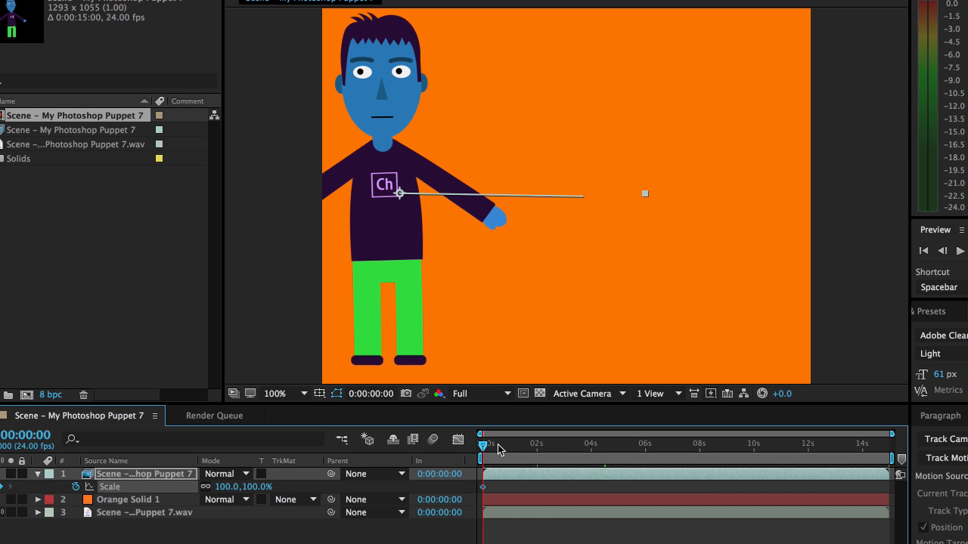
pyautogui.moveTo(498, 449); pyautogui.dragTo(957, 449)
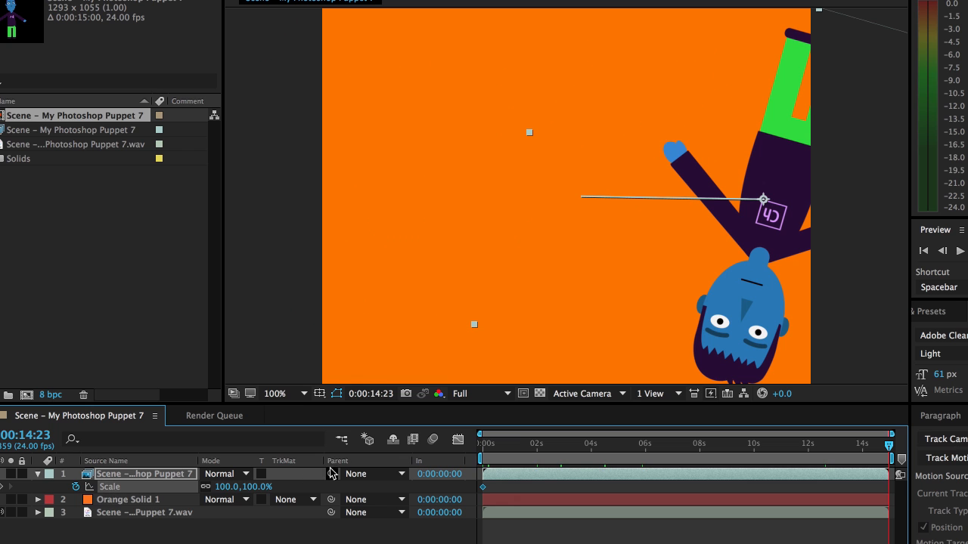
pyautogui.click(261, 487)
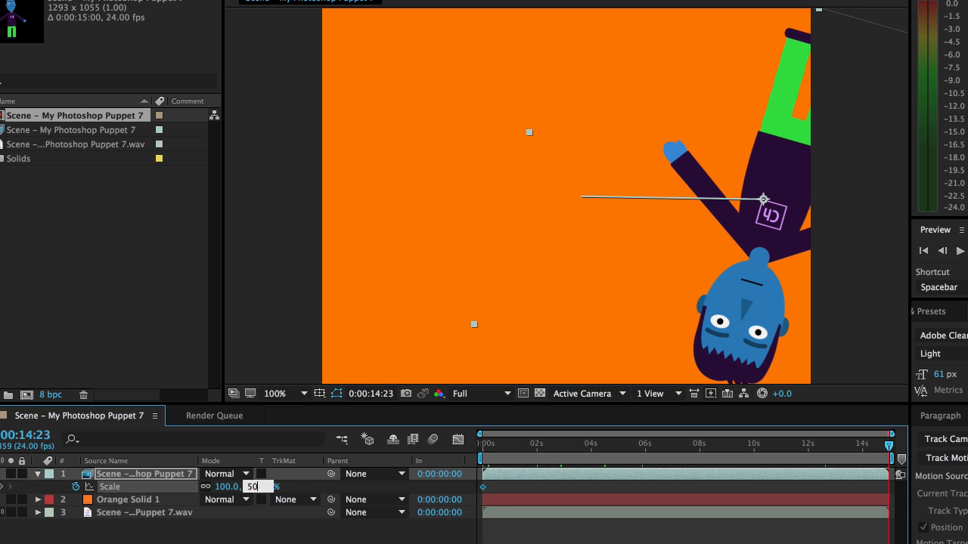
pyautogui.press('Return')
pyautogui.moveTo(599, 455); pyautogui.dragTo(277, 456)
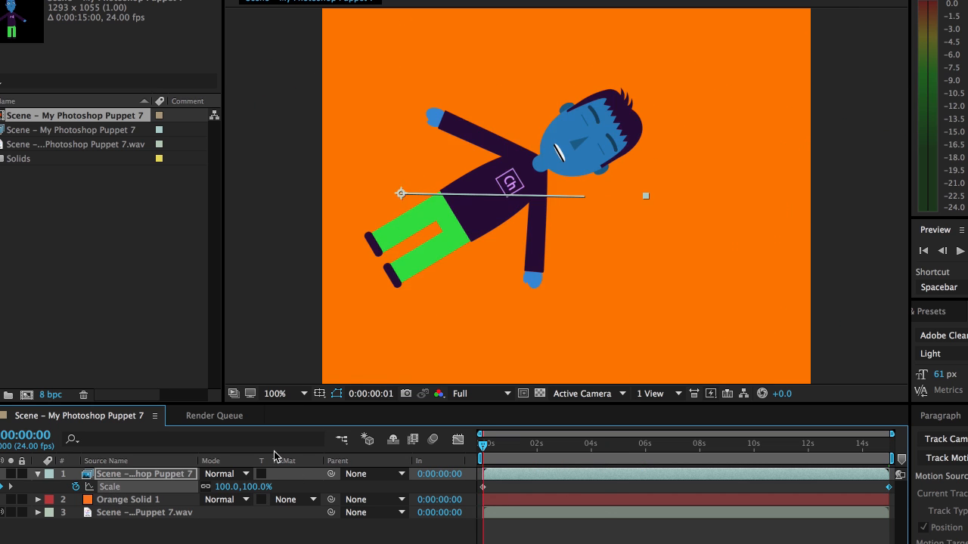
# - Keyframe the puppet layer's opacity from 100% at the first frame to 50% at 0:00:14:23, and scrub back through the animation
pyautogui.click(181, 474)
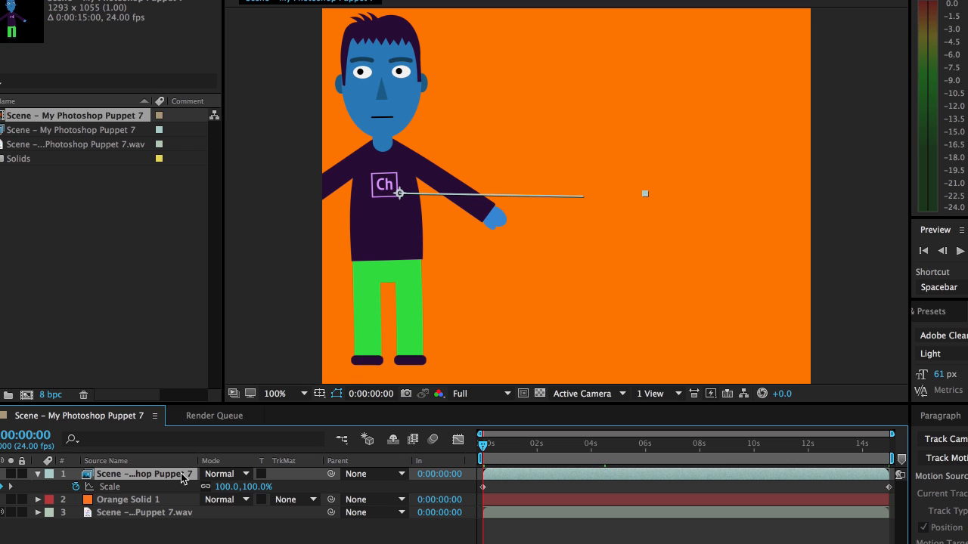
pyautogui.press('t')
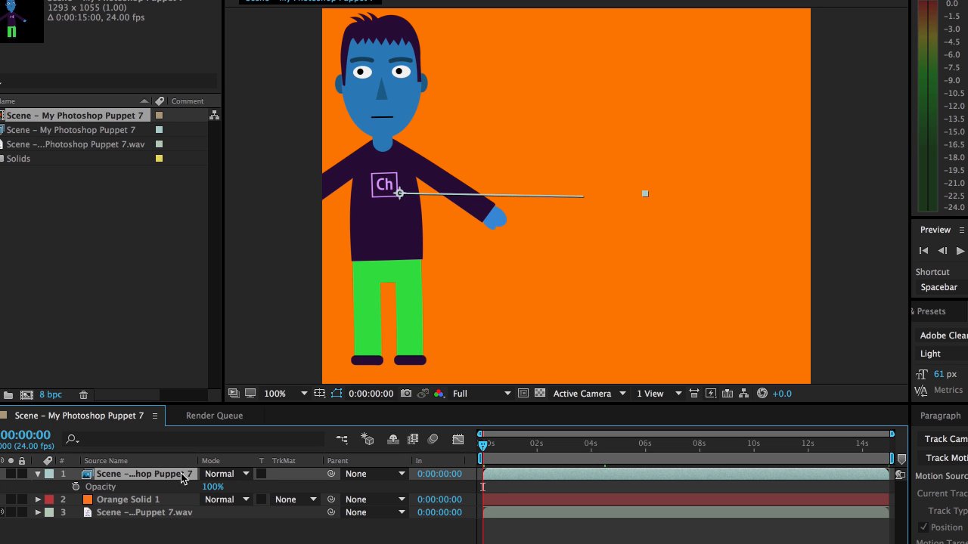
pyautogui.click(76, 487)
pyautogui.moveTo(515, 451); pyautogui.dragTo(891, 451)
pyautogui.write('5')
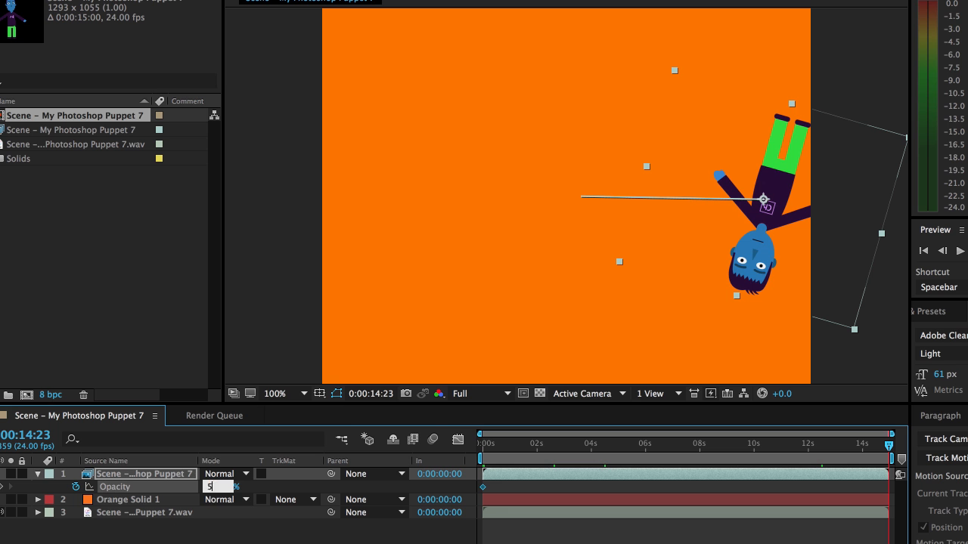
pyautogui.write('0')
pyautogui.press('Return')
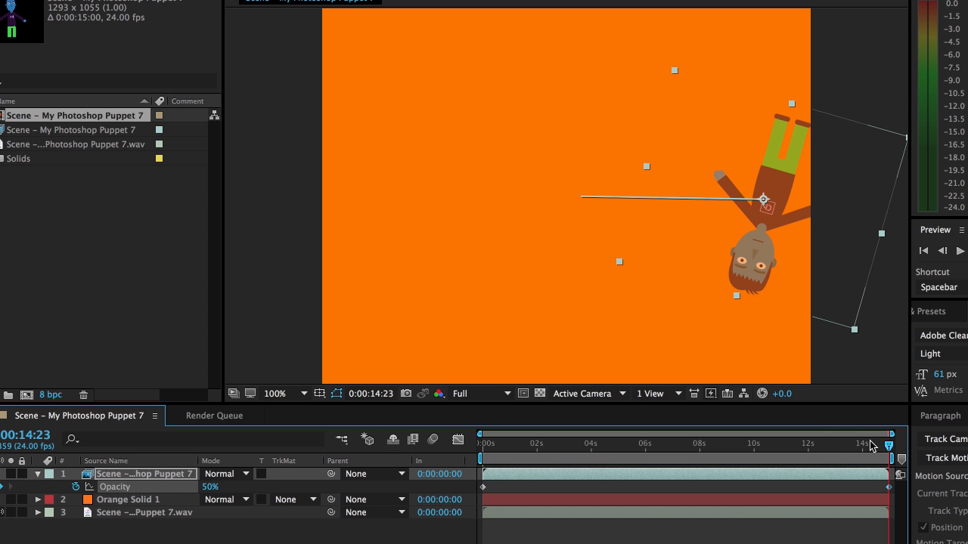
pyautogui.moveTo(871, 446)
pyautogui.mouseDown()
pyautogui.moveTo(448, 487)
pyautogui.moveTo(491, 450)
pyautogui.moveTo(886, 451)
pyautogui.mouseUp()
pyautogui.moveTo(826, 450); pyautogui.dragTo(474, 451)
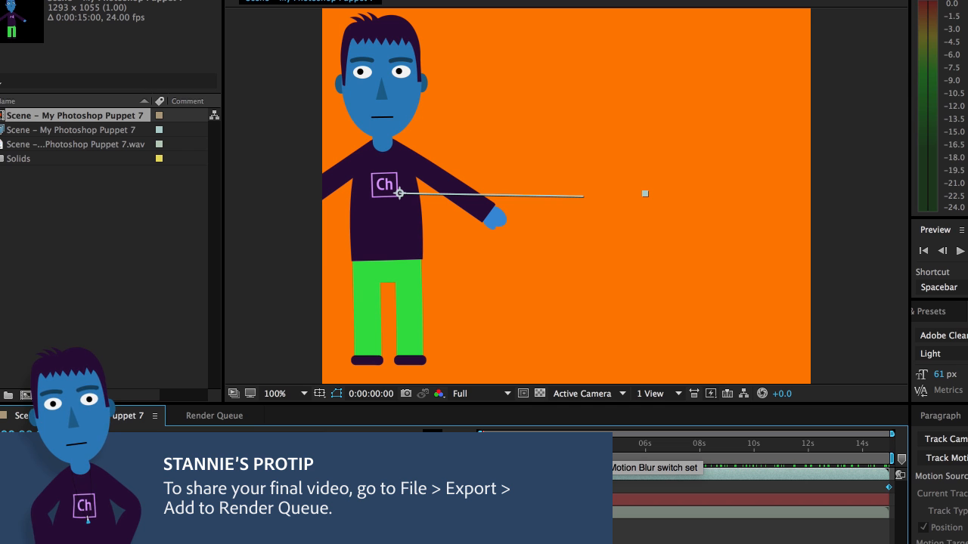
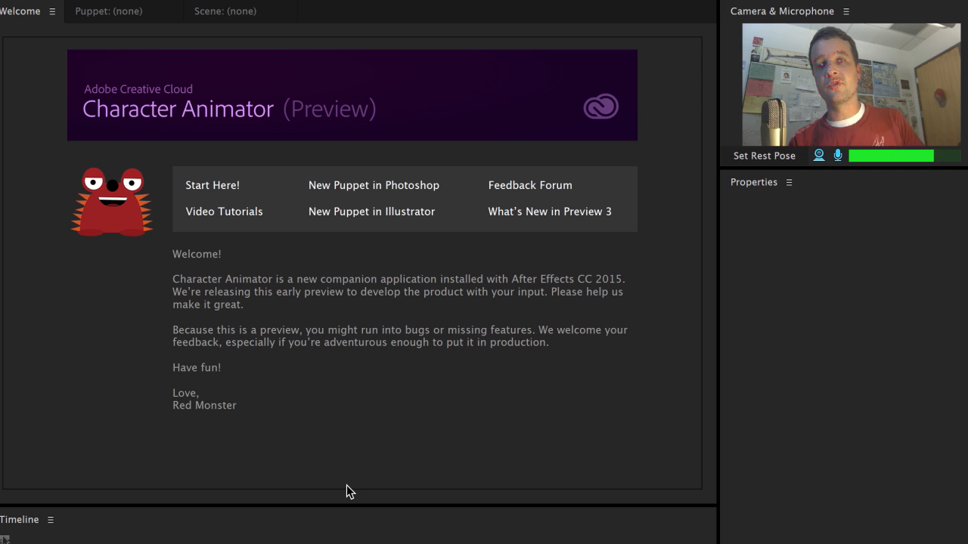
# - Preview the Aurora, Fury and Wendigo puppets in the Character Animator example assets folder, and import Puppet_Fury.psd into the project
pyautogui.click(11, 3)
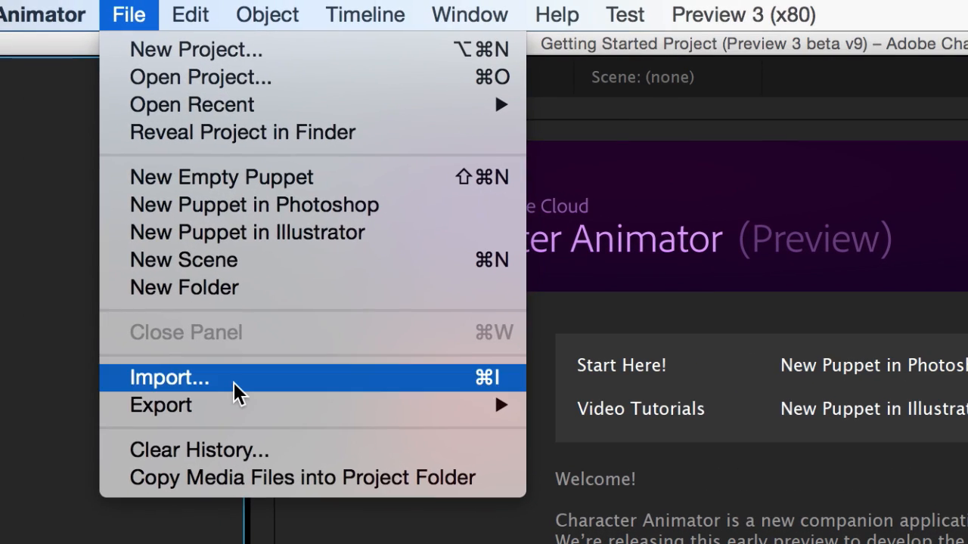
pyautogui.click(234, 383)
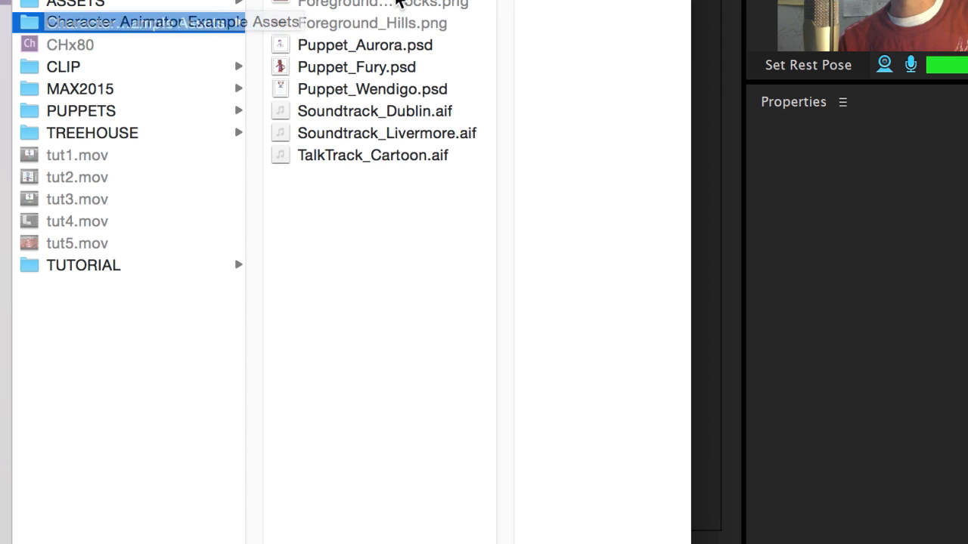
pyautogui.click(403, 47)
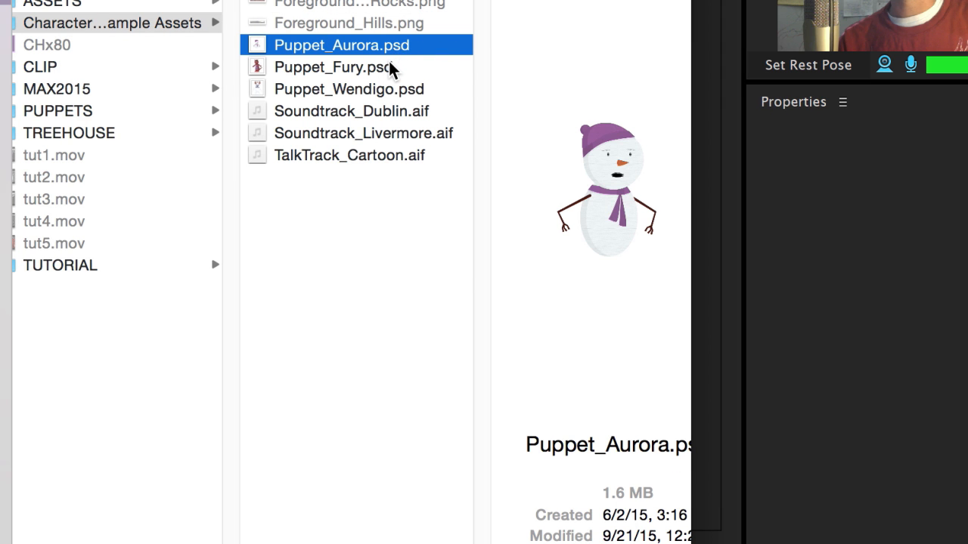
pyautogui.click(393, 68)
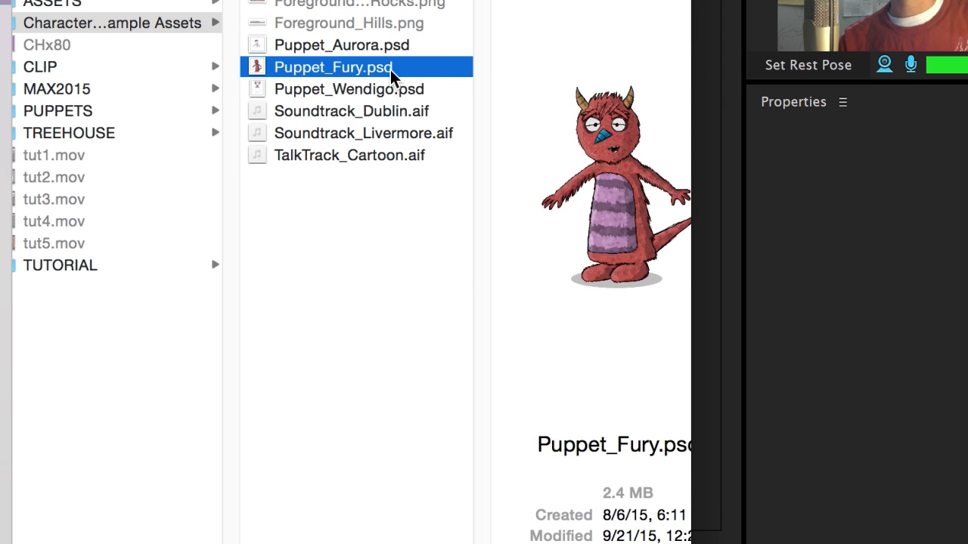
pyautogui.click(398, 91)
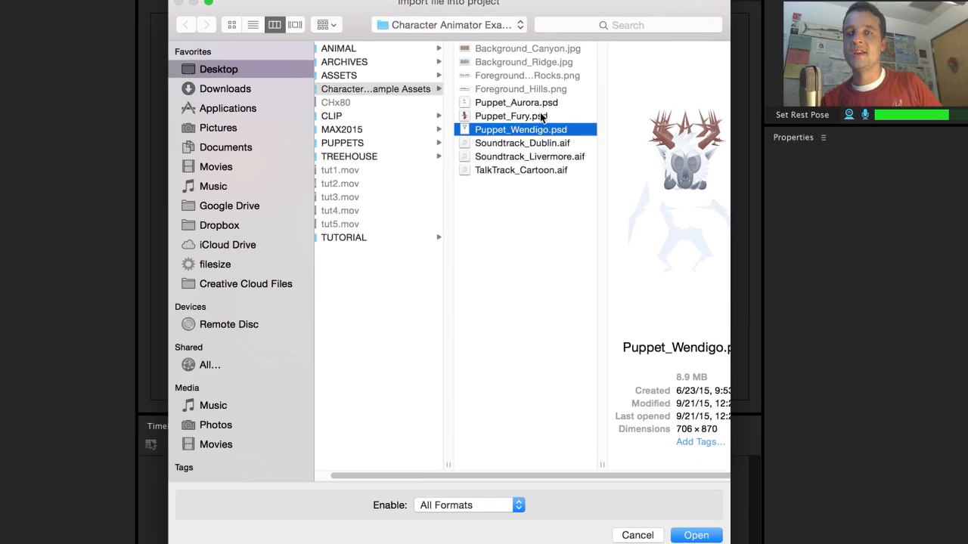
pyautogui.click(382, 69)
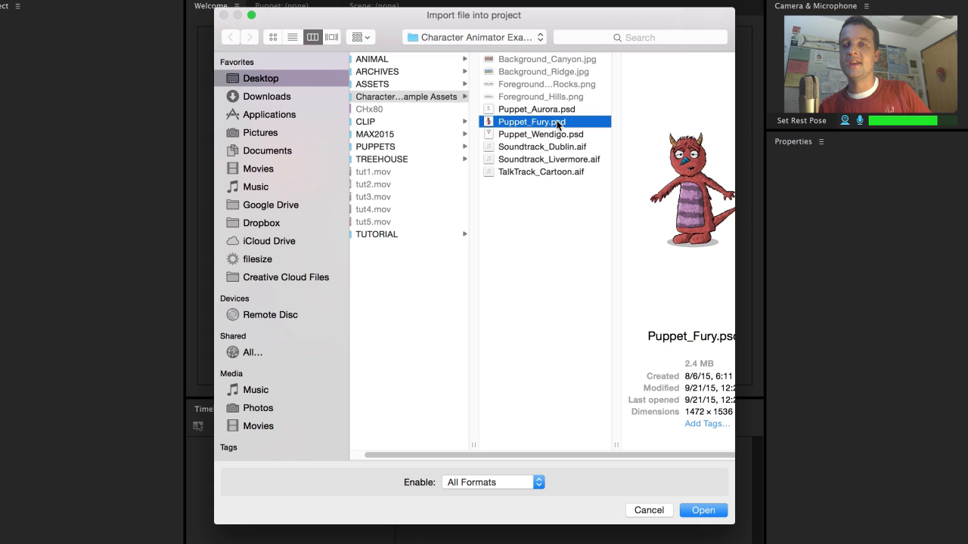
pyautogui.doubleClick(559, 123)
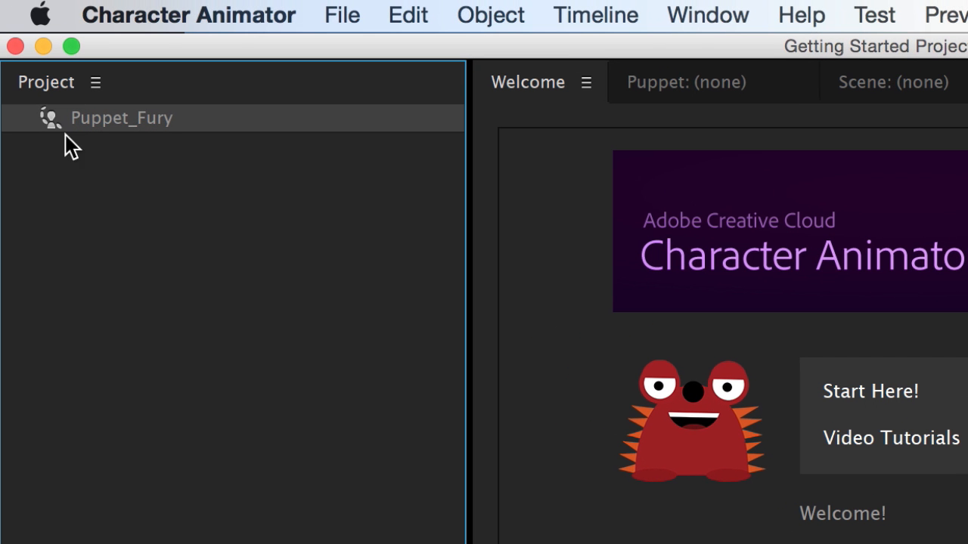
# - Open Puppet_Fury to inspect its Fury layer group, and add the puppet to a new scene
pyautogui.doubleClick(144, 121)
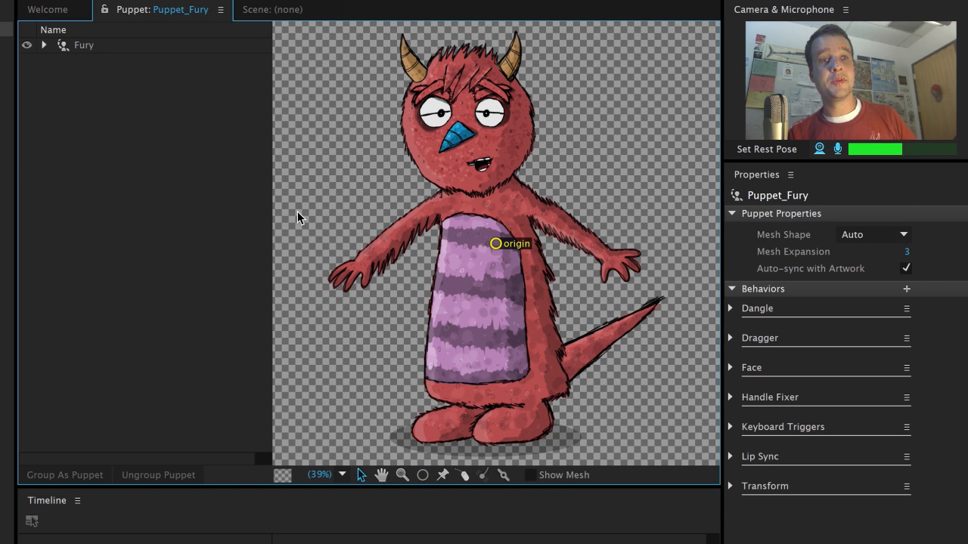
pyautogui.click(95, 47)
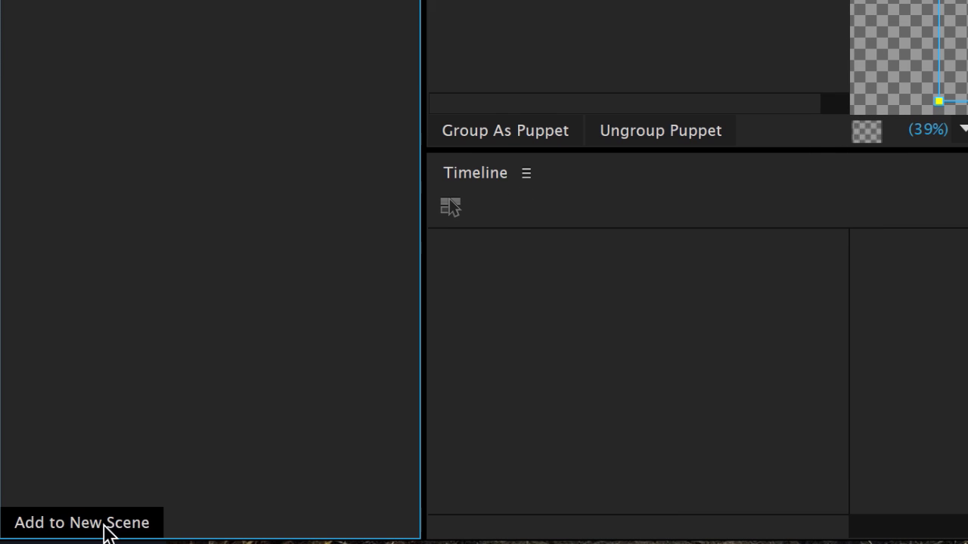
pyautogui.click(106, 529)
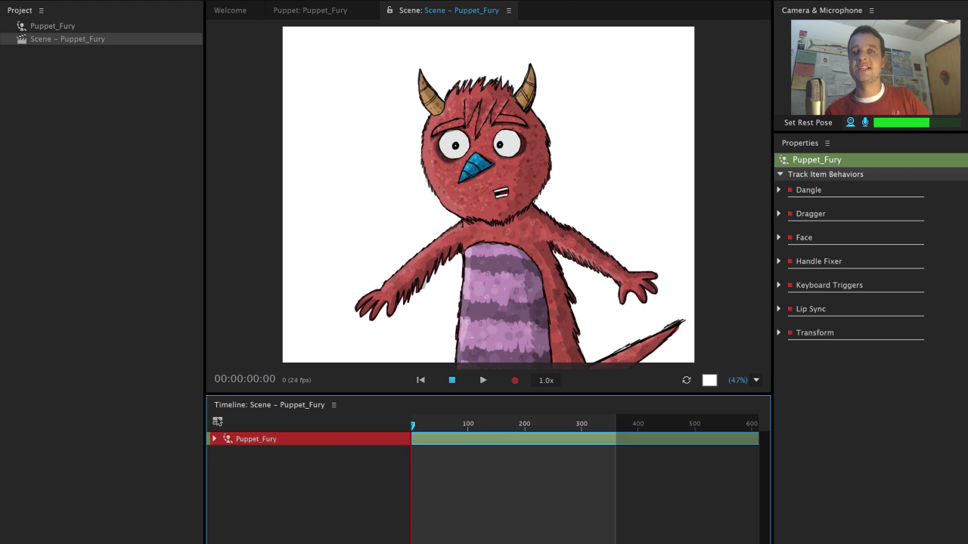
# - Set the Puppet_Fury scene to 1600 px wide and 1800 px high with a duration of 50 seconds
pyautogui.click(92, 40)
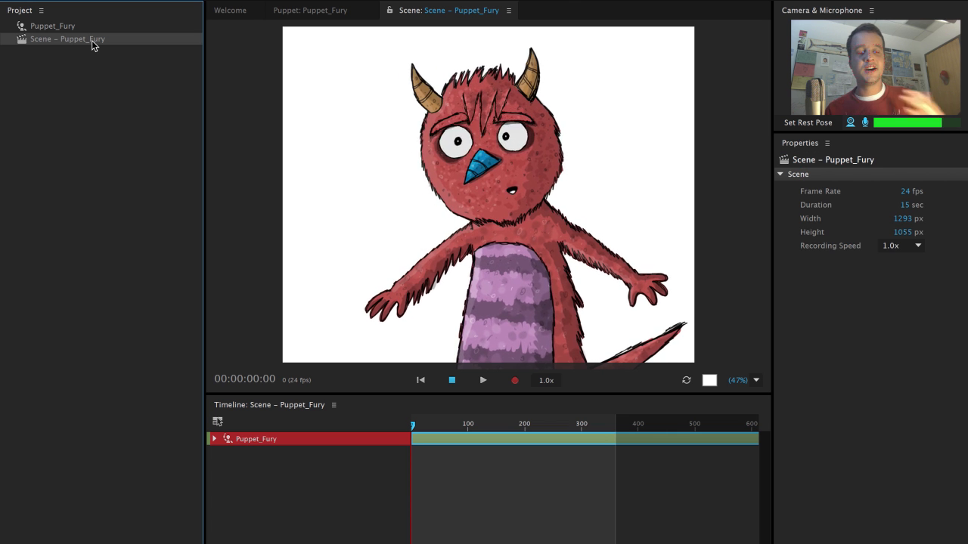
pyautogui.click(93, 43)
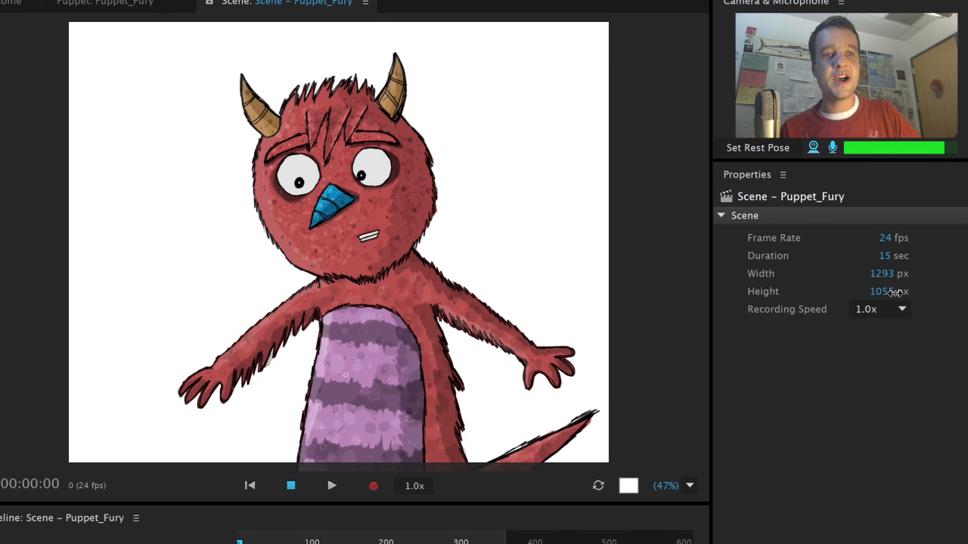
pyautogui.moveTo(895, 292); pyautogui.dragTo(936, 295)
pyautogui.click(879, 296)
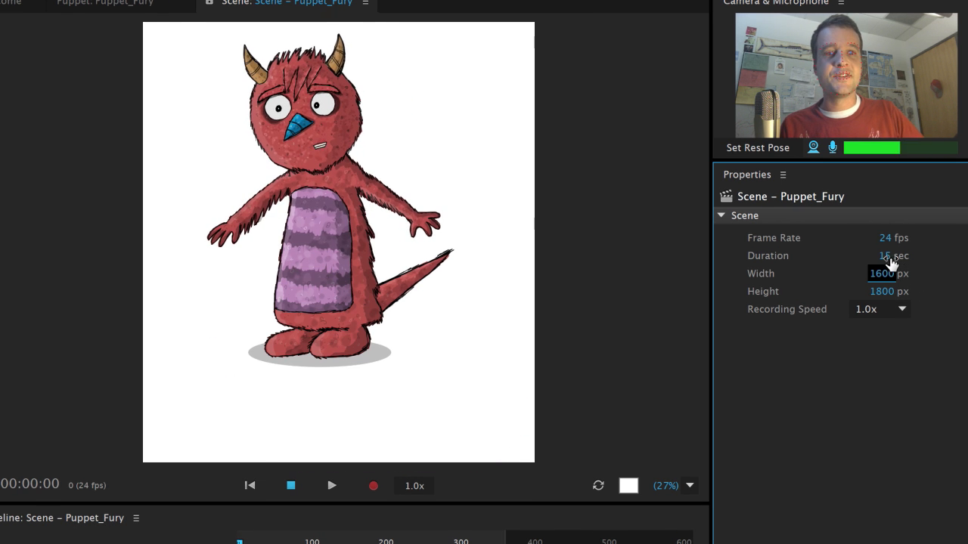
pyautogui.click(889, 258)
pyautogui.write('50')
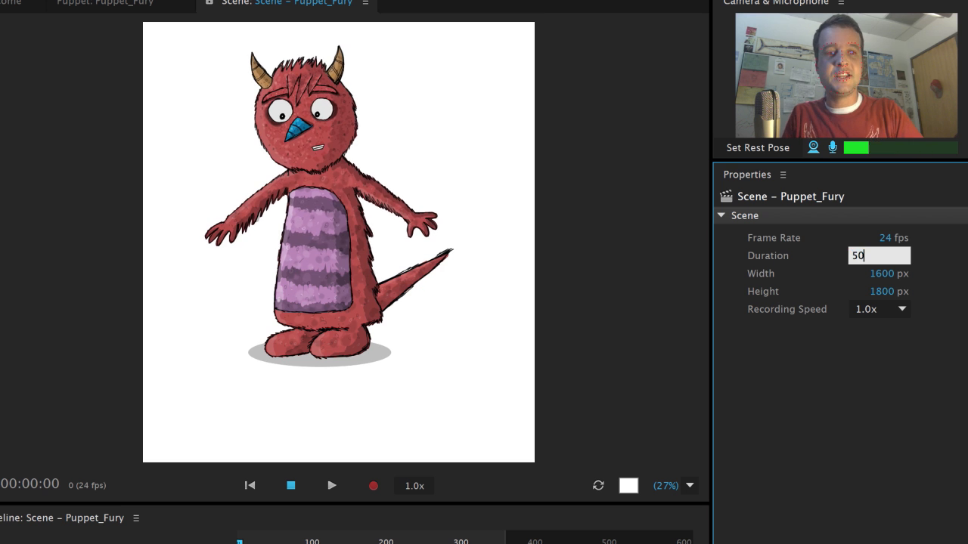
pyautogui.press('Return')
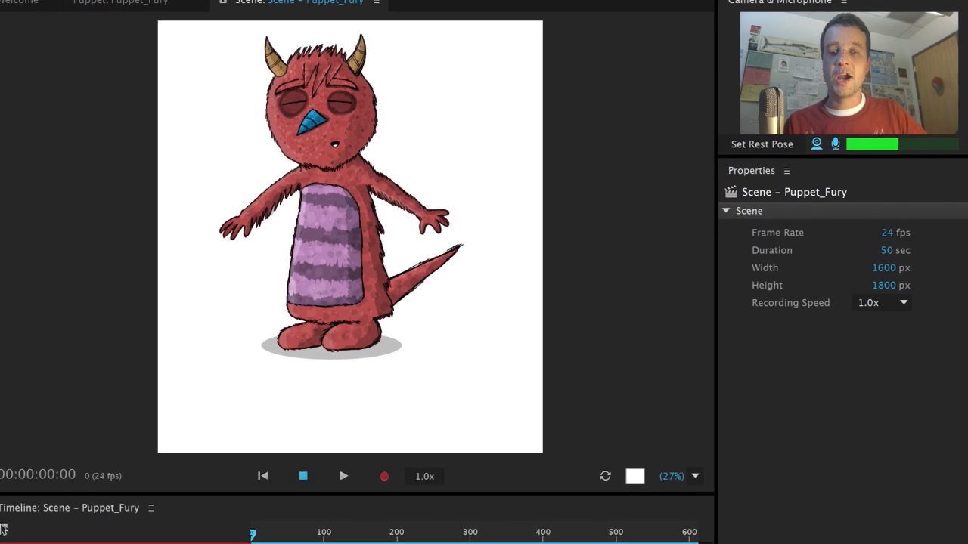
# - Reposition Puppet_Fury in the scene with a transform anchor point of X -38 and Y -74, and set the rest pose
pyautogui.click(212, 512)
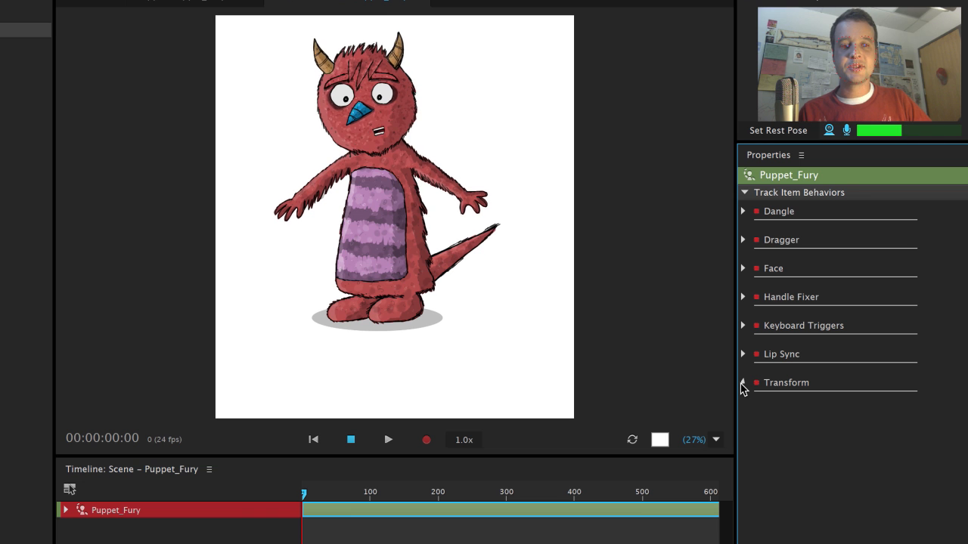
pyautogui.click(742, 384)
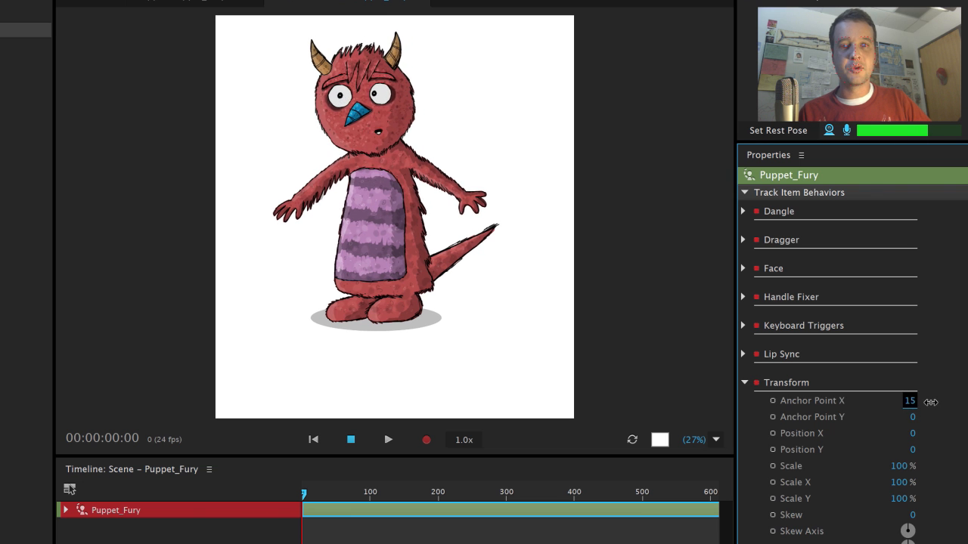
pyautogui.moveTo(930, 402); pyautogui.dragTo(860, 425)
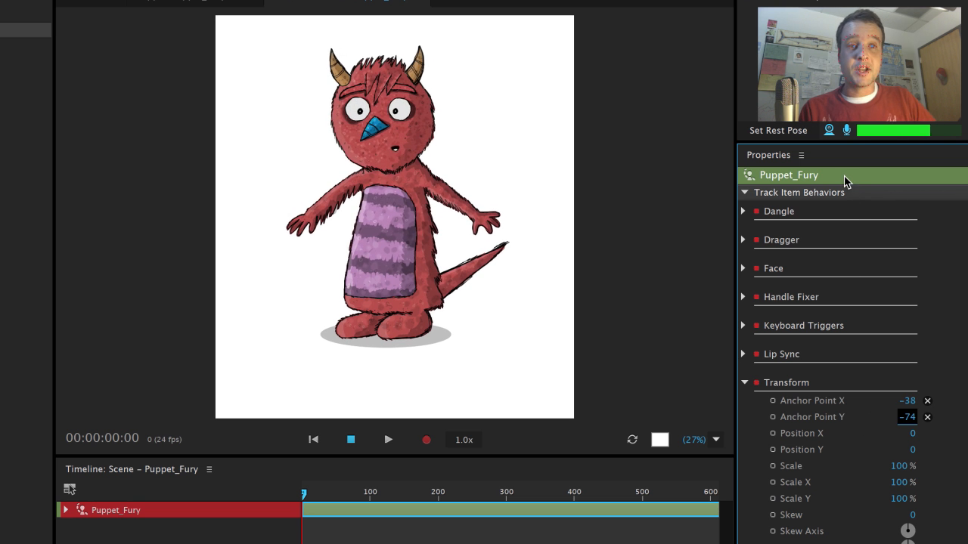
pyautogui.click(791, 134)
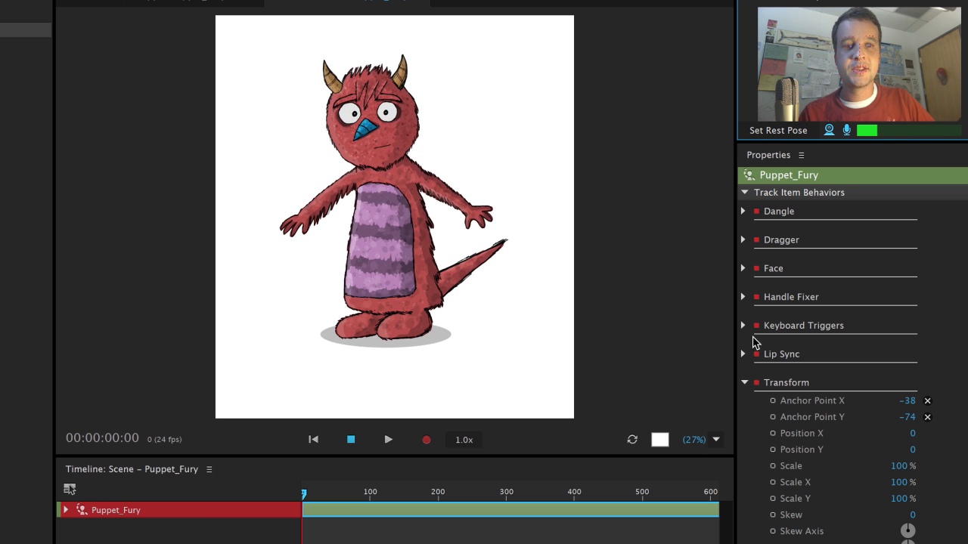
# - Set Puppet_Fury's head scale strength to 25% in its Face behavior
pyautogui.click(745, 273)
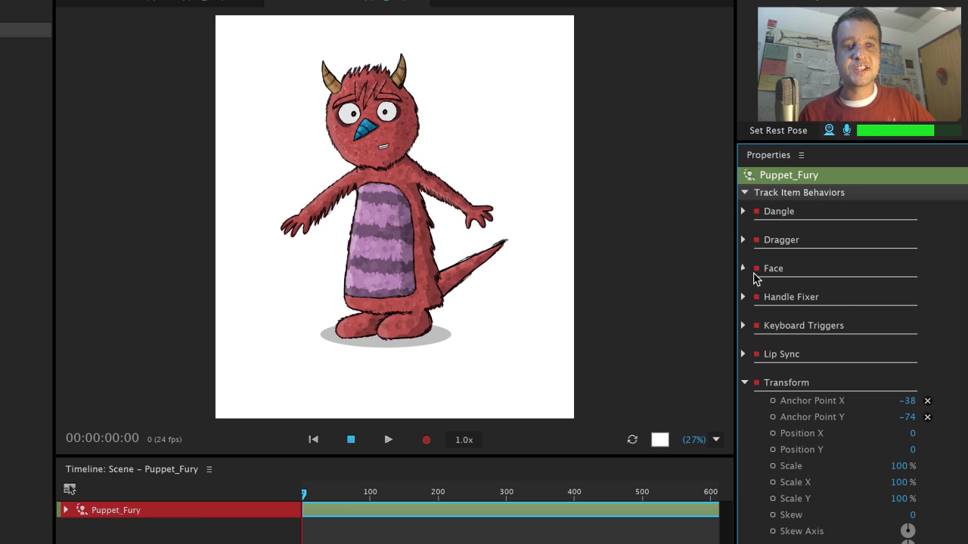
pyautogui.click(754, 273)
pyautogui.click(899, 335)
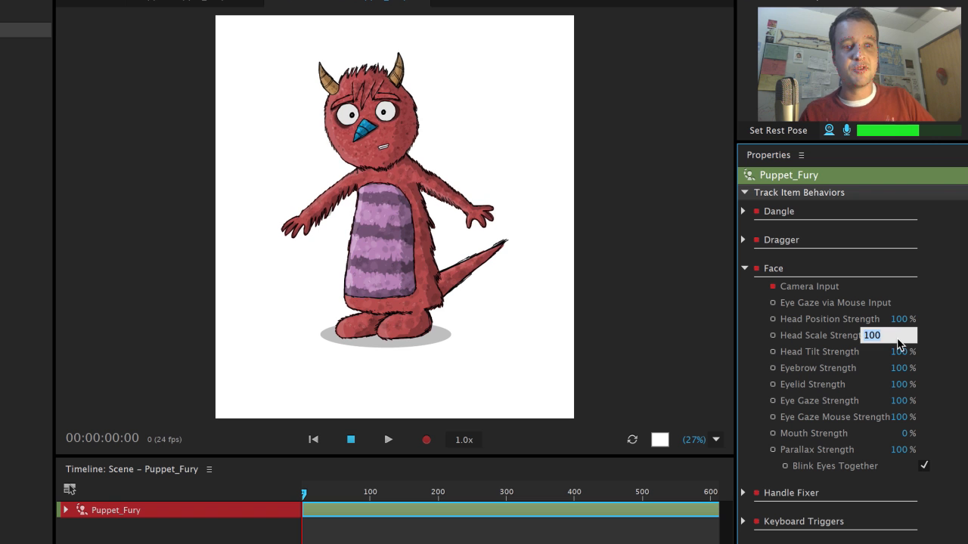
pyautogui.write('25')
pyautogui.press('Return')
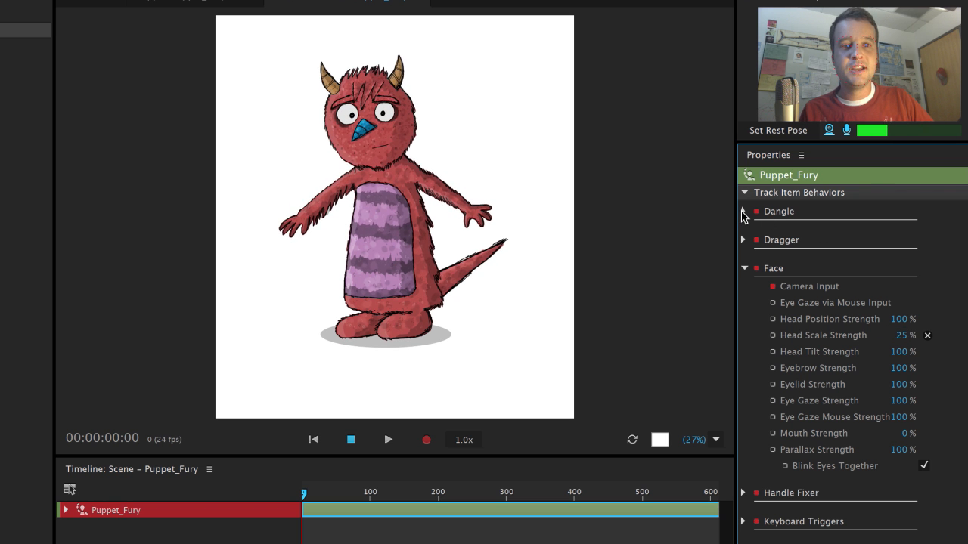
# - Set Puppet_Fury's spring stiffness to 75 in its Dangle behavior
pyautogui.click(743, 211)
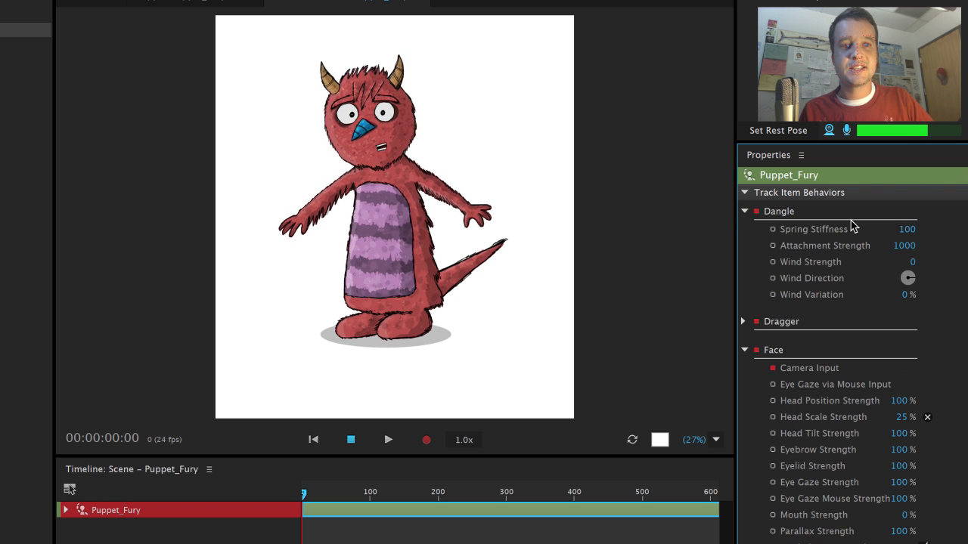
pyautogui.click(909, 228)
pyautogui.write('75')
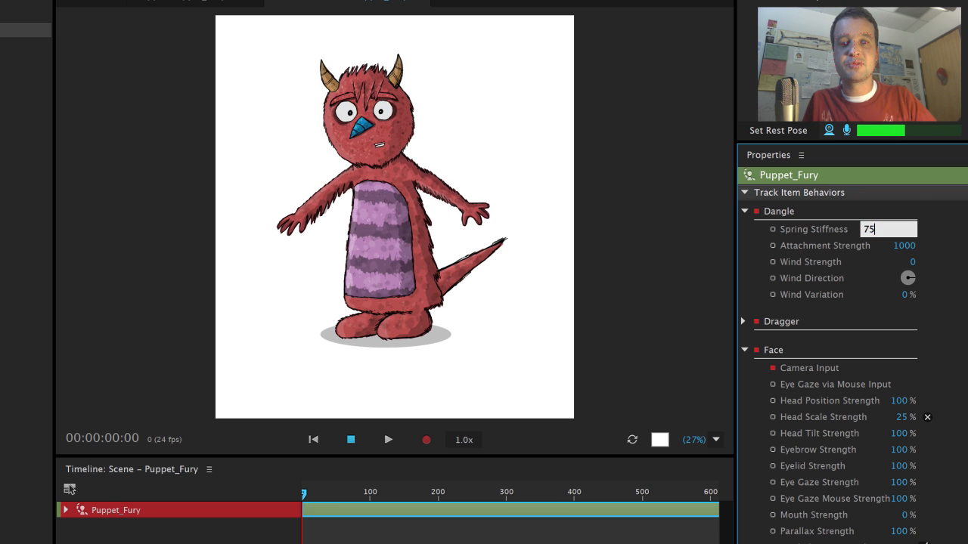
pyautogui.press('Return')
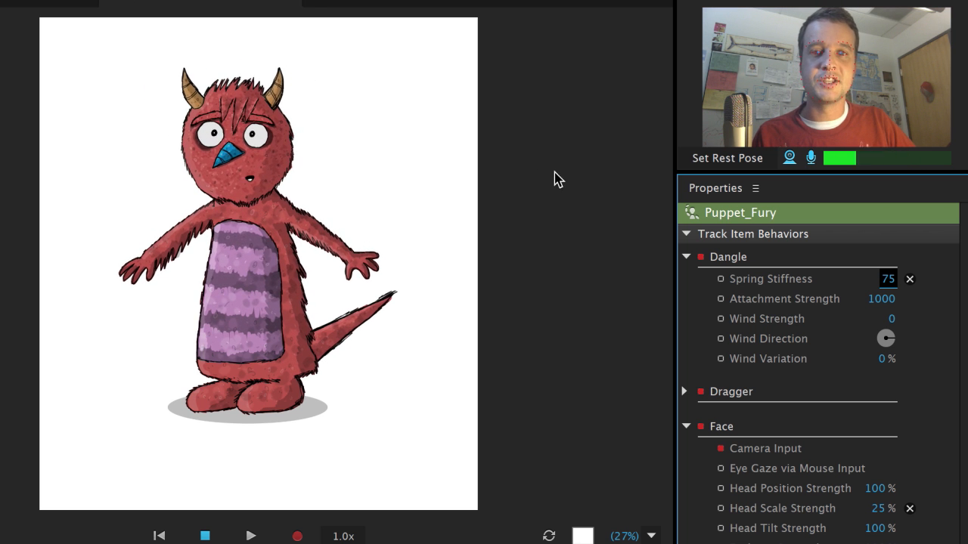
pyautogui.click(669, 159)
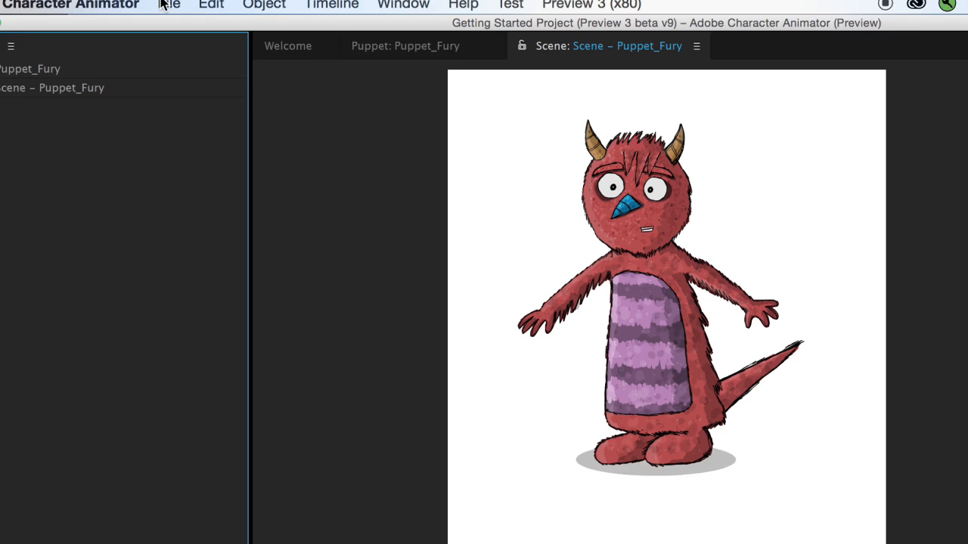
# - Import TalkTrack_Cartoon.aif from the example assets and add it as an audio track in the Puppet_Fury scene
pyautogui.click(214, 6)
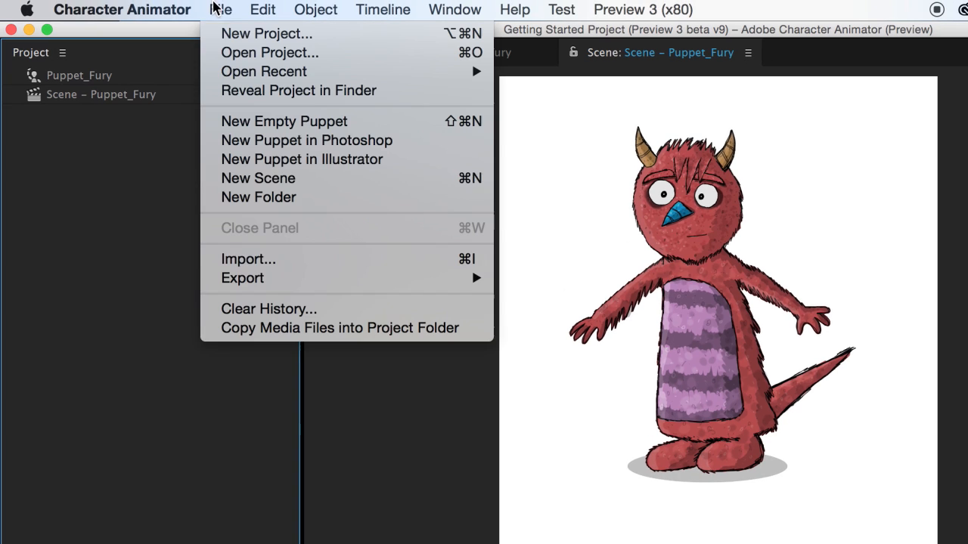
pyautogui.click(284, 262)
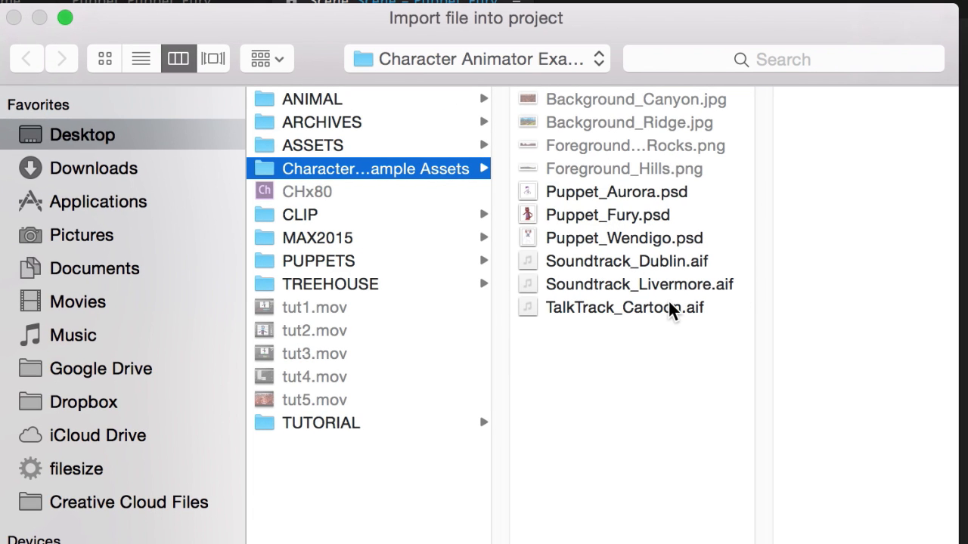
pyautogui.doubleClick(670, 310)
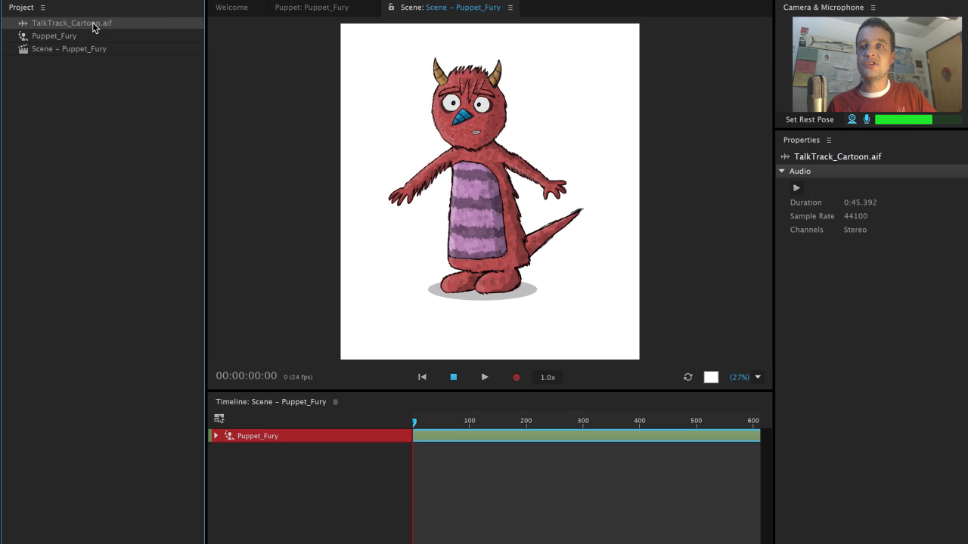
pyautogui.moveTo(93, 23); pyautogui.dragTo(421, 437)
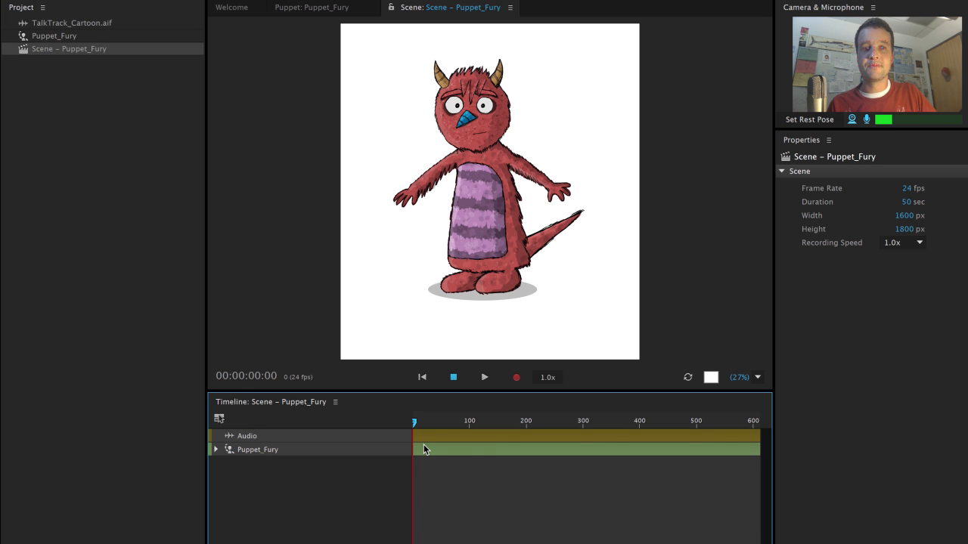
# - Turn off microphone input, then compute Puppet_Fury's lip sync from the scene audio, scrubbing to frame 278 to check the mouth
pyautogui.click(867, 120)
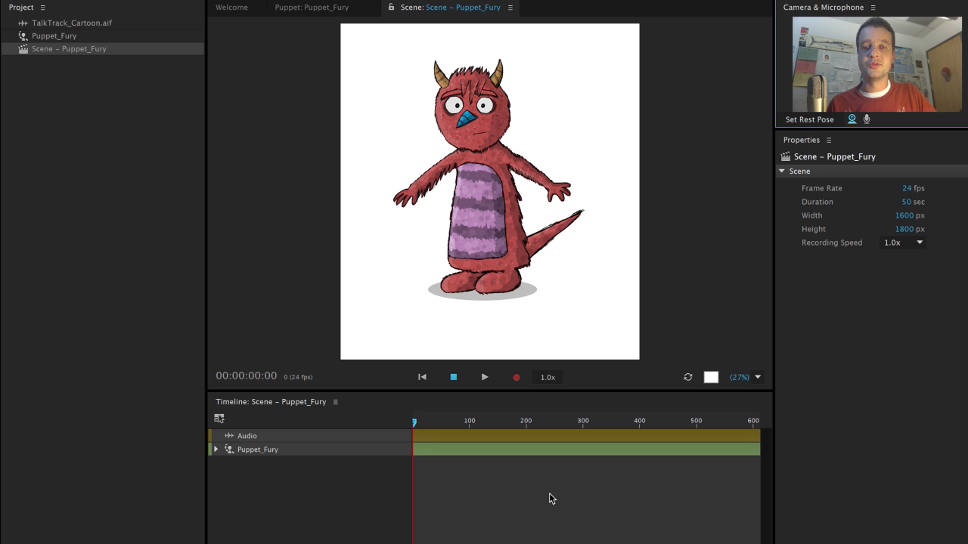
pyautogui.click(272, 449)
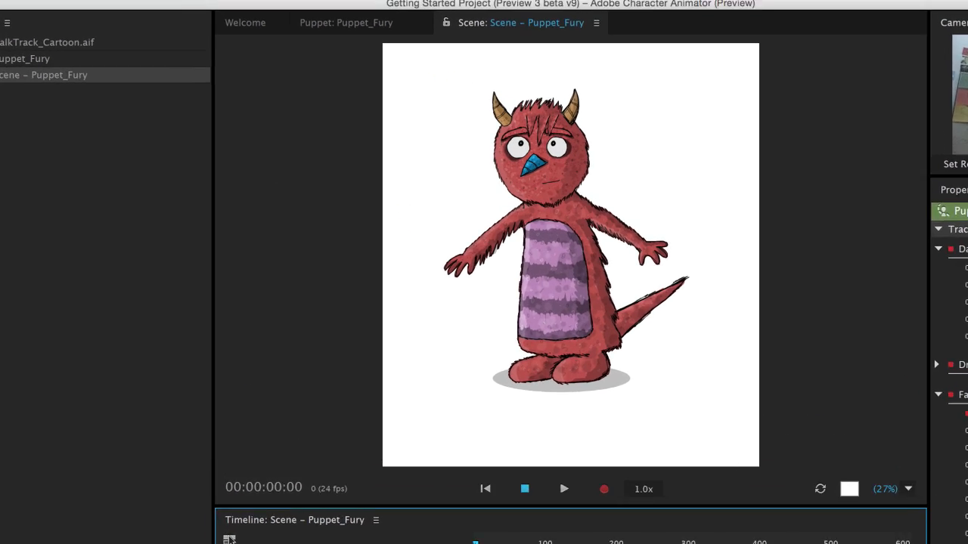
pyautogui.click(255, 11)
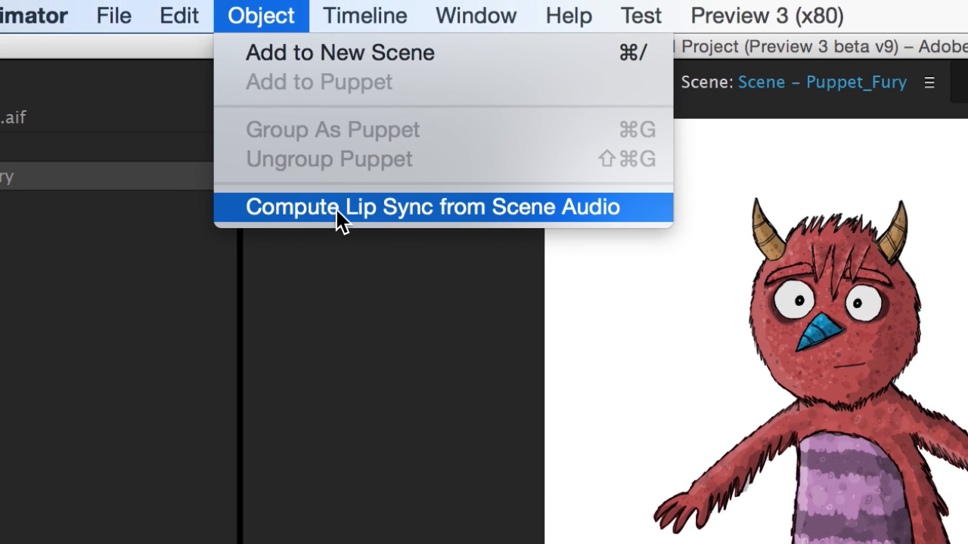
pyautogui.click(337, 214)
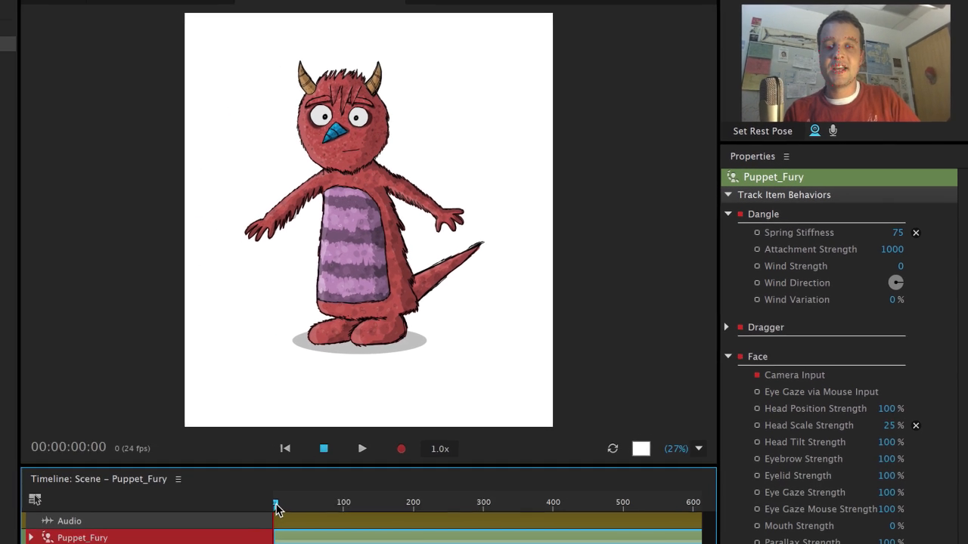
pyautogui.moveTo(277, 505); pyautogui.dragTo(479, 514)
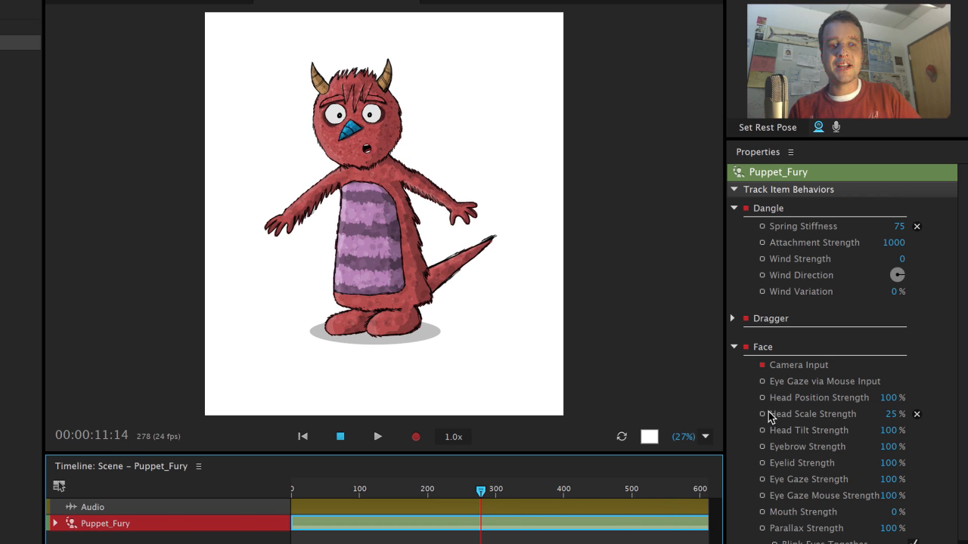
# - Disarm Puppet_Fury's Lip Sync, Dragger, Handle Fixer, Keyboard Triggers and Transform behaviors, leaving only Dangle and Face armed
pyautogui.click(737, 350)
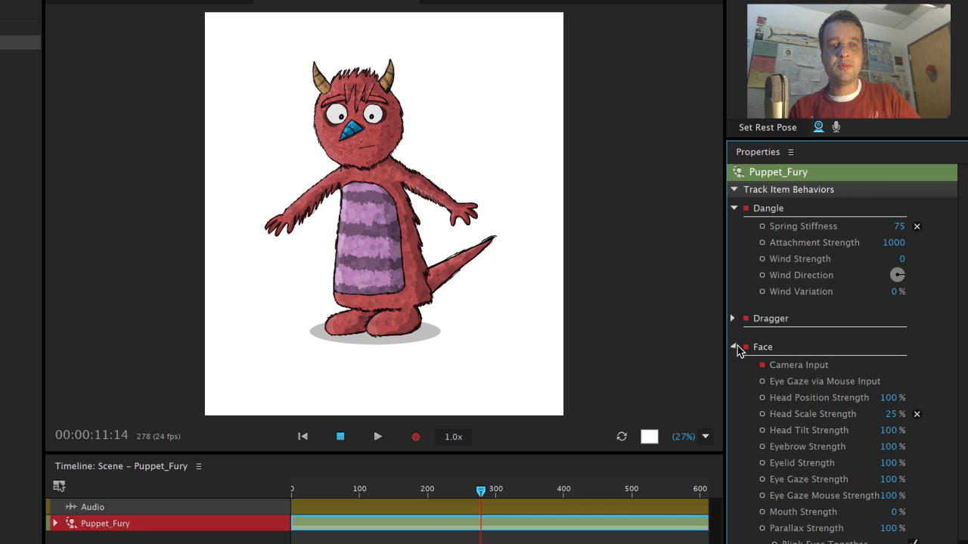
pyautogui.click(733, 209)
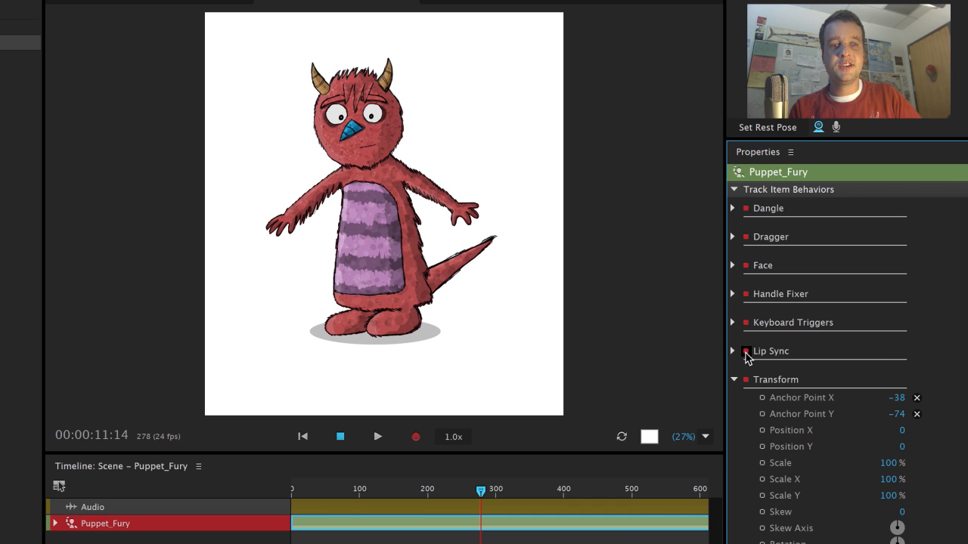
pyautogui.click(746, 351)
pyautogui.click(734, 380)
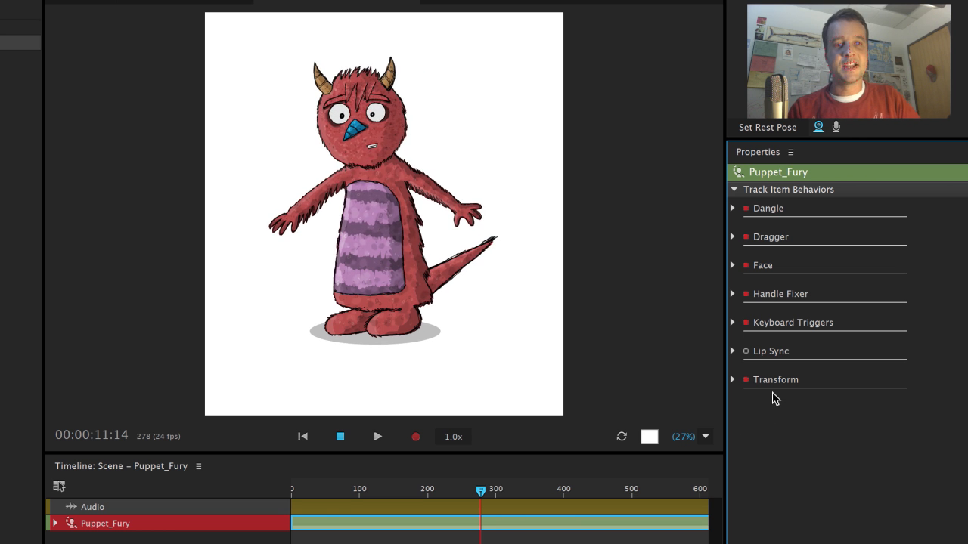
pyautogui.click(746, 237)
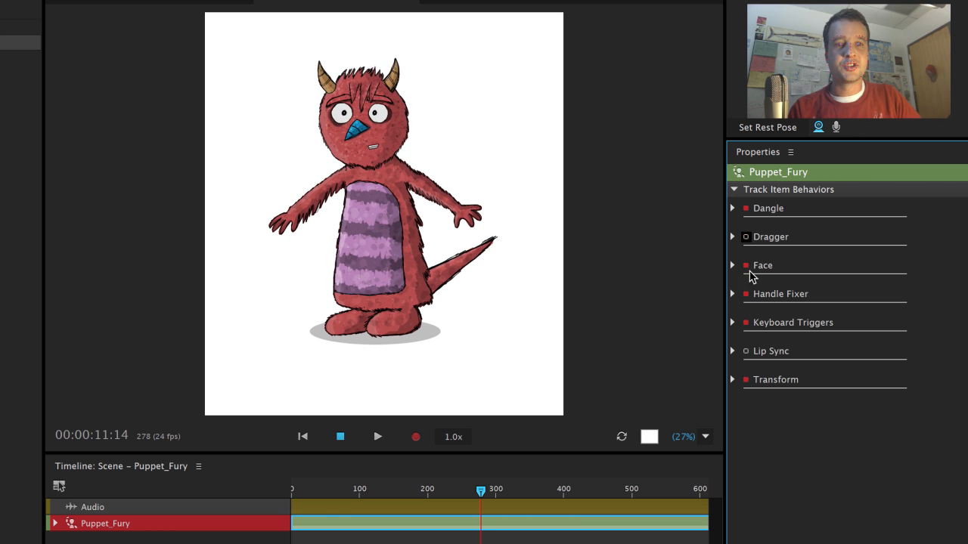
pyautogui.click(747, 295)
pyautogui.click(747, 322)
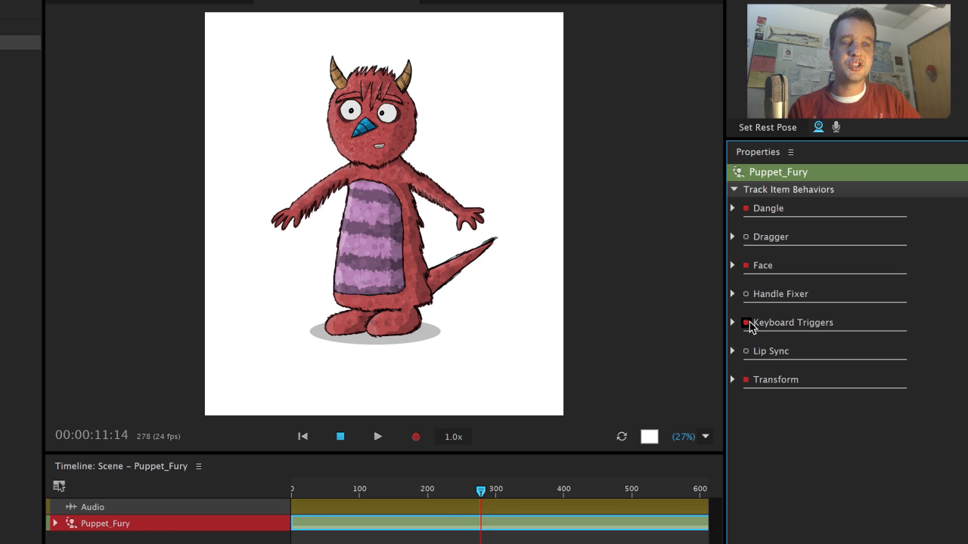
pyautogui.click(746, 379)
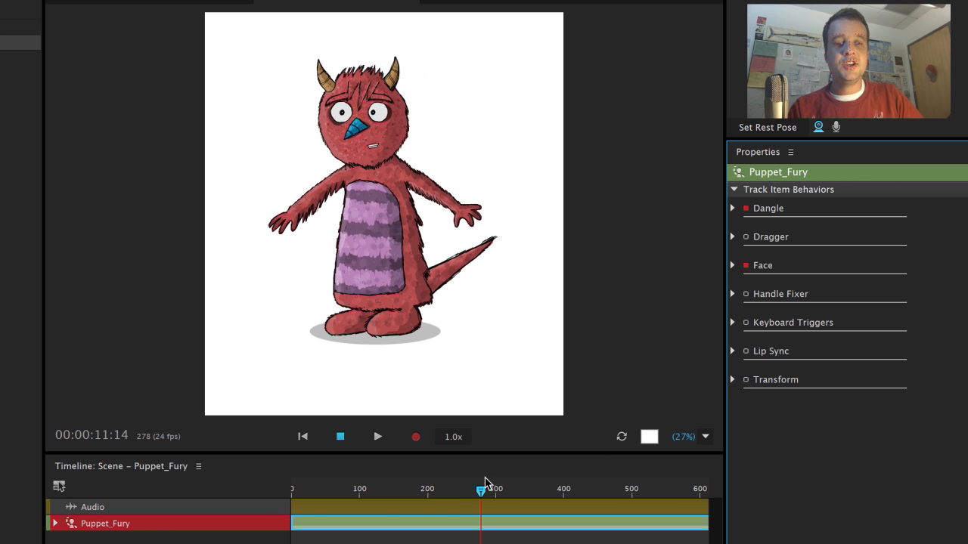
# - Record Puppet_Fury's face and dangle performance from frame 0 to just past the end of the audio
pyautogui.moveTo(484, 489); pyautogui.dragTo(200, 497)
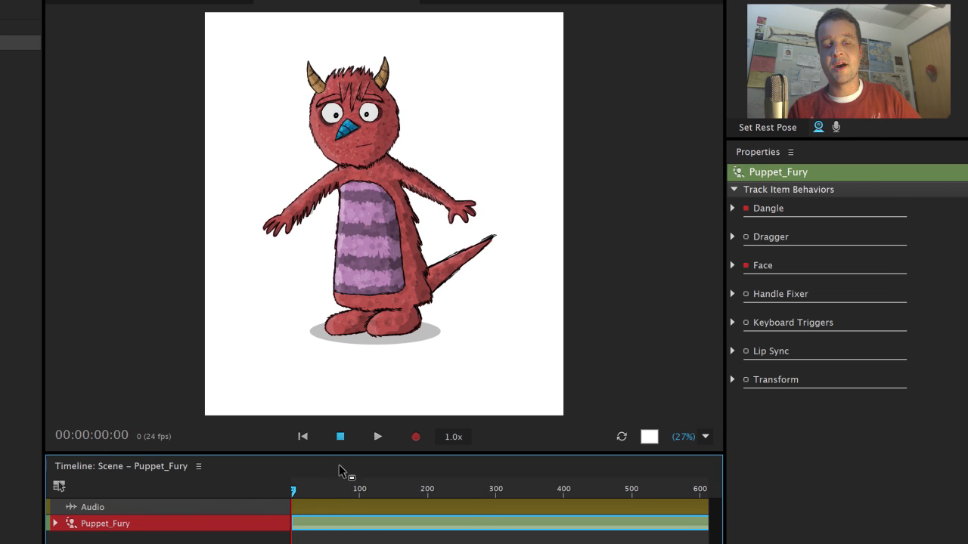
pyautogui.click(416, 438)
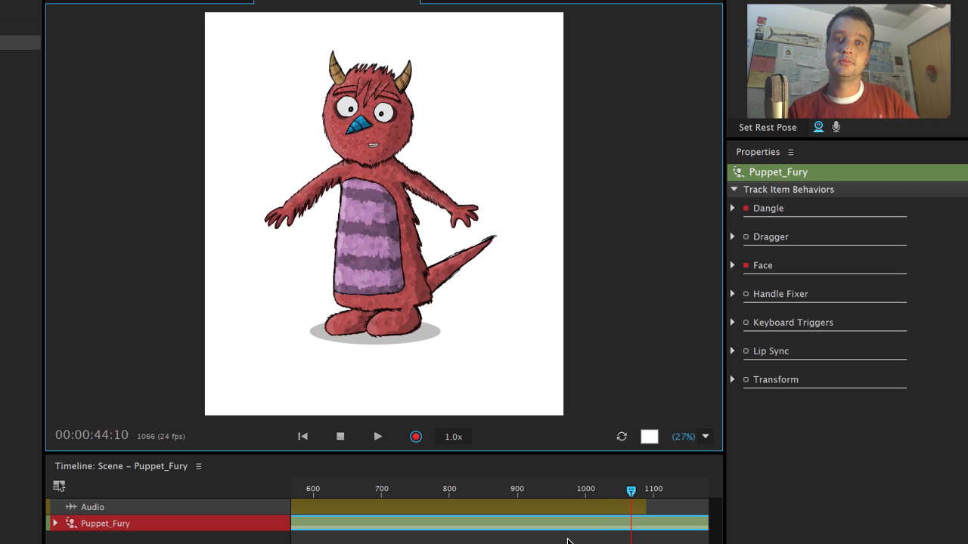
pyautogui.click(634, 485)
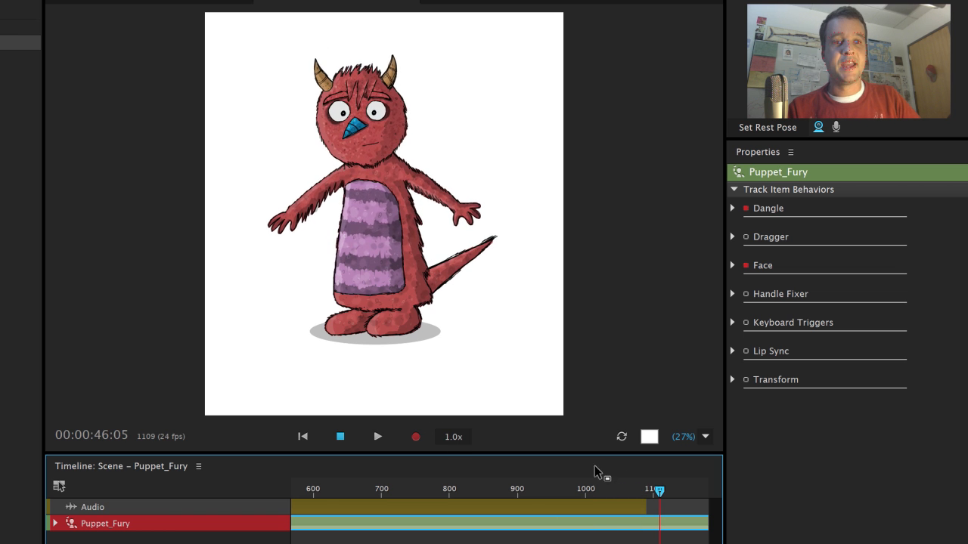
# - Arm only Puppet_Fury's Keyboard Triggers behavior and record a trigger performance starting from frame 0
pyautogui.click(746, 207)
pyautogui.click(747, 265)
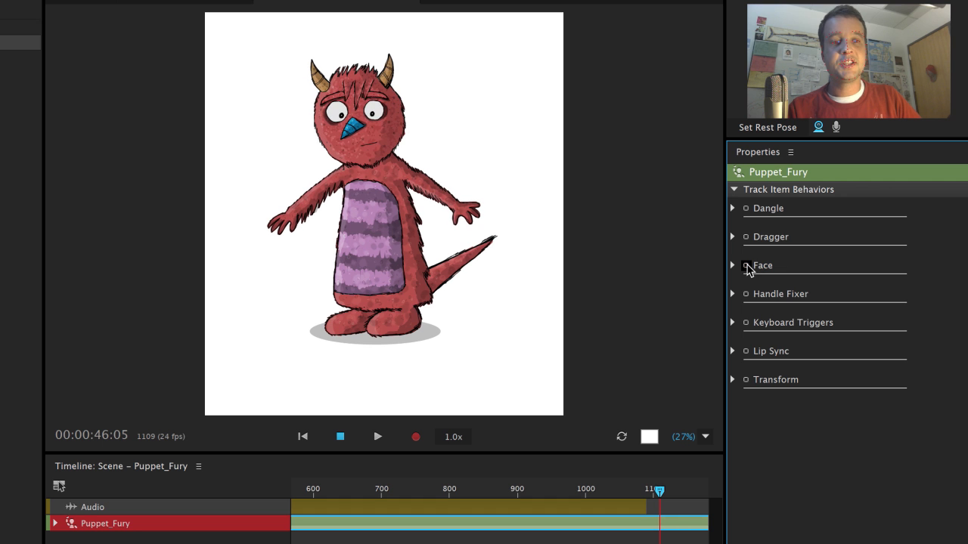
pyautogui.click(747, 325)
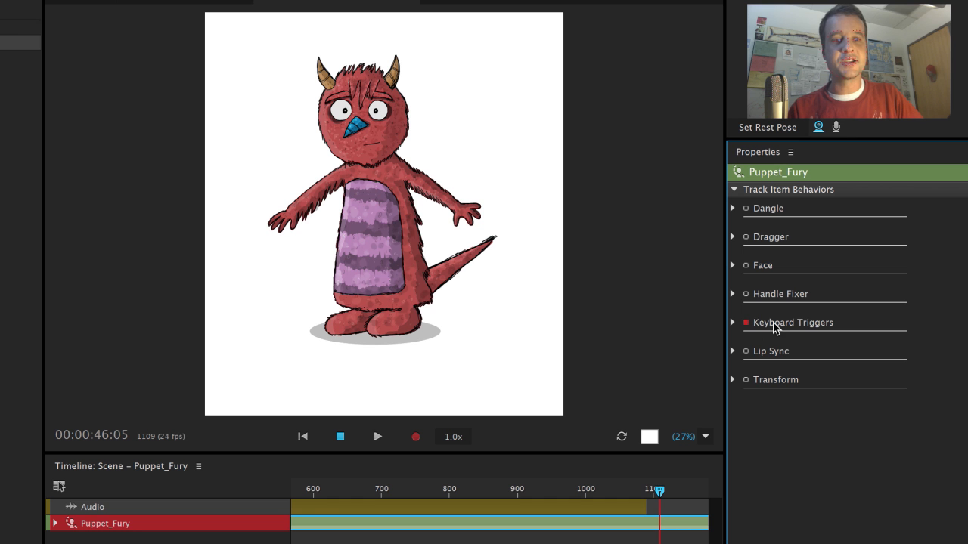
pyautogui.click(302, 437)
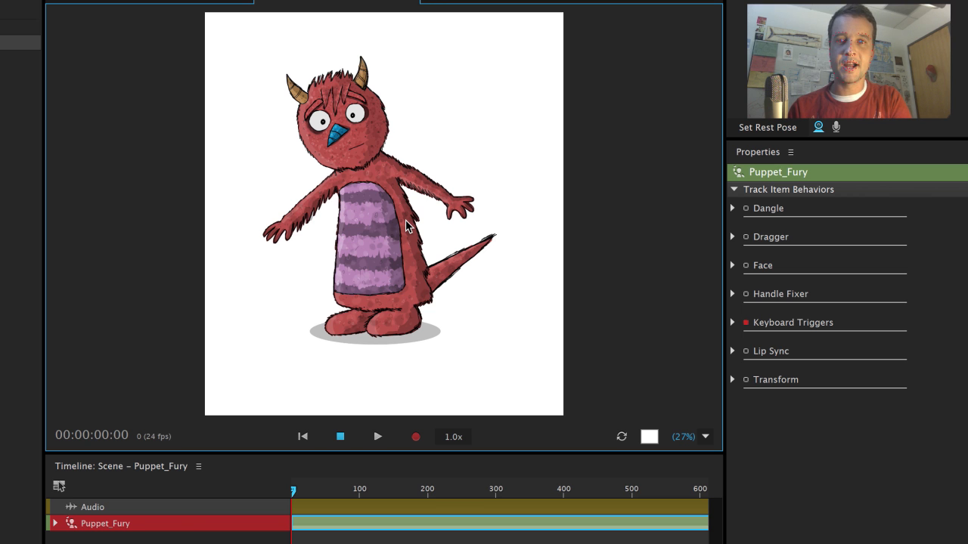
pyautogui.click(185, 521)
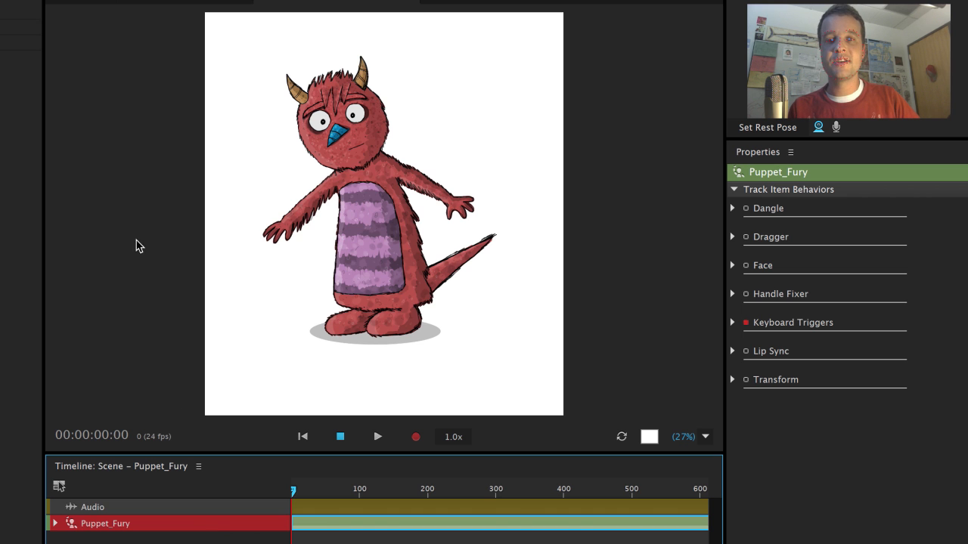
pyautogui.click(149, 218)
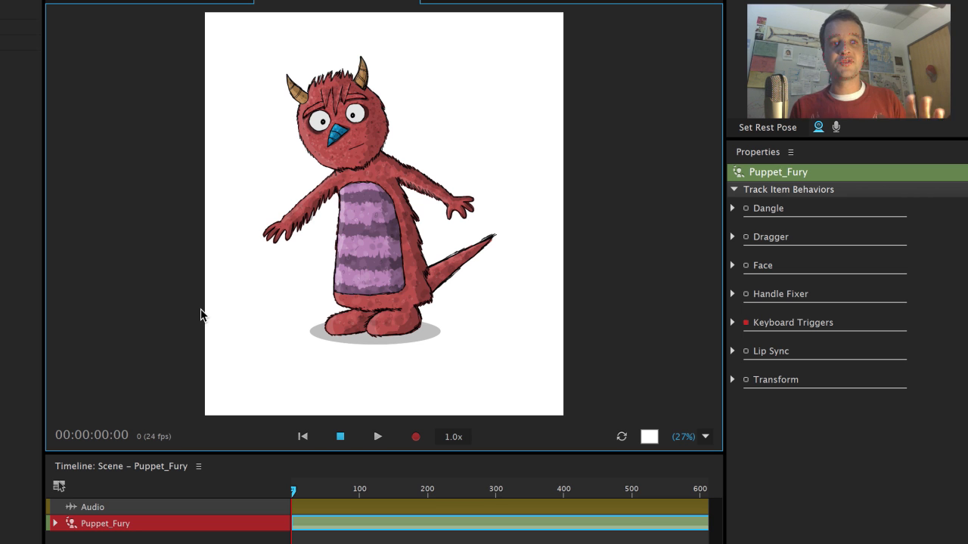
pyautogui.click(415, 437)
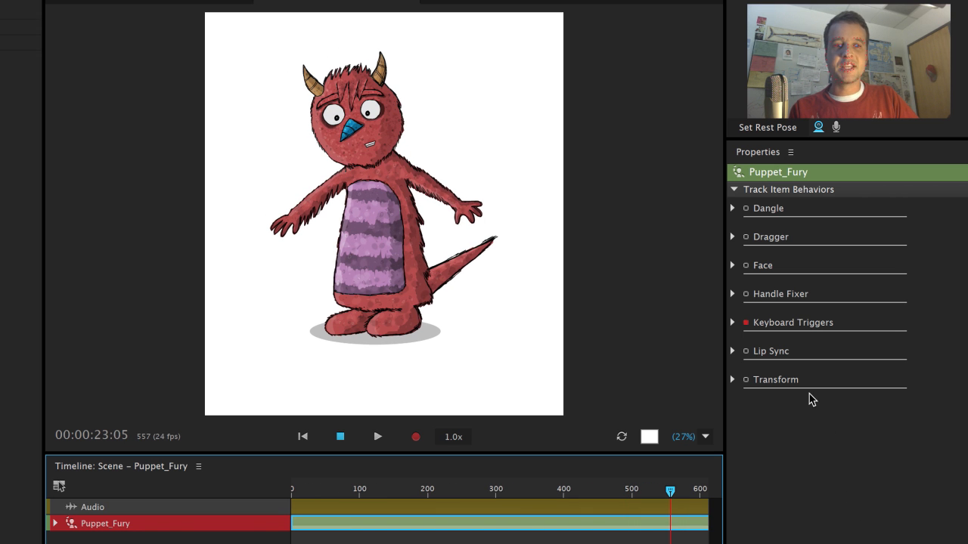
# - Arm only Puppet_Fury's Dragger behavior, test-pull the limbs, and record a dragging performance from frame 0 past the end of the audio
pyautogui.click(747, 324)
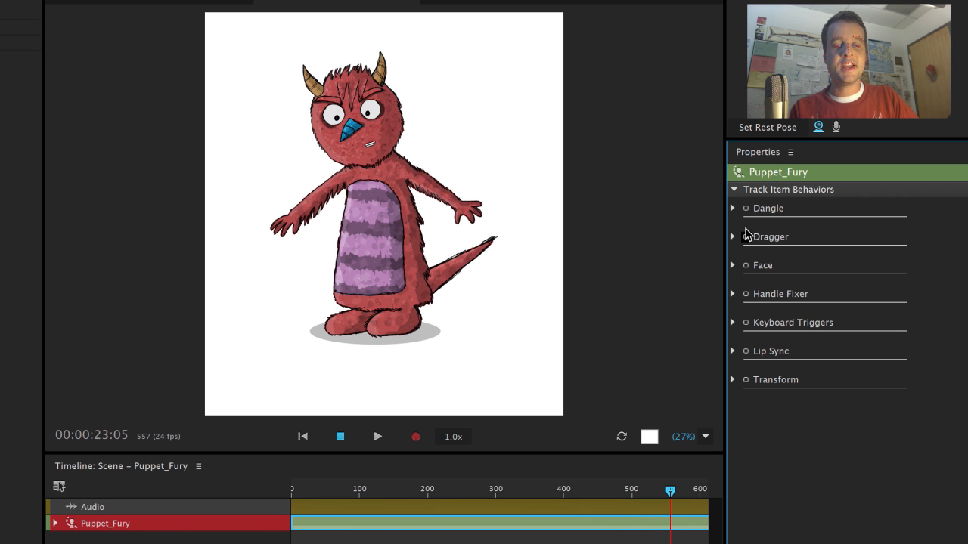
pyautogui.click(747, 240)
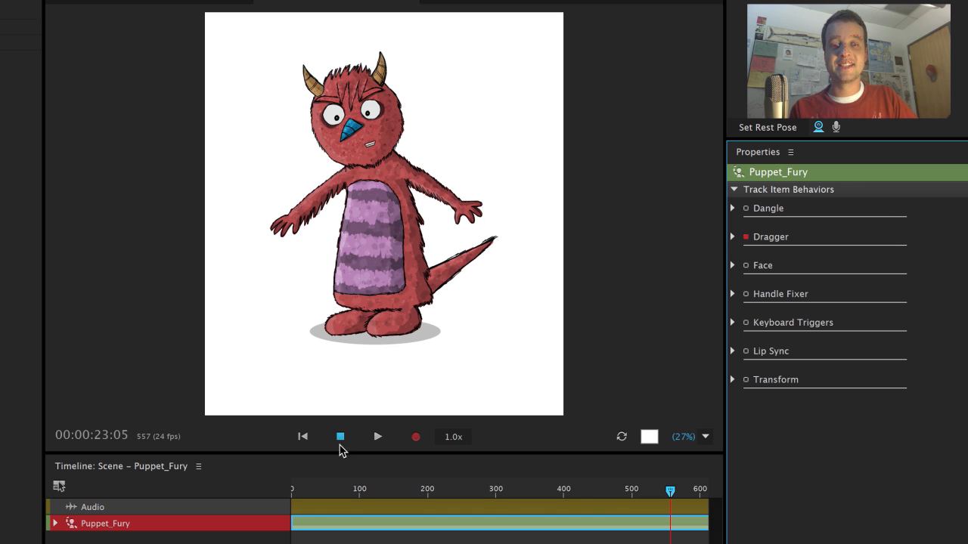
pyautogui.click(304, 437)
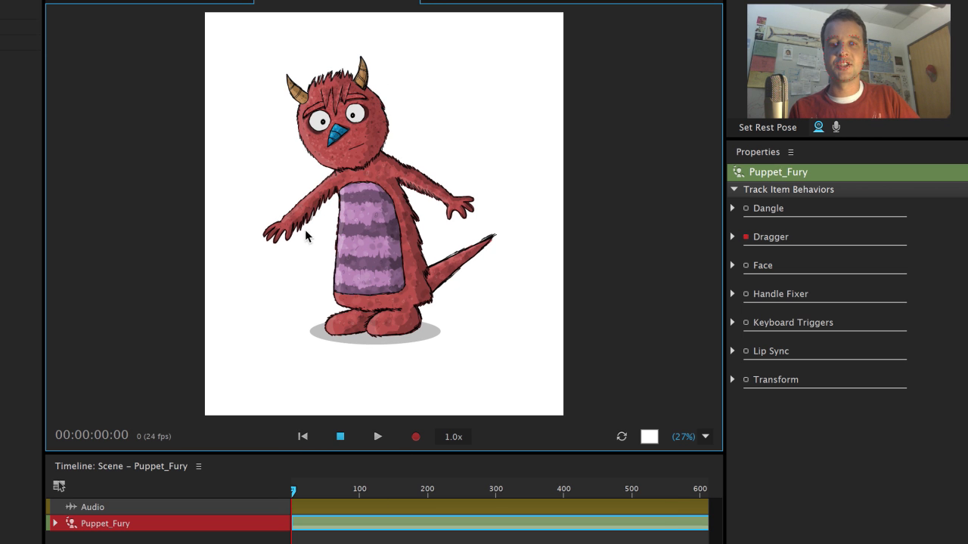
pyautogui.moveTo(291, 215); pyautogui.dragTo(274, 231)
pyautogui.moveTo(454, 212); pyautogui.dragTo(416, 257)
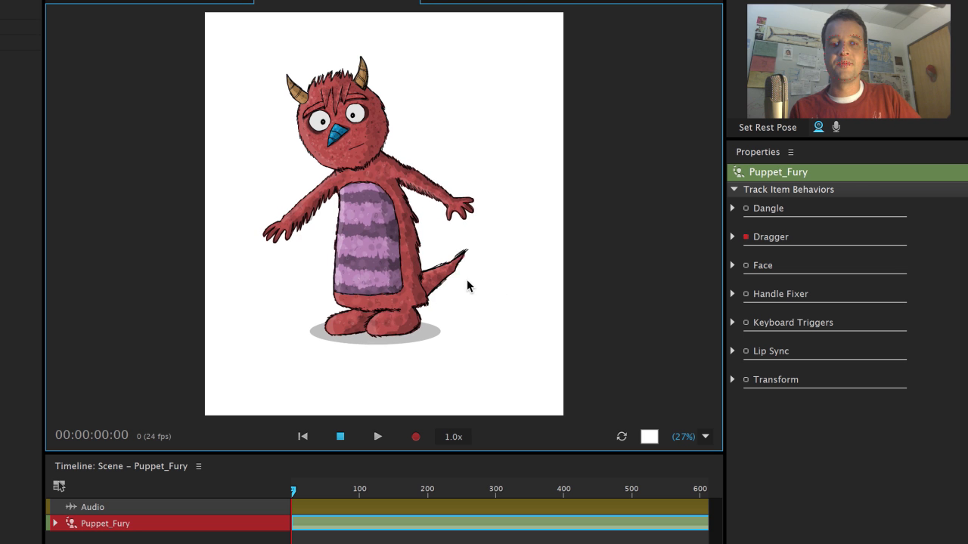
pyautogui.click(416, 439)
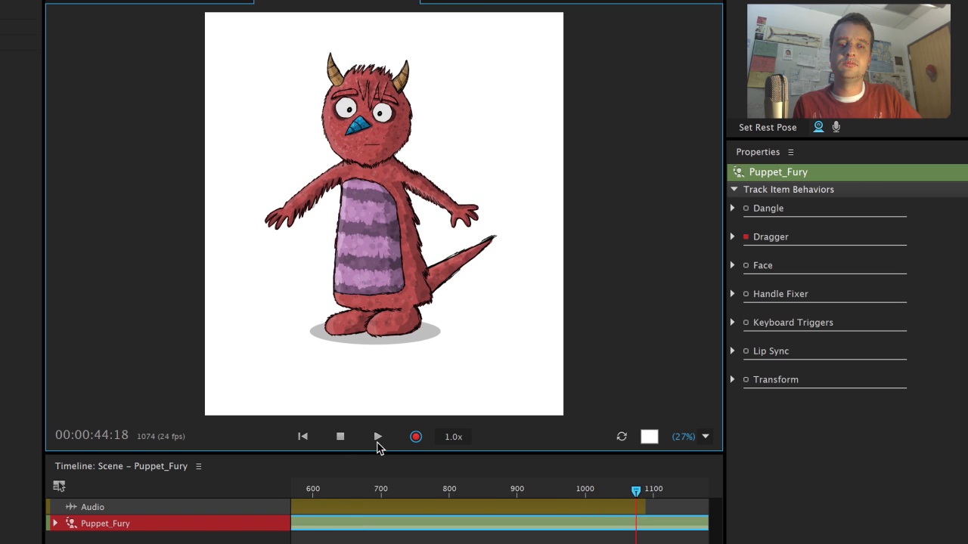
pyautogui.click(415, 437)
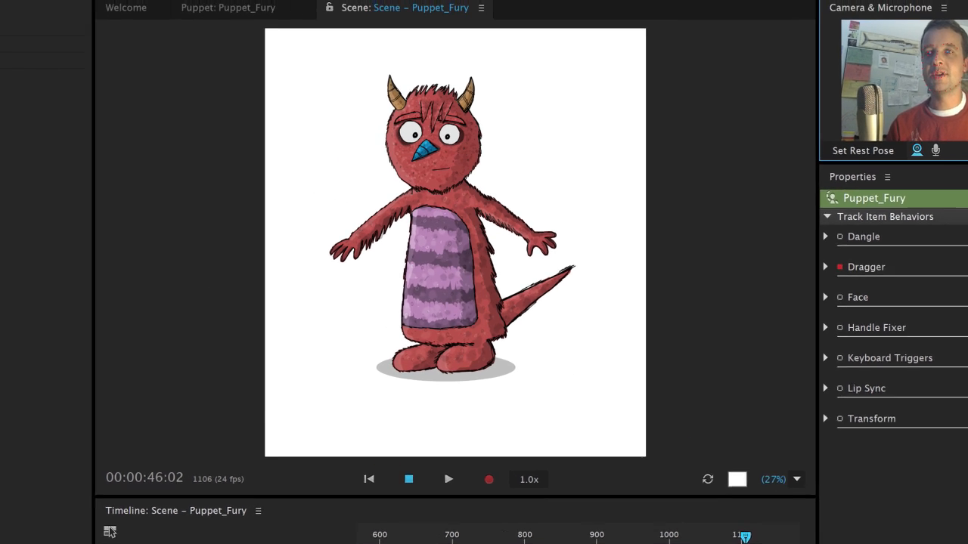
# - Export the scene as a PNG sequence with WAV audio named Scene - Puppet_Fury in the TUTORIAL folder
pyautogui.click(149, 6)
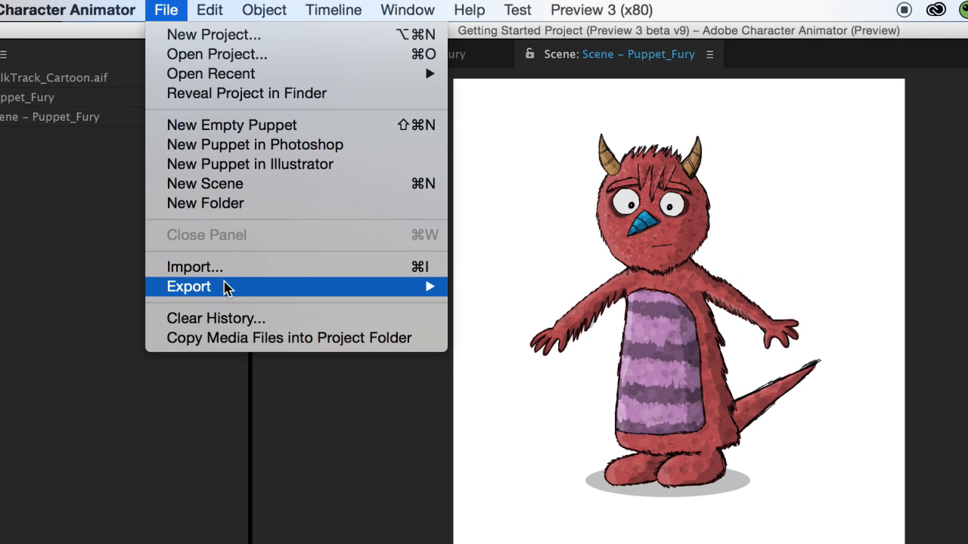
pyautogui.moveTo(205, 276)
pyautogui.click(664, 287)
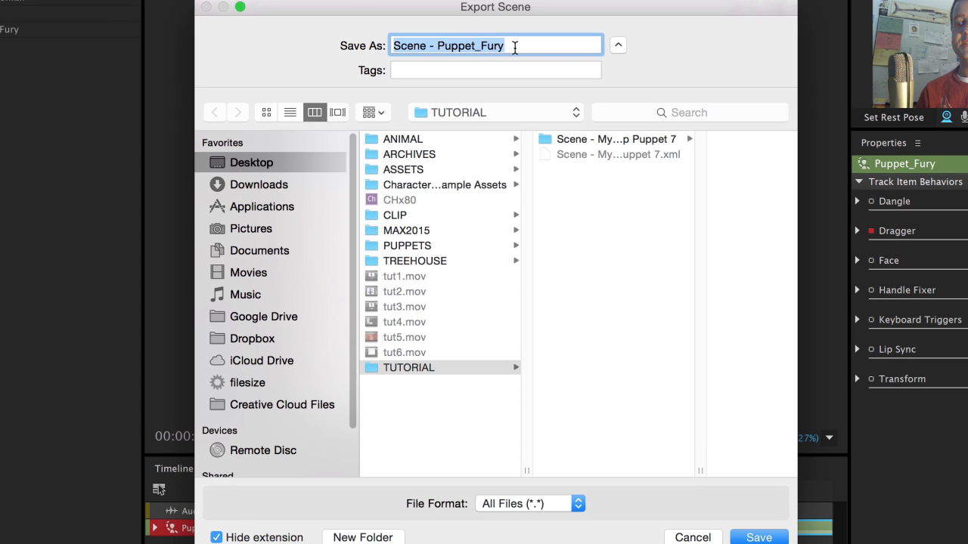
pyautogui.click(514, 47)
pyautogui.click(756, 538)
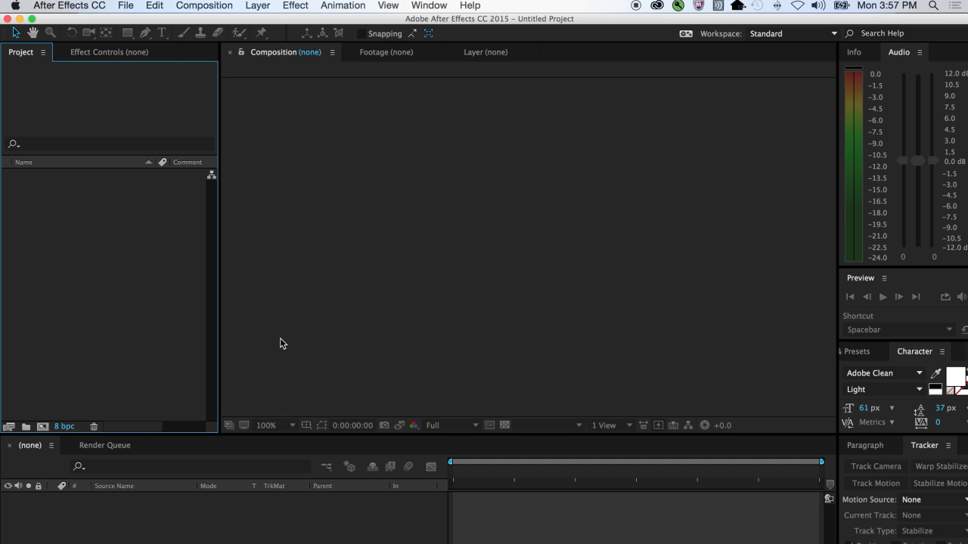
# - In After Effects, run New Comp from Character Animator Recording.jsx on Scene - Puppet_Fury.0000.png from the exported sequence folder
pyautogui.click(126, 6)
pyautogui.moveTo(186, 369)
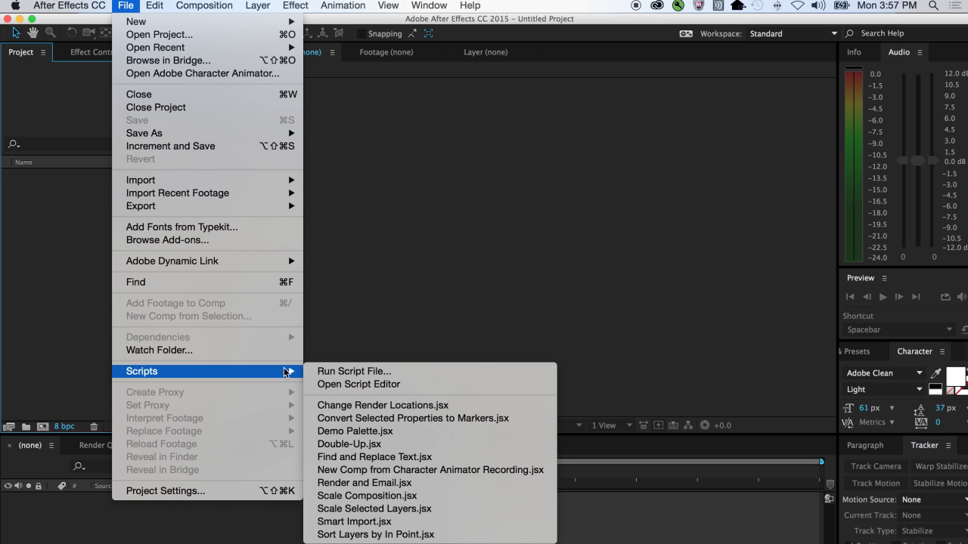
pyautogui.click(491, 470)
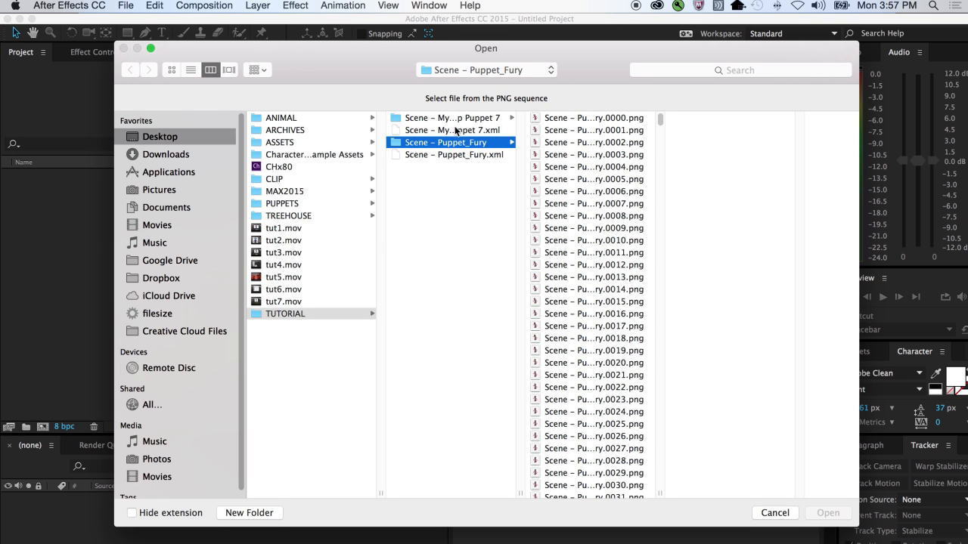
pyautogui.click(589, 118)
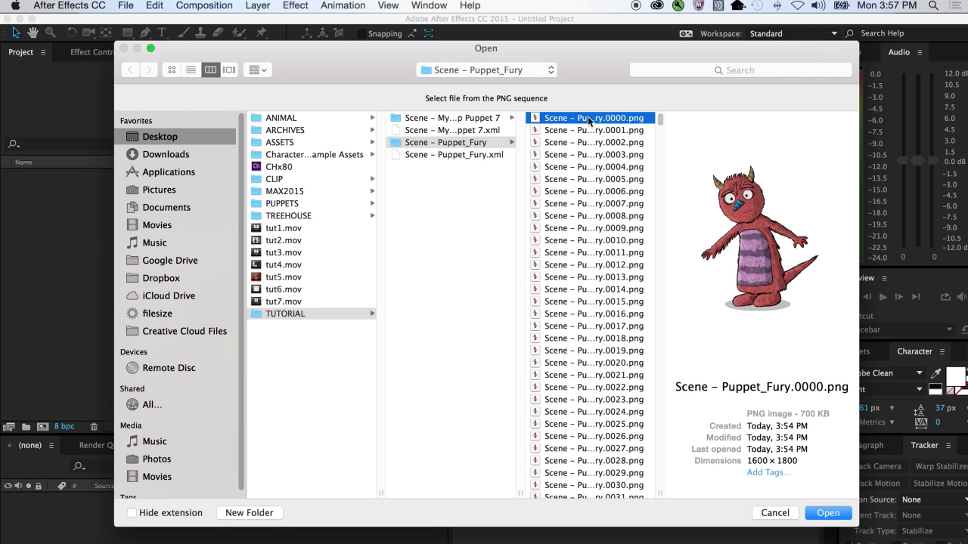
pyautogui.doubleClick(590, 118)
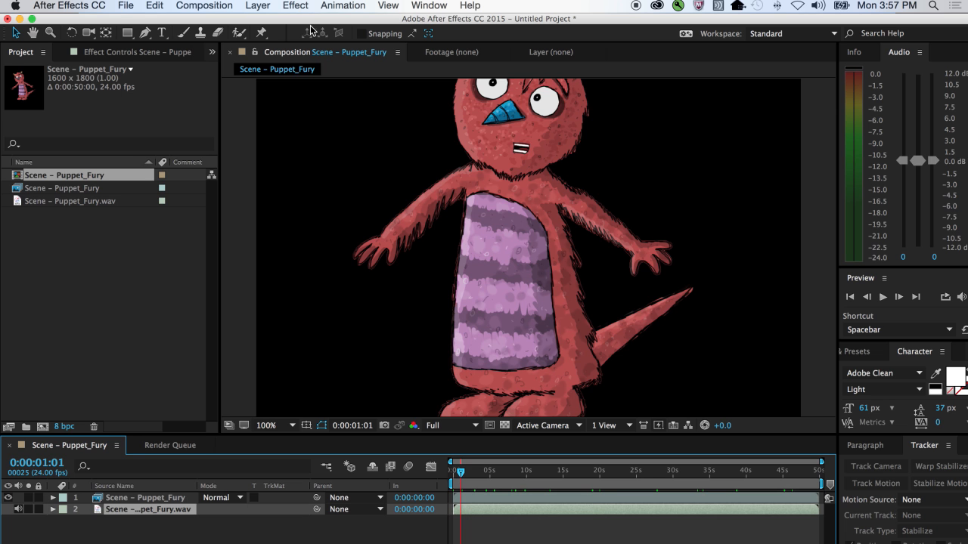
# - Create a new 1280 × 720 px composition named Comp 1 at 24 fps with a duration of 0:00:50:00
pyautogui.click(218, 5)
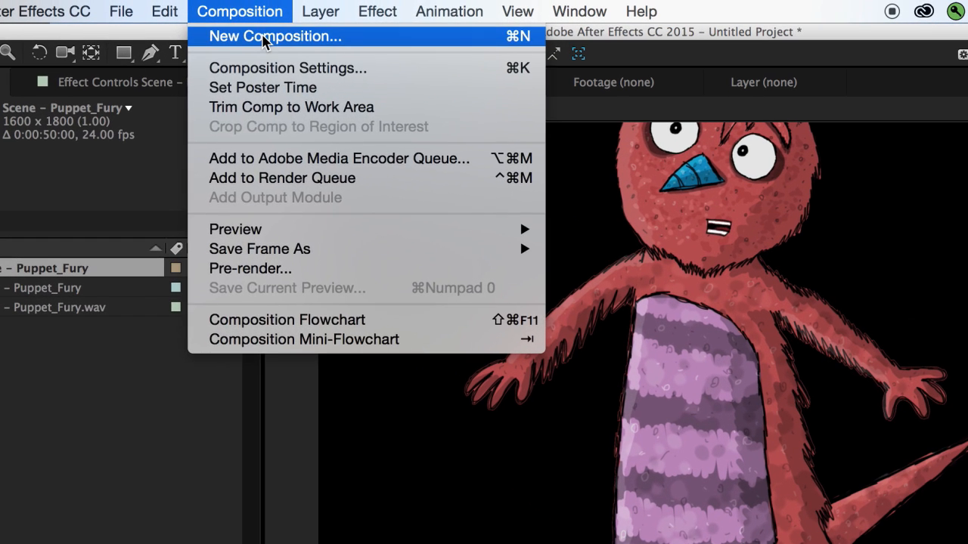
pyautogui.click(218, 22)
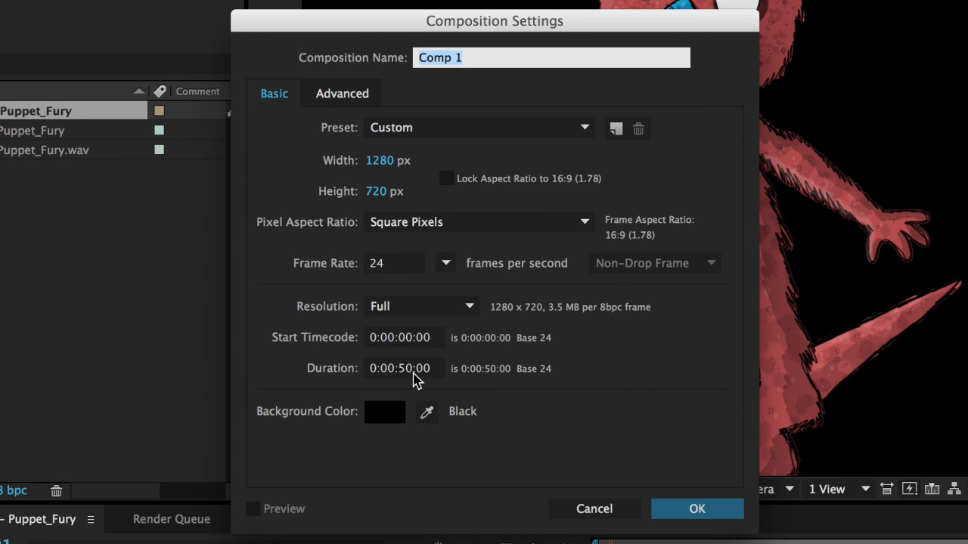
pyautogui.click(696, 509)
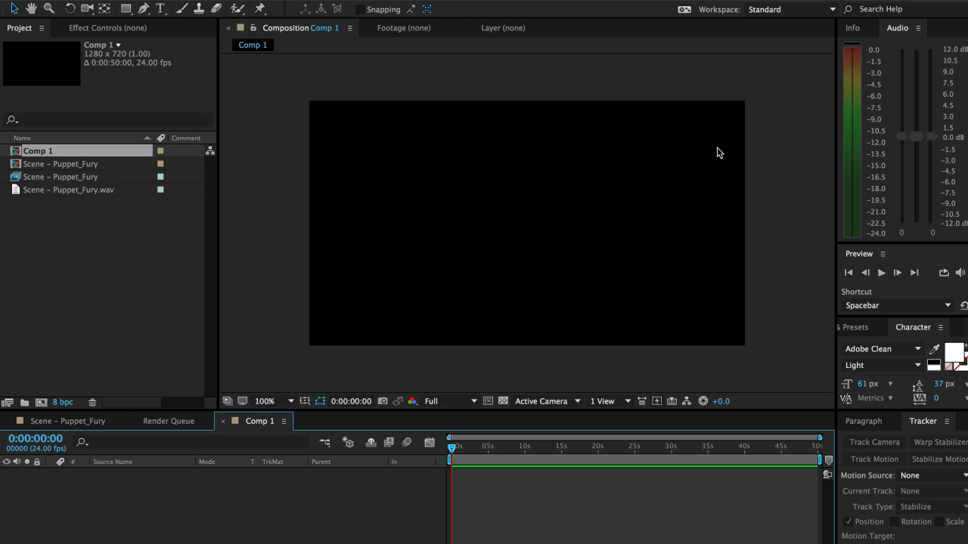
# - Nest the Scene - Puppet_Fury composition in Comp 1 and move its layer down and slightly right to bring the face into frame
pyautogui.click(45, 163)
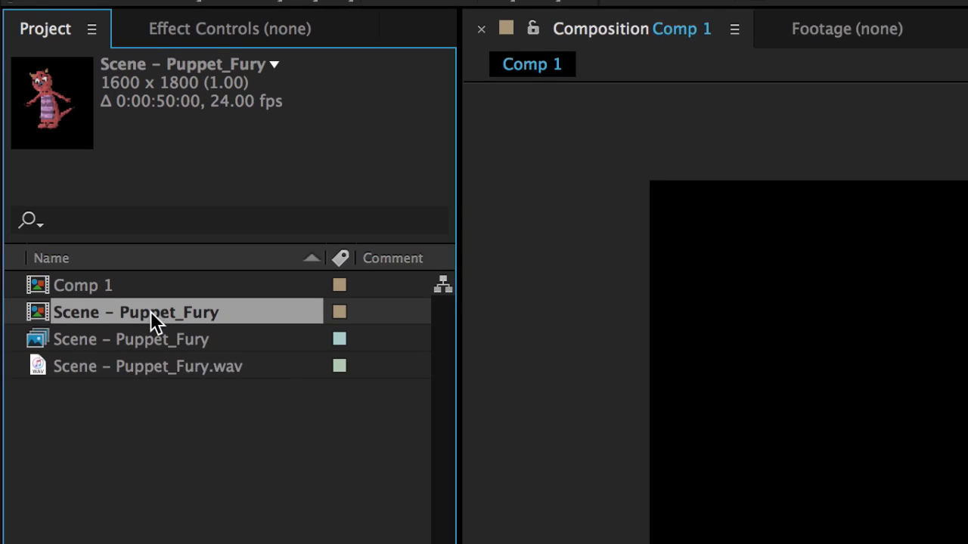
pyautogui.moveTo(151, 311); pyautogui.dragTo(98, 285)
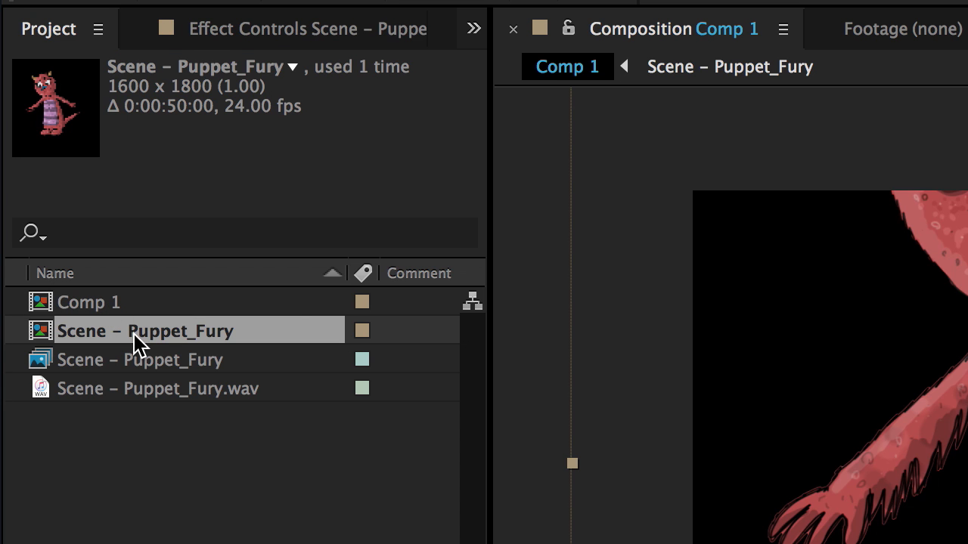
pyautogui.click(91, 304)
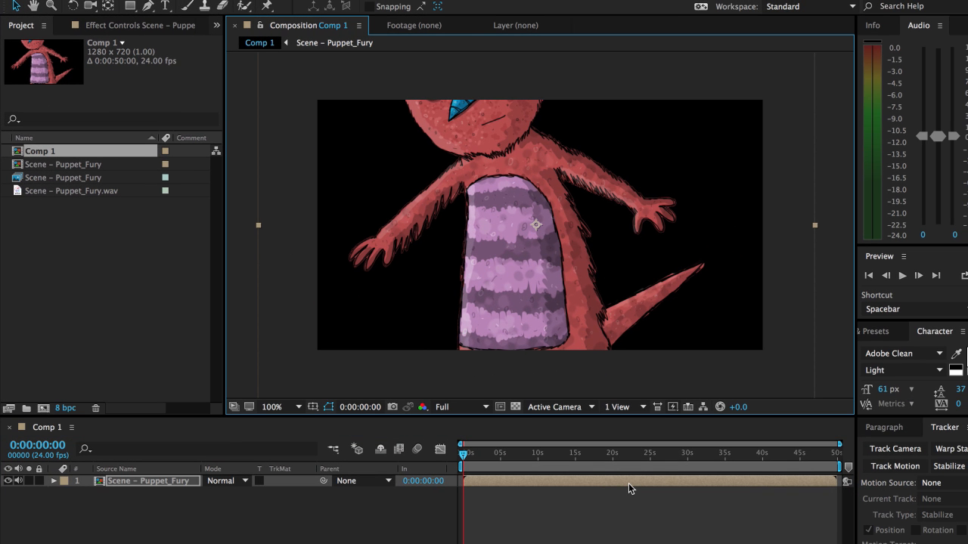
pyautogui.moveTo(518, 261); pyautogui.dragTo(550, 316)
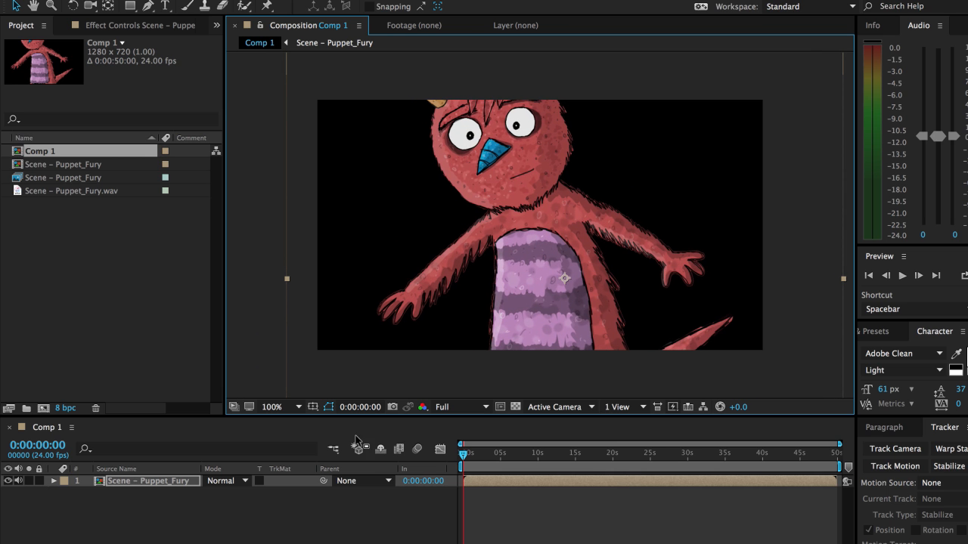
# - Scale the Scene - Puppet_Fury layer to 67% and reposition it at about 684, 494 so the head and arms fit the frame
pyautogui.click(168, 483)
pyautogui.press('s')
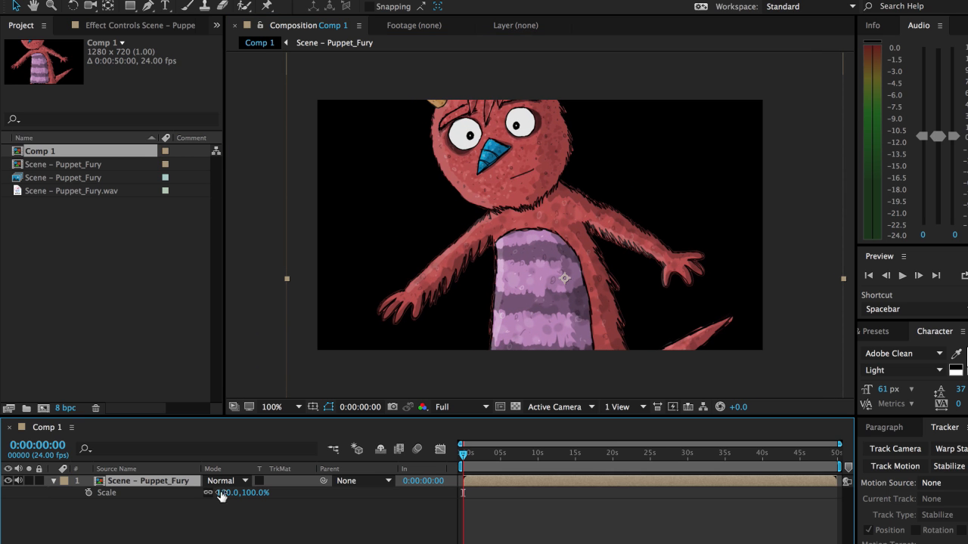
pyautogui.moveTo(242, 493); pyautogui.dragTo(228, 492)
pyautogui.moveTo(608, 322); pyautogui.dragTo(597, 315)
# - Import Background_Canyon.jpg, Background_Ridge.jpg, Foreground_CanyonRocks.png and Foreground_Hills.png from the Character Animator example assets folder
pyautogui.click(76, 267)
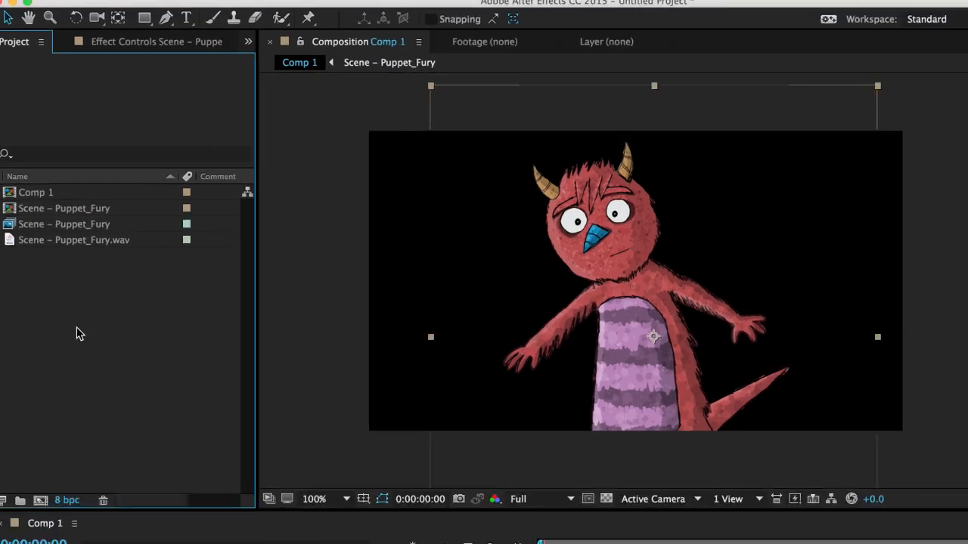
pyautogui.click(196, 11)
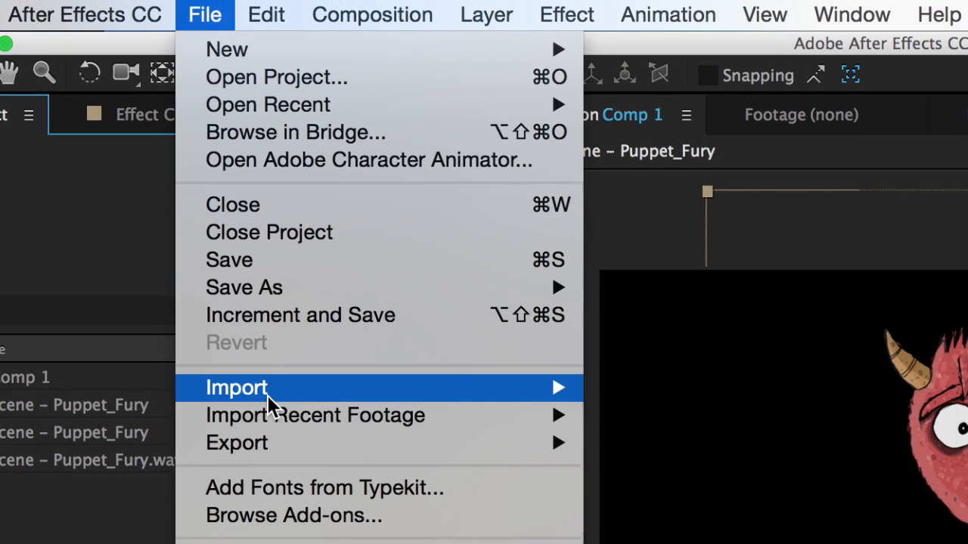
pyautogui.moveTo(551, 399)
pyautogui.click(639, 387)
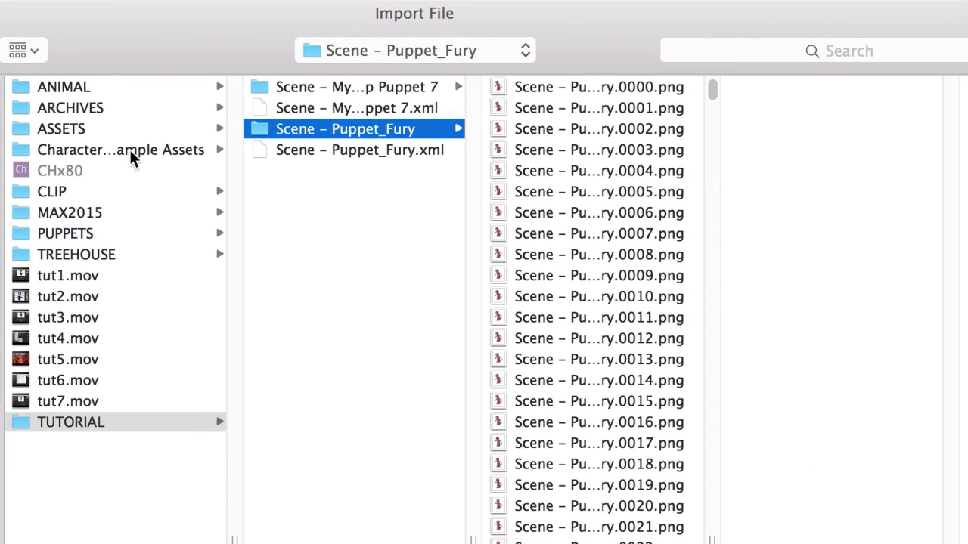
pyautogui.click(130, 150)
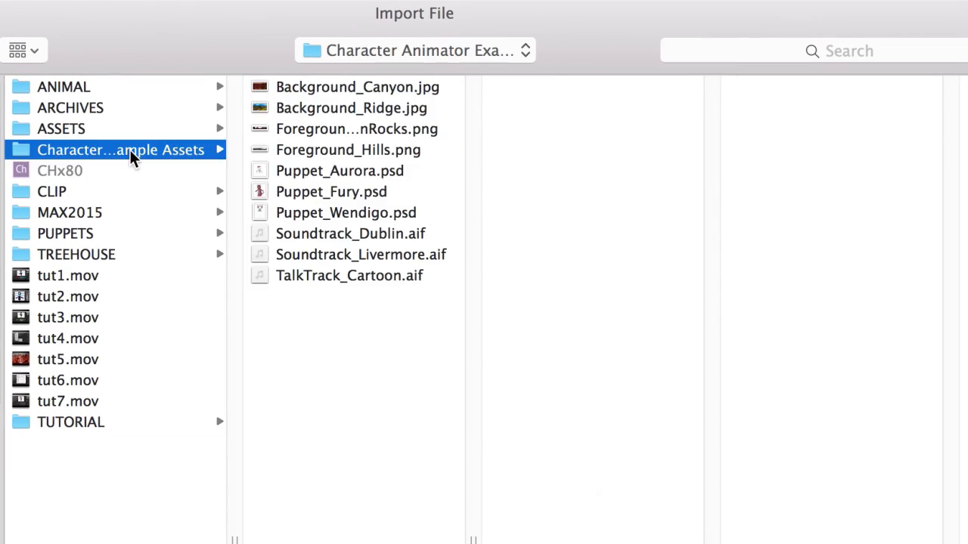
pyautogui.click(352, 87)
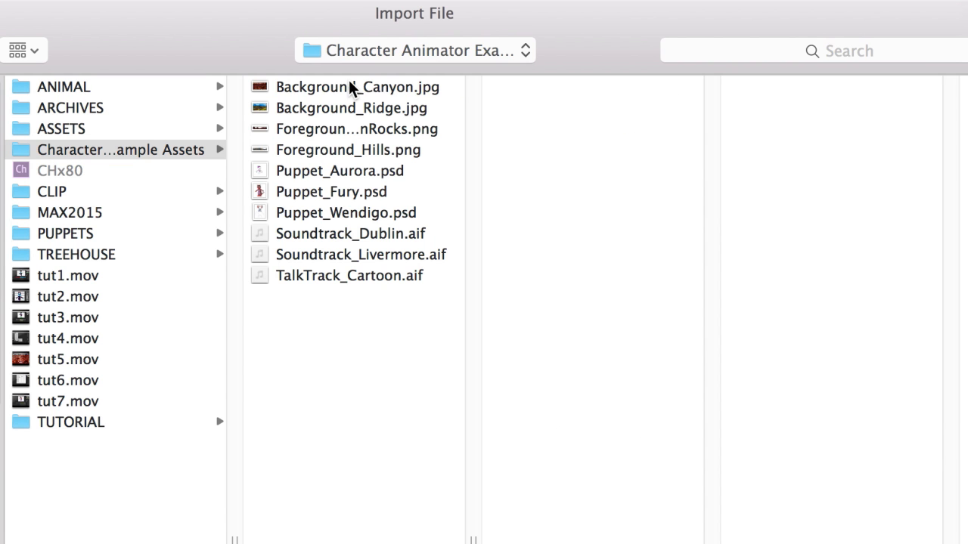
pyautogui.keyDown('shift'); pyautogui.click(360, 150); pyautogui.keyUp('shift')
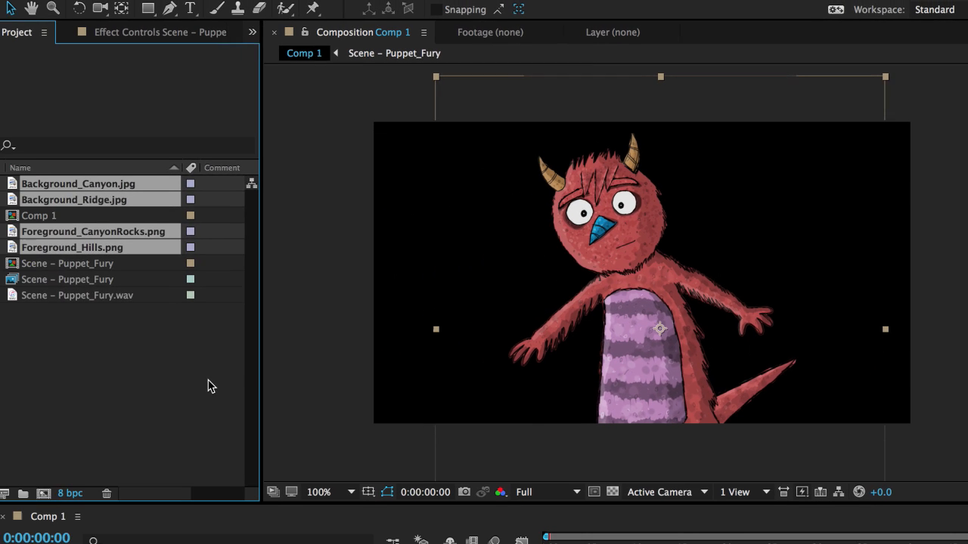
pyautogui.click(214, 384)
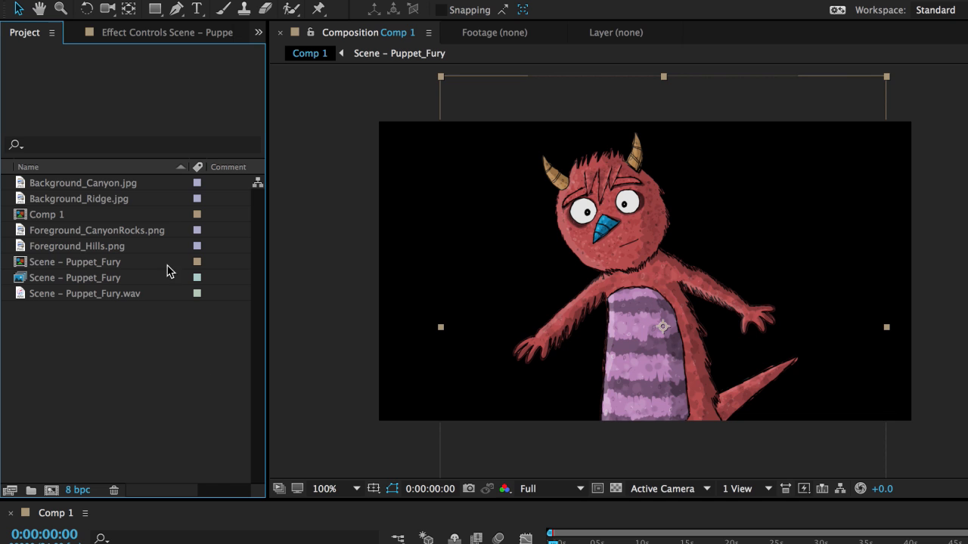
# - Add Background_Ridge.jpg to Comp 1, centered in the frame
pyautogui.click(110, 187)
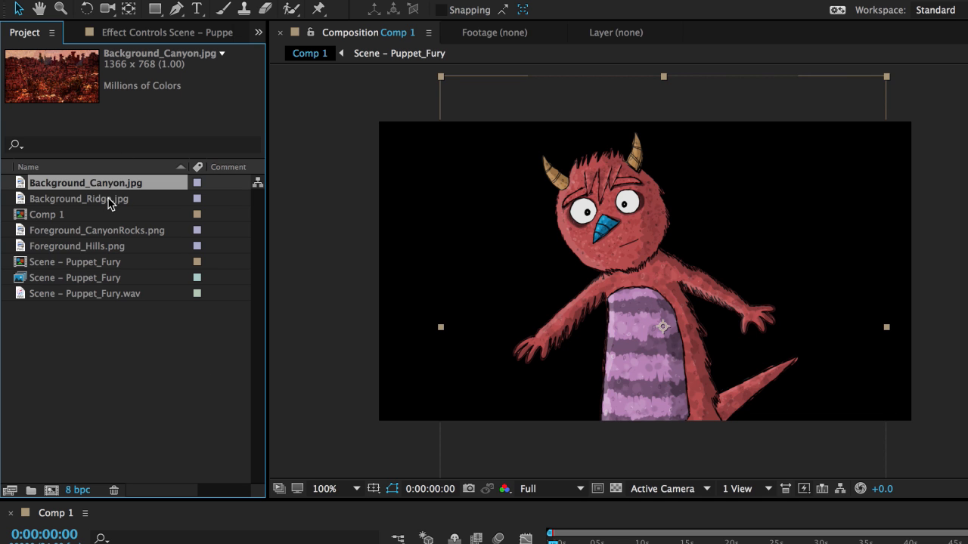
pyautogui.click(109, 200)
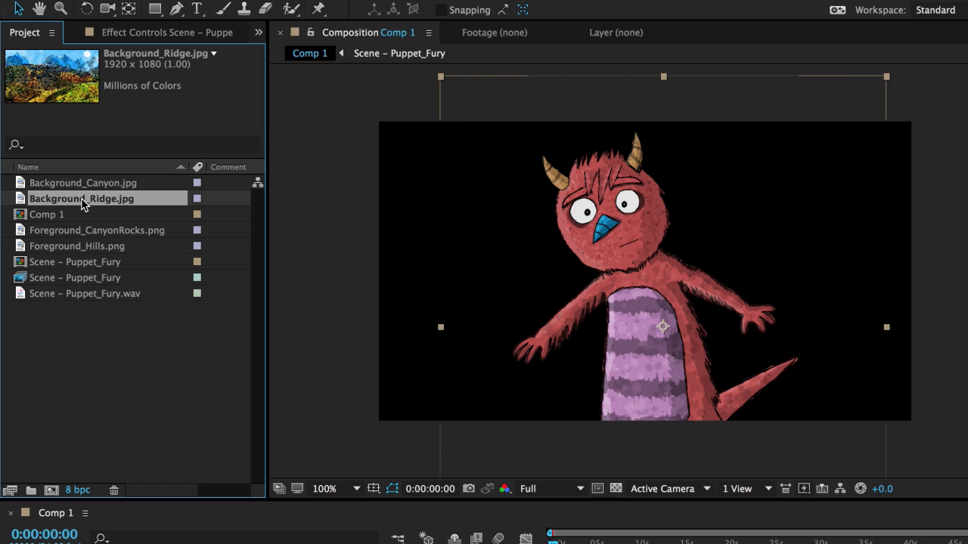
pyautogui.moveTo(80, 200); pyautogui.dragTo(647, 276)
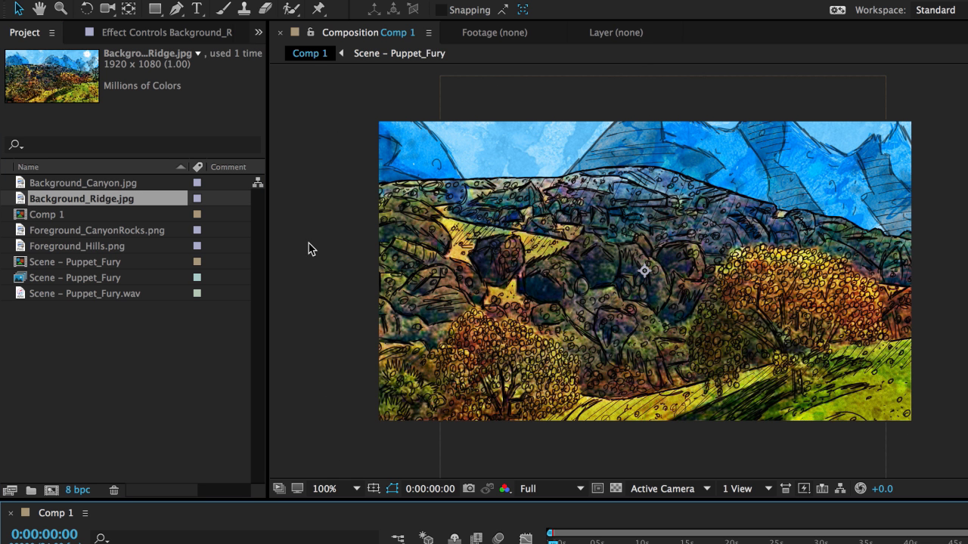
# - Add Foreground_Hills.png to Comp 1 as the uppermost layer and lower it in the frame
pyautogui.click(108, 230)
pyautogui.click(84, 246)
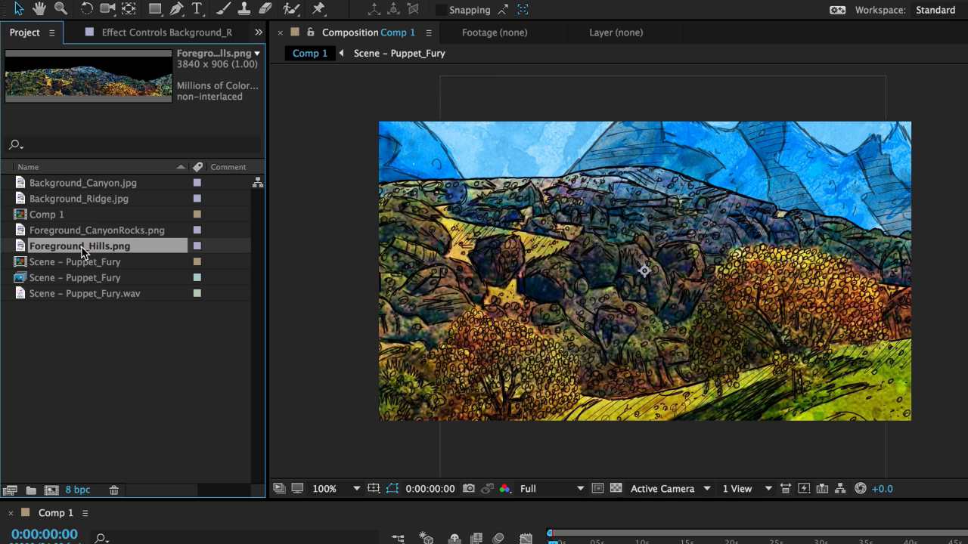
pyautogui.moveTo(81, 251); pyautogui.dragTo(640, 283)
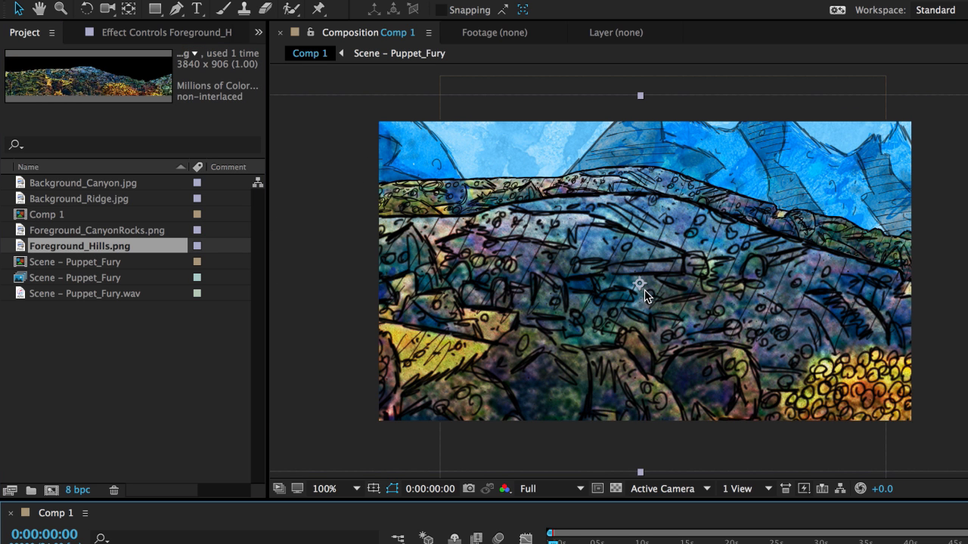
pyautogui.moveTo(752, 271); pyautogui.dragTo(751, 321)
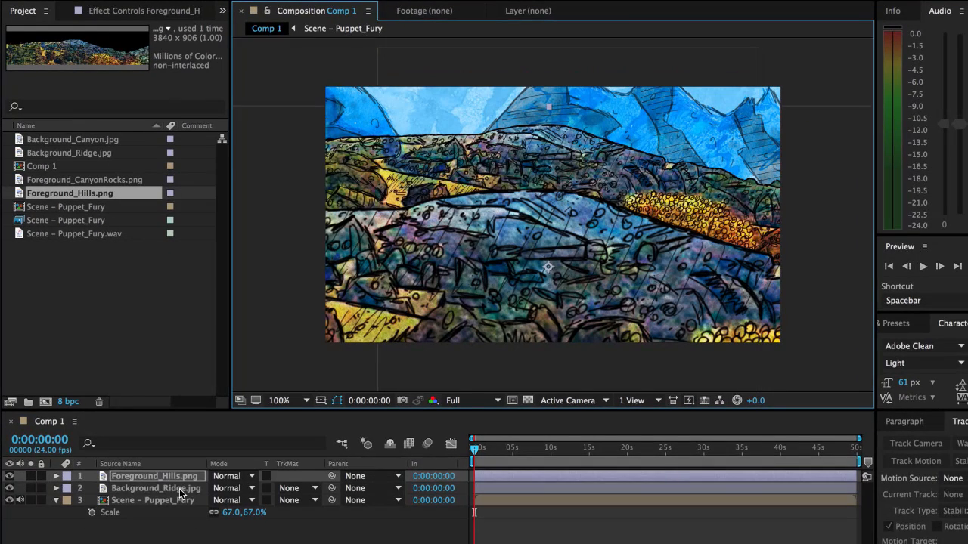
# - Reorder Background_Ridge.jpg beneath the Scene - Puppet_Fury layer and lower Foreground_Hills.png so it covers only the puppet's lower body
pyautogui.click(173, 488)
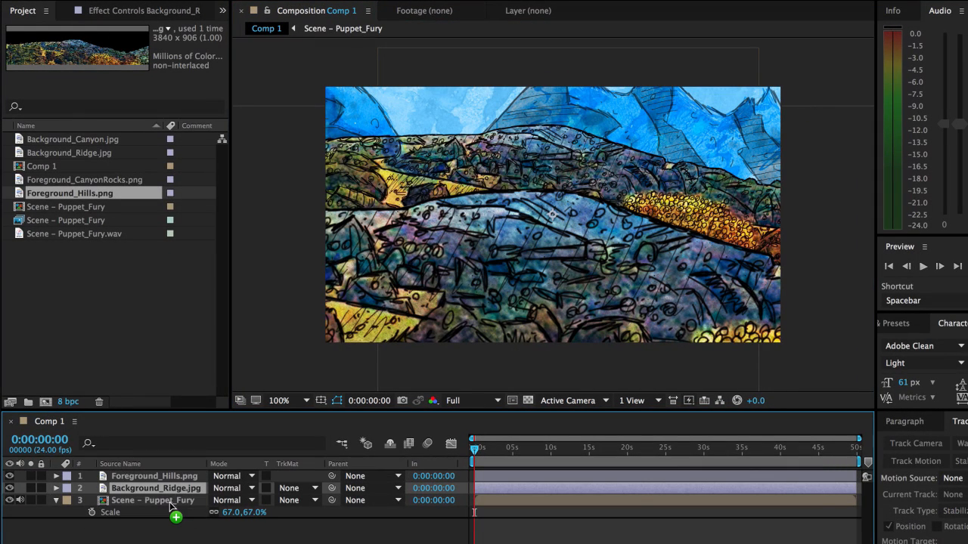
pyautogui.moveTo(170, 505); pyautogui.dragTo(176, 527)
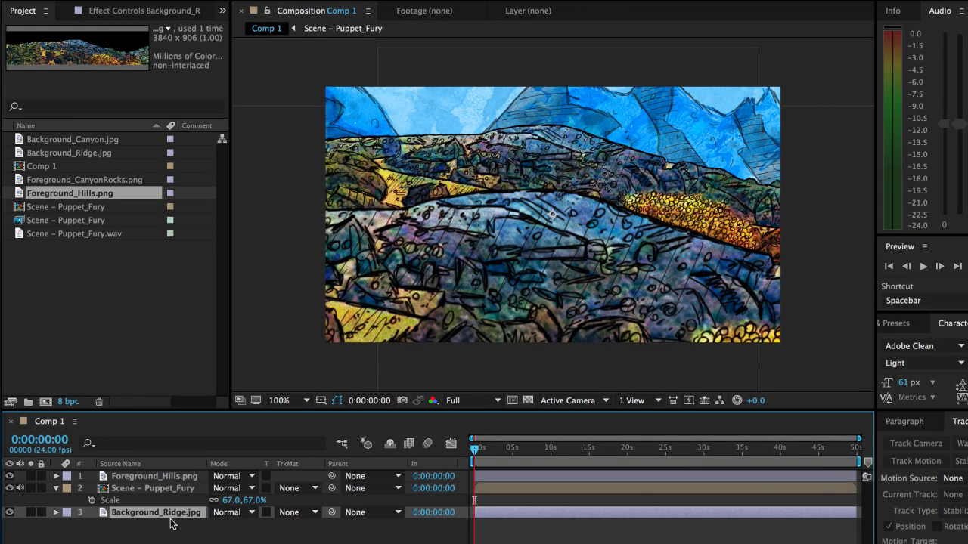
pyautogui.click(198, 478)
pyautogui.moveTo(507, 263); pyautogui.dragTo(546, 349)
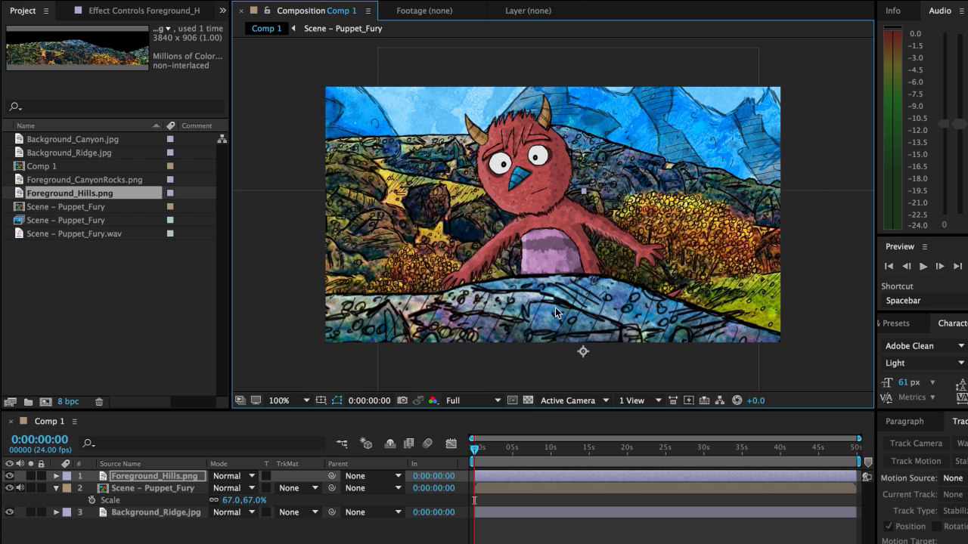
# - Keyframe the Scene - Puppet_Fury layer's Position at 0:00:00:00 with the puppet at the right side of the frame, about 1204, 492
pyautogui.click(492, 491)
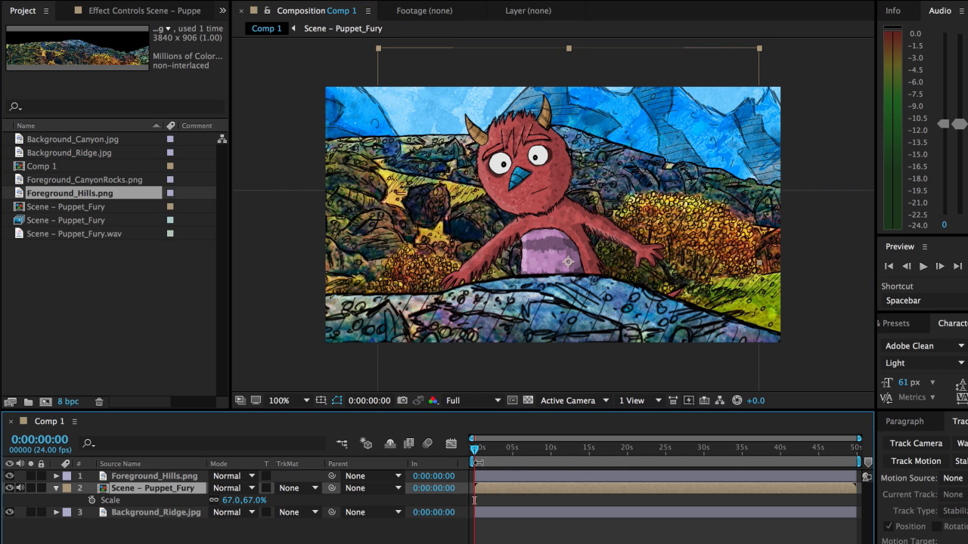
pyautogui.click(518, 447)
pyautogui.press('Home')
pyautogui.press('p')
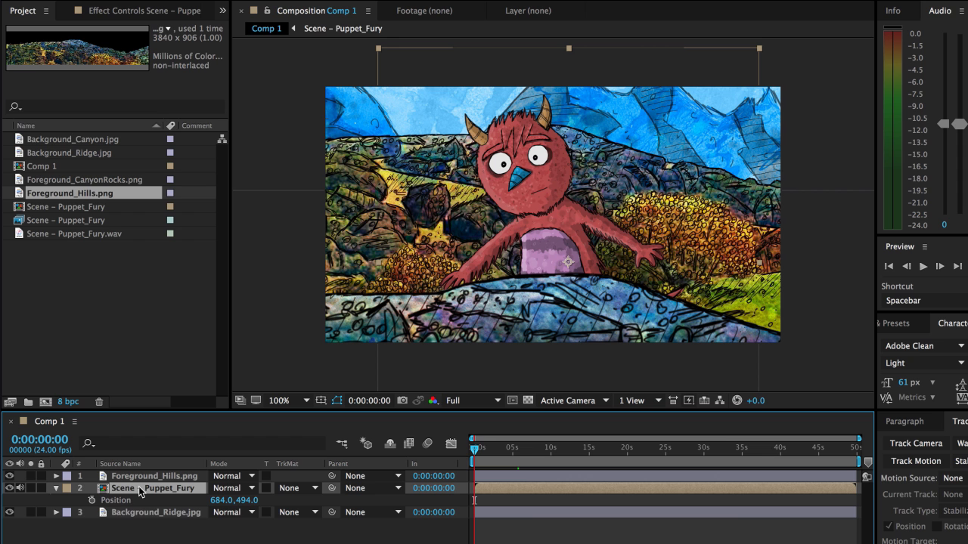
pyautogui.click(92, 501)
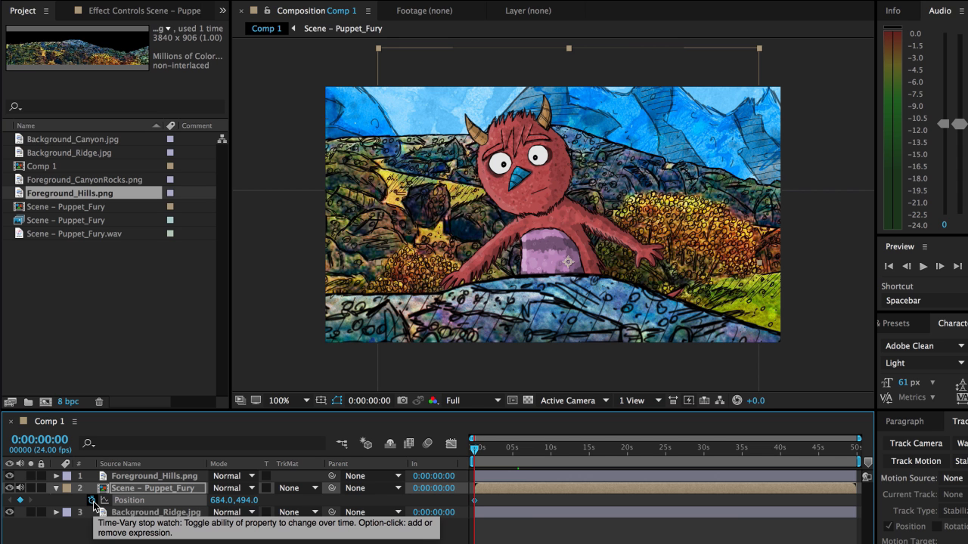
pyautogui.moveTo(565, 241); pyautogui.dragTo(745, 237)
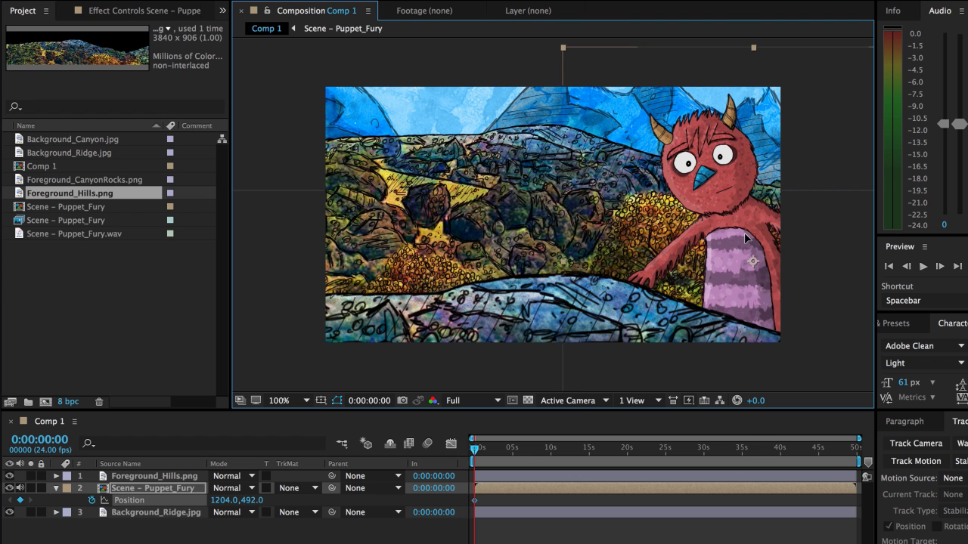
# - Add a Position keyframe at 0:00:49:23 placing the puppet at the left side of the frame, about 212, 492, and return to the start
pyautogui.press('space')
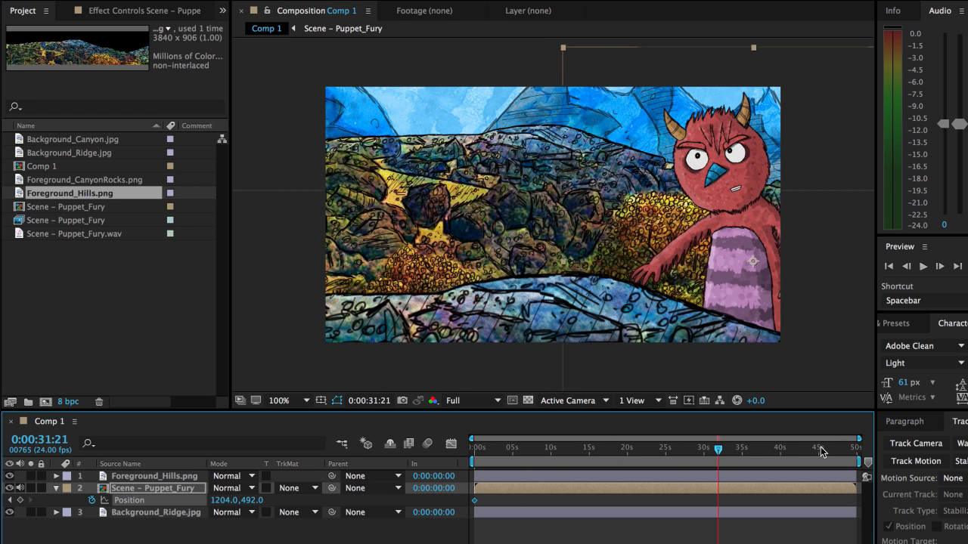
pyautogui.click(900, 455)
pyautogui.moveTo(757, 237); pyautogui.dragTo(406, 239)
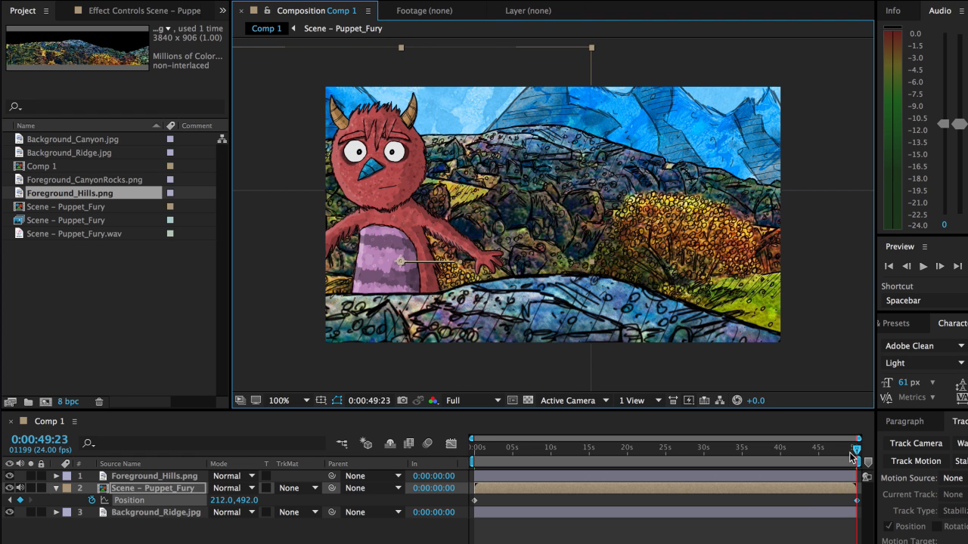
pyautogui.moveTo(851, 454); pyautogui.dragTo(424, 466)
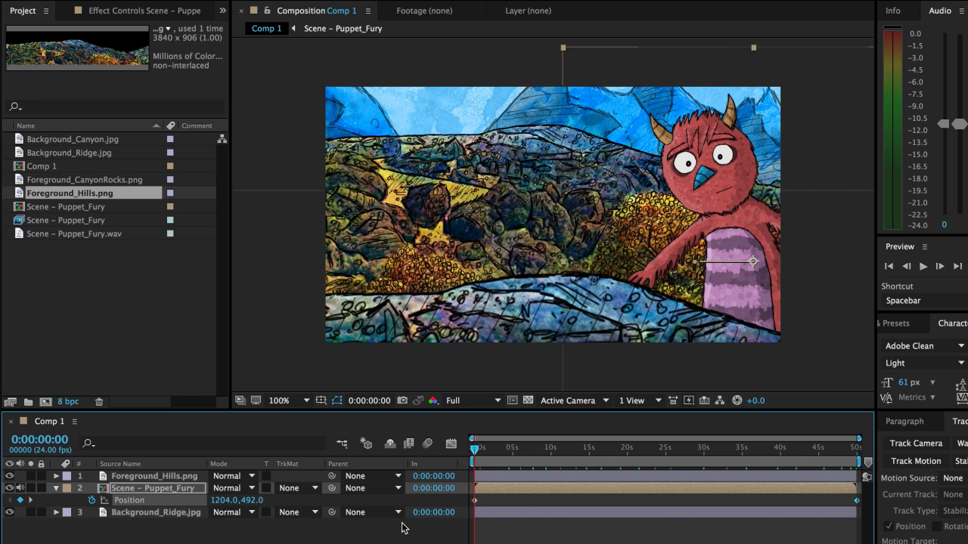
# - Shift Foreground_Hills.png far left to about -586, 490 and set its first Position keyframe at 0:00:00:00
pyautogui.click(303, 401)
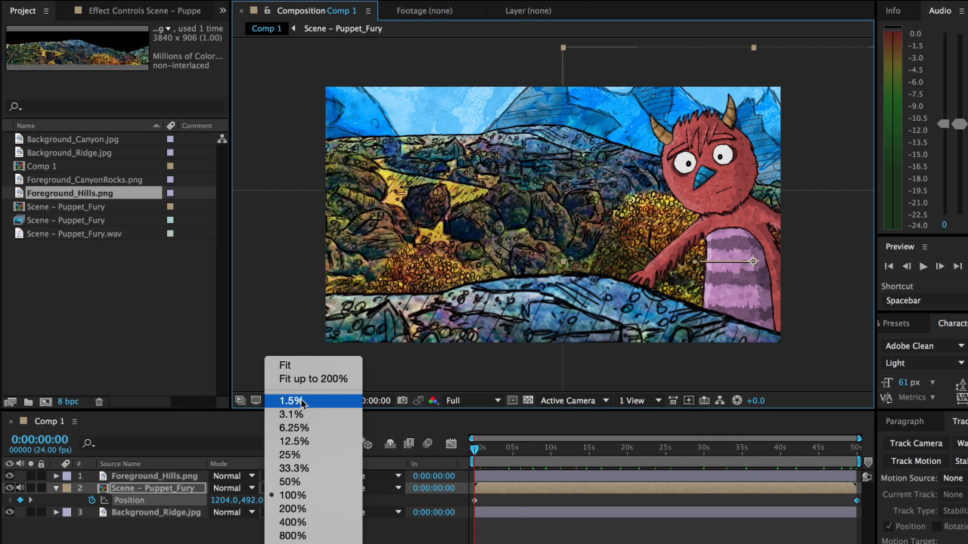
pyautogui.click(307, 482)
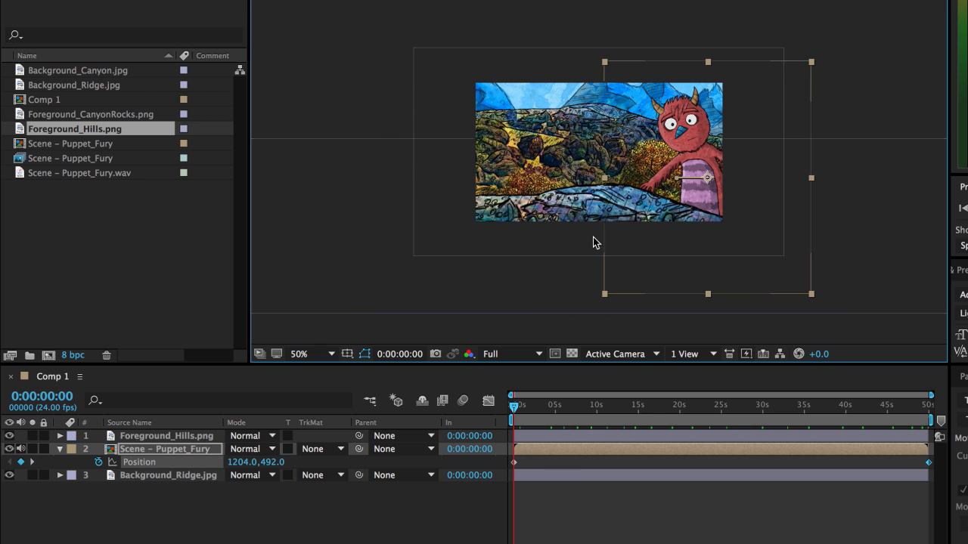
pyautogui.click(487, 110)
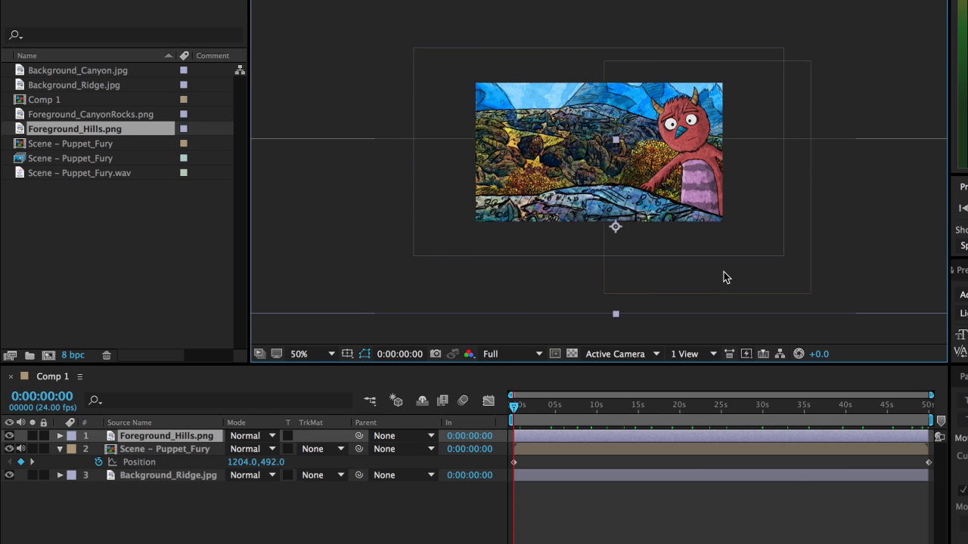
pyautogui.click(189, 472)
pyautogui.click(195, 439)
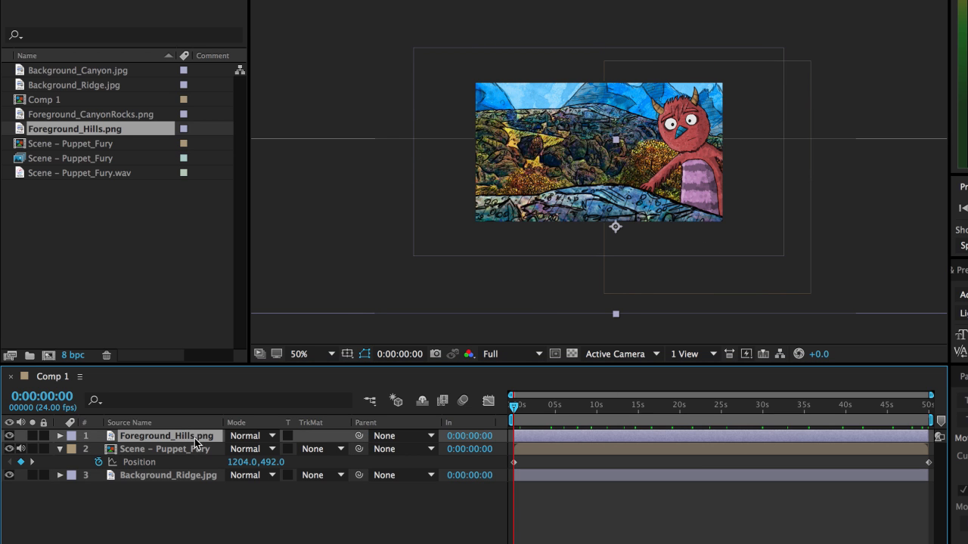
pyautogui.moveTo(639, 210); pyautogui.dragTo(581, 209)
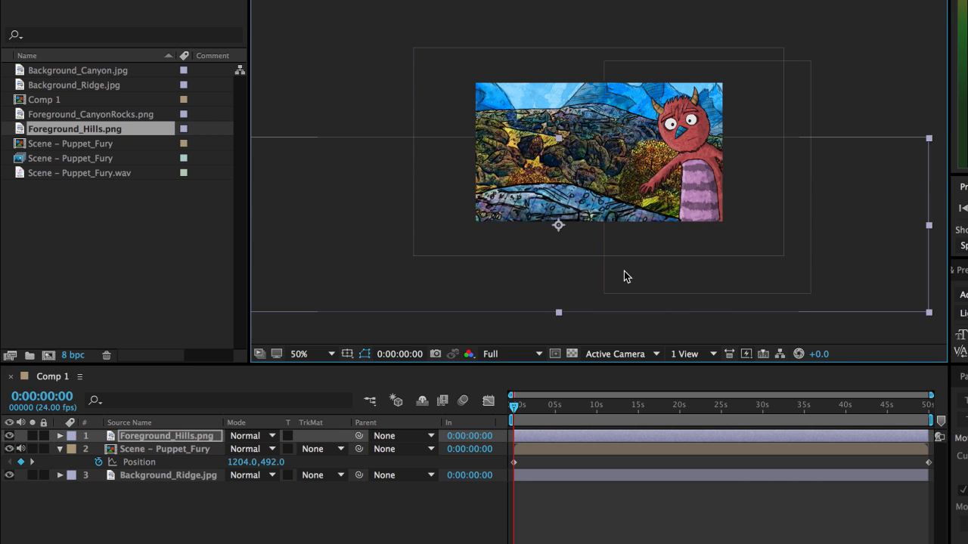
pyautogui.moveTo(641, 219); pyautogui.dragTo(452, 170)
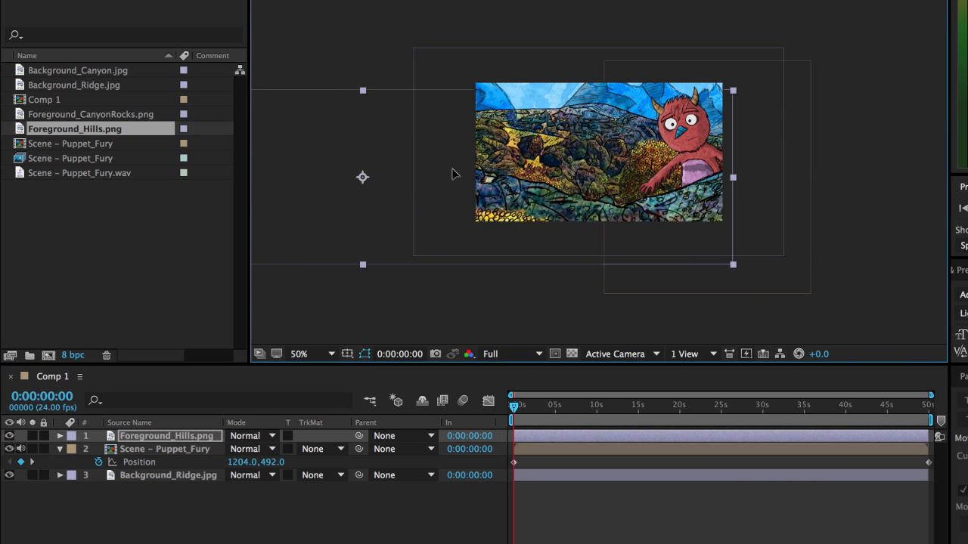
pyautogui.click(166, 439)
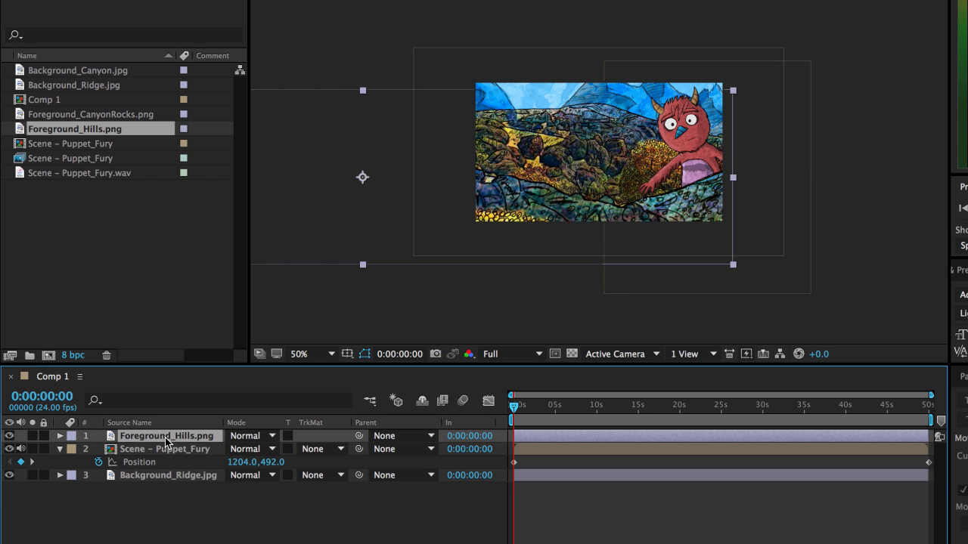
pyautogui.press('p')
pyautogui.click(99, 449)
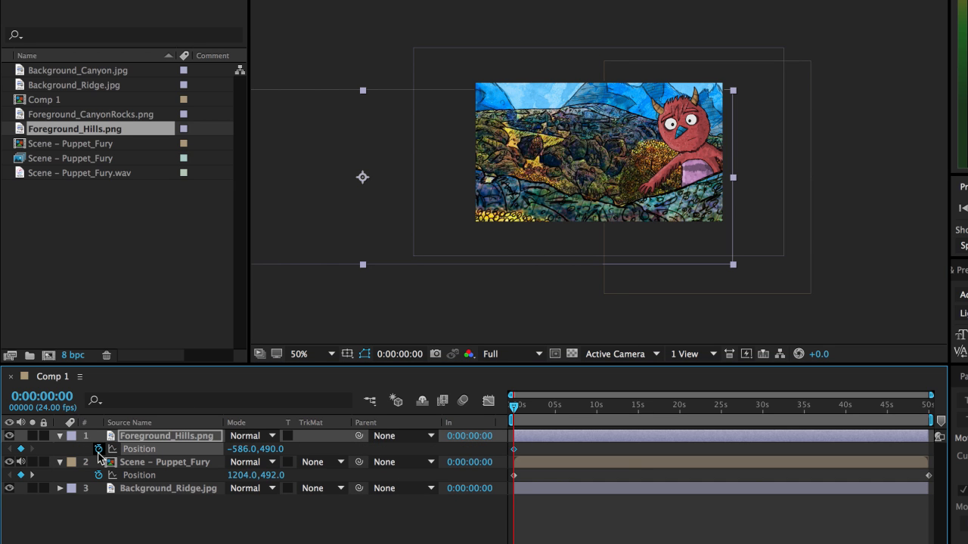
# - Add a Position keyframe for Foreground_Hills.png at 0:00:49:23, moving the layer right to about 1886, 606
pyautogui.moveTo(527, 420); pyautogui.dragTo(930, 412)
pyautogui.moveTo(502, 211); pyautogui.dragTo(752, 219)
pyautogui.moveTo(521, 195); pyautogui.dragTo(536, 200)
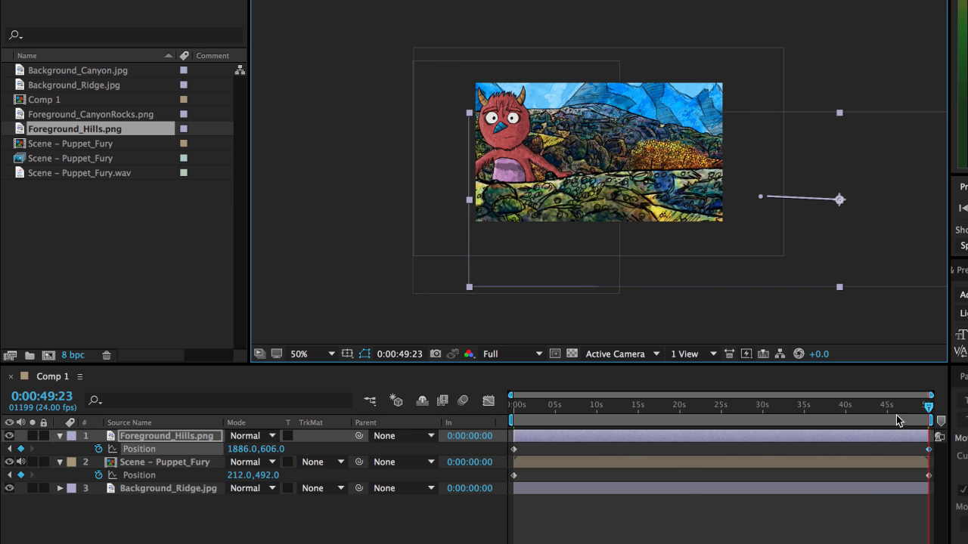
# - Add a Position keyframe for Foreground_Hills.png at 0:00:25:22, lowering the hills to uncover the puppet's upper body
pyautogui.moveTo(928, 408); pyautogui.dragTo(728, 415)
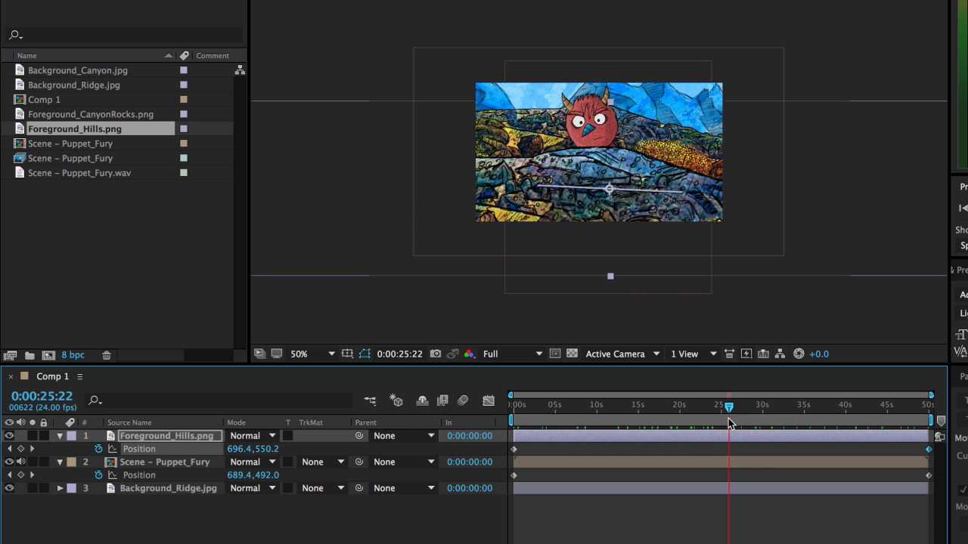
pyautogui.click(648, 175)
pyautogui.moveTo(647, 174); pyautogui.dragTo(646, 217)
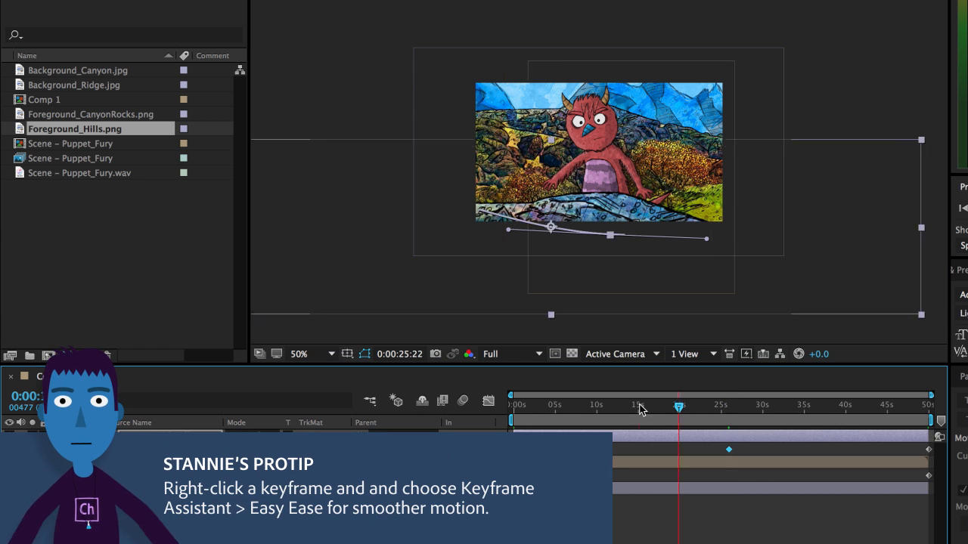
# - At 0:00:00:00, shift Background_Ridge.jpg left behind the puppet and reduce its Scale to 84%
pyautogui.press('Home')
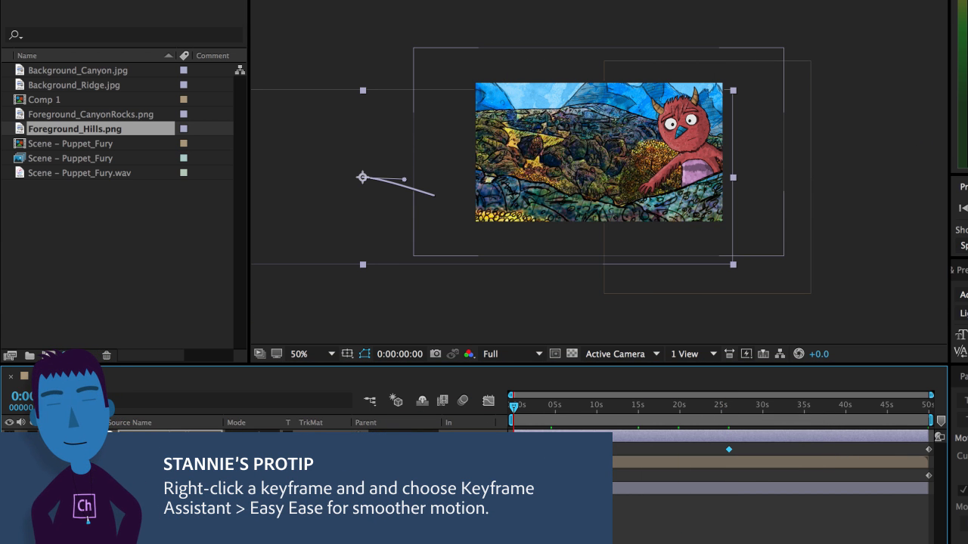
pyautogui.click(651, 110)
pyautogui.moveTo(650, 110); pyautogui.dragTo(602, 117)
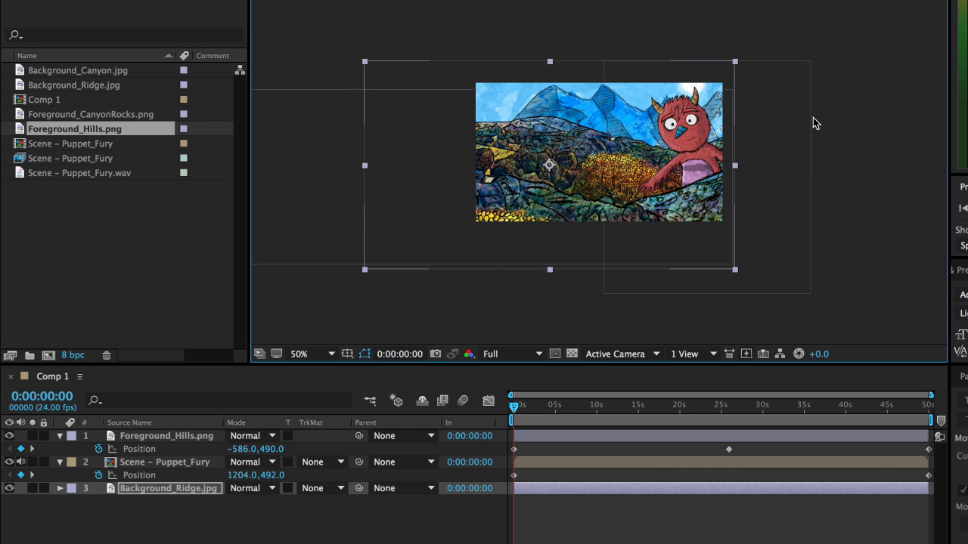
pyautogui.click(211, 492)
pyautogui.press('s')
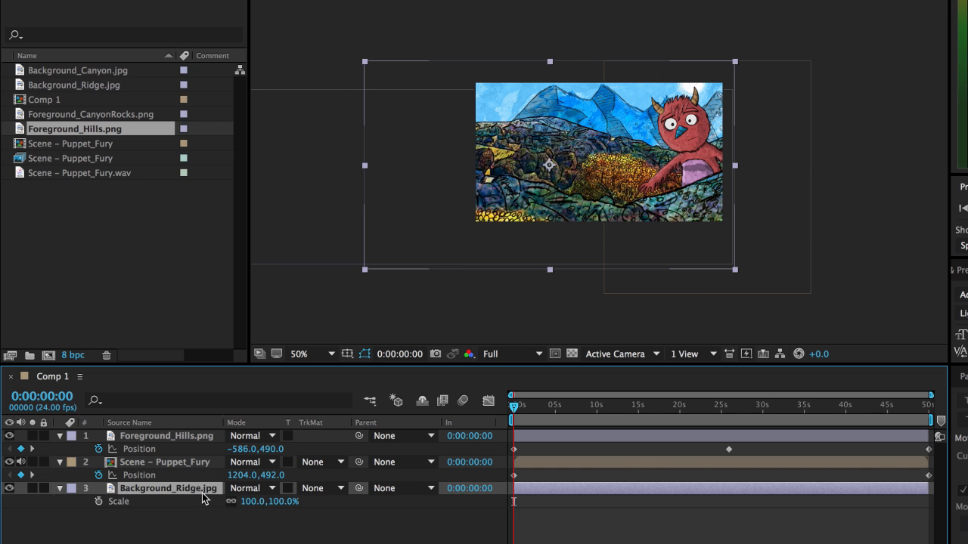
pyautogui.moveTo(274, 502); pyautogui.dragTo(263, 506)
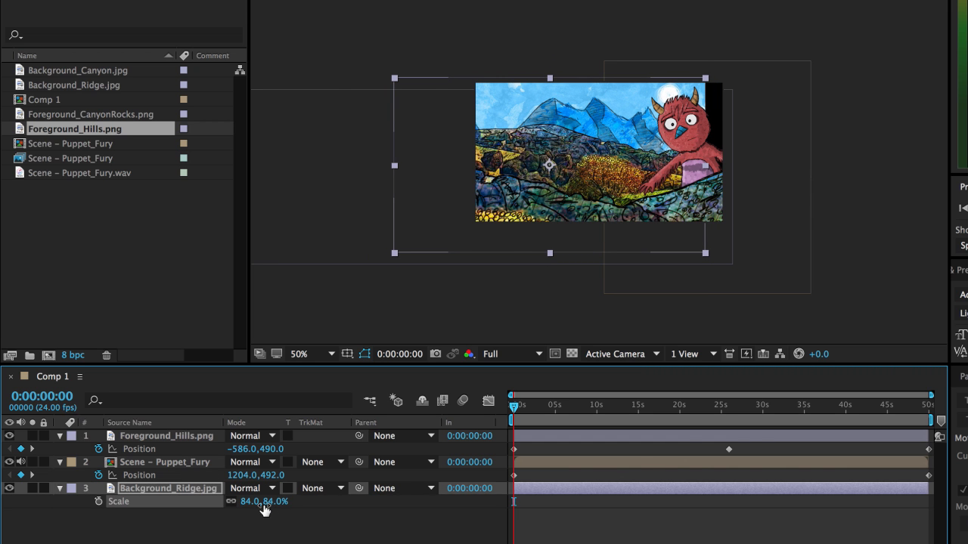
pyautogui.press('s')
pyautogui.press('s')
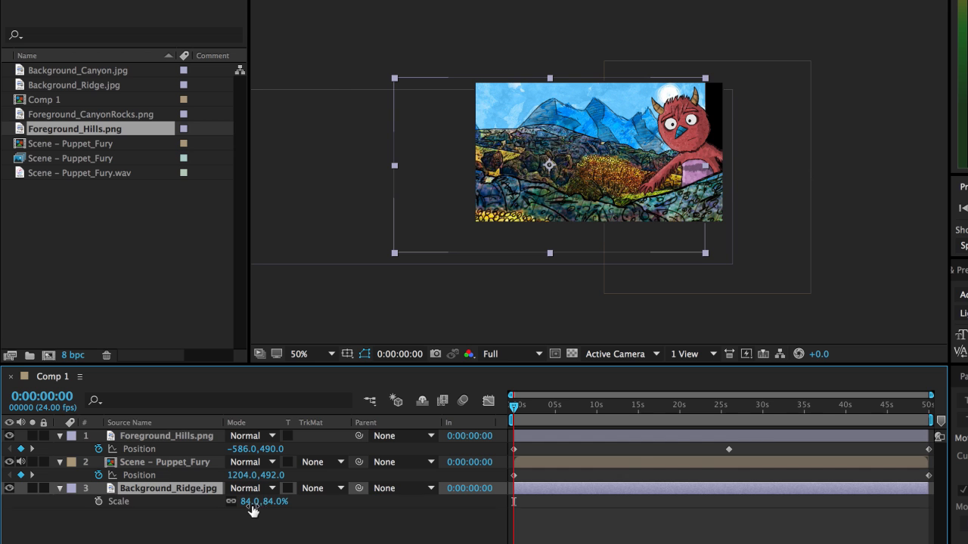
# - Move Background_Ridge.jpg right to about 516, 404 and set its first Position keyframe at 0:00:00:00
pyautogui.click(444, 224)
pyautogui.moveTo(445, 223); pyautogui.dragTo(473, 220)
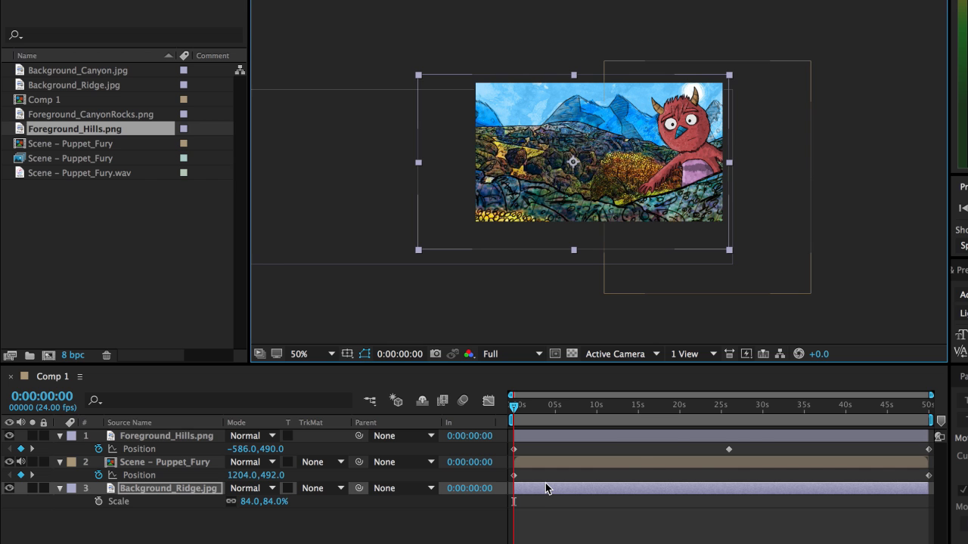
pyautogui.press('p')
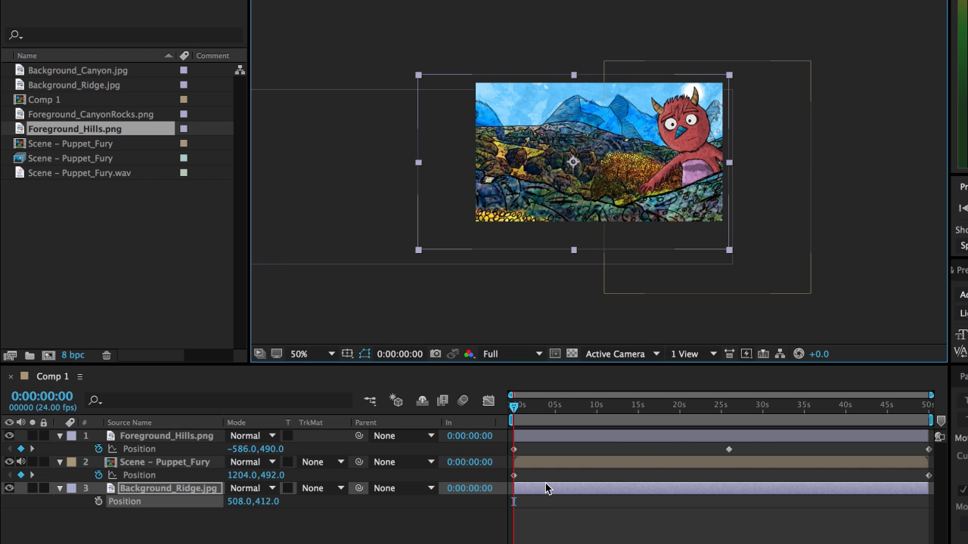
pyautogui.click(98, 502)
pyautogui.moveTo(581, 145); pyautogui.dragTo(584, 143)
# - Add a Position keyframe for Background_Ridge.jpg at 0:00:49:23, moving it right to about 792, 400, and review the motion with the viewer set to Fit
pyautogui.moveTo(602, 407); pyautogui.dragTo(928, 407)
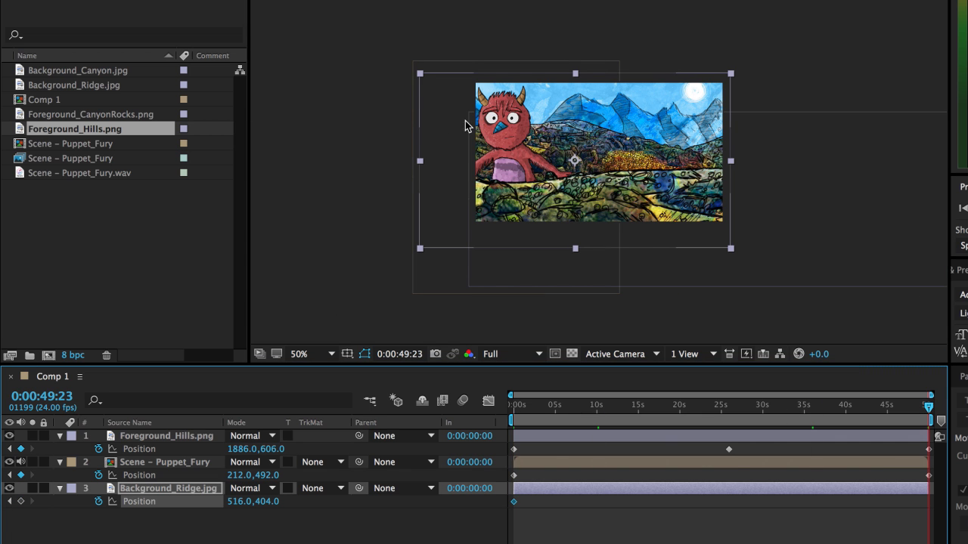
pyautogui.moveTo(447, 123); pyautogui.dragTo(495, 121)
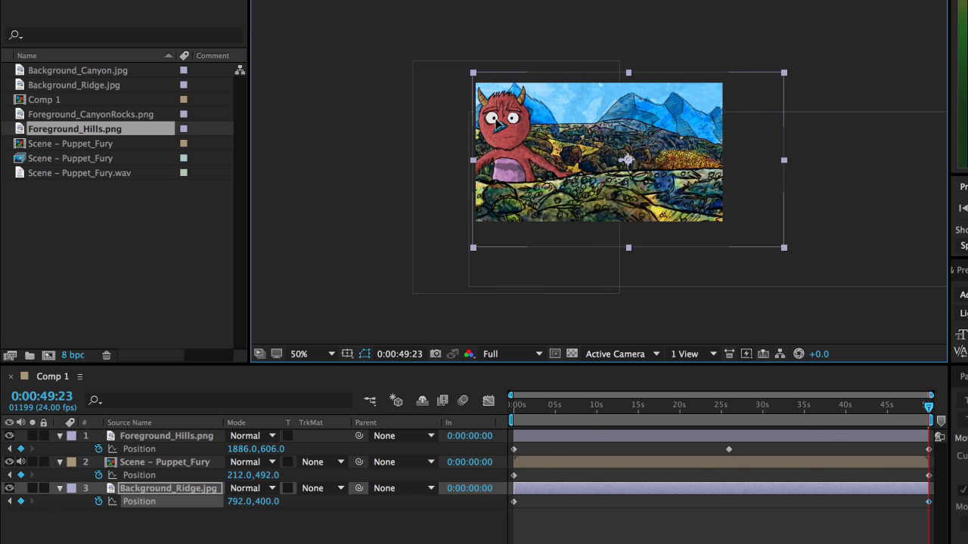
pyautogui.click(331, 353)
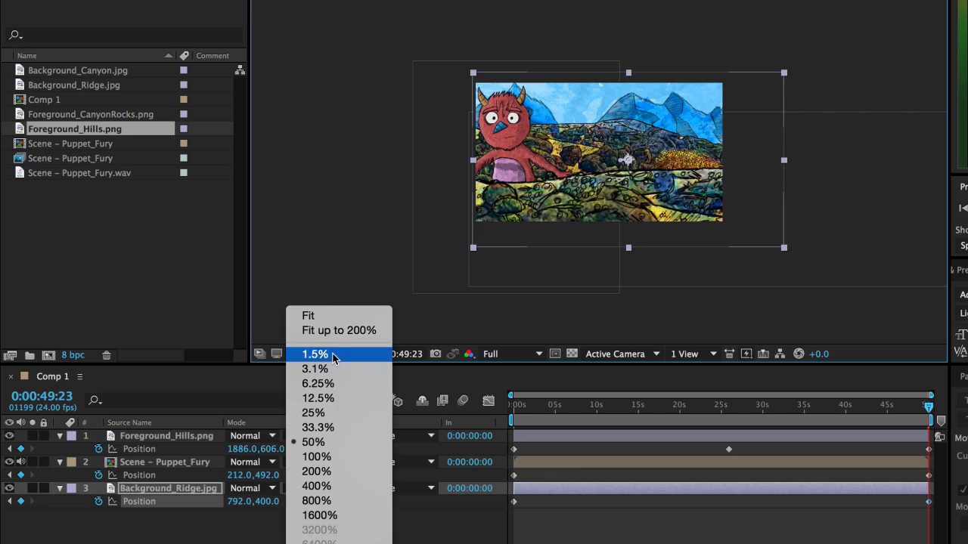
pyautogui.click(338, 316)
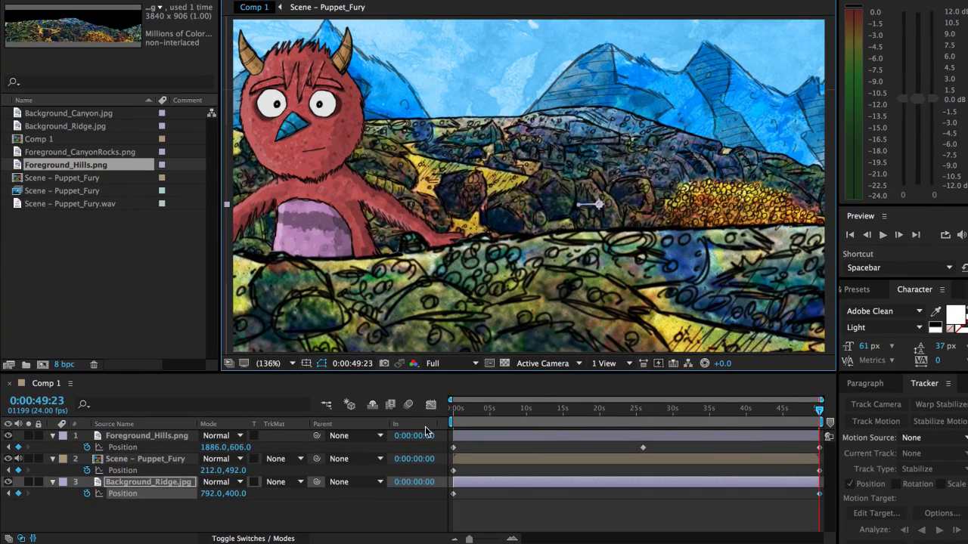
pyautogui.press('Home')
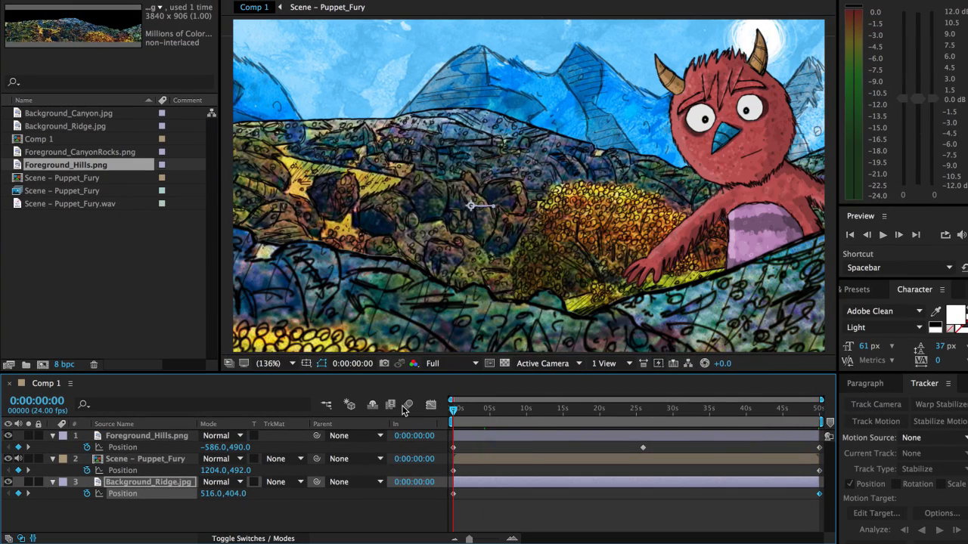
pyautogui.moveTo(455, 409); pyautogui.dragTo(855, 422)
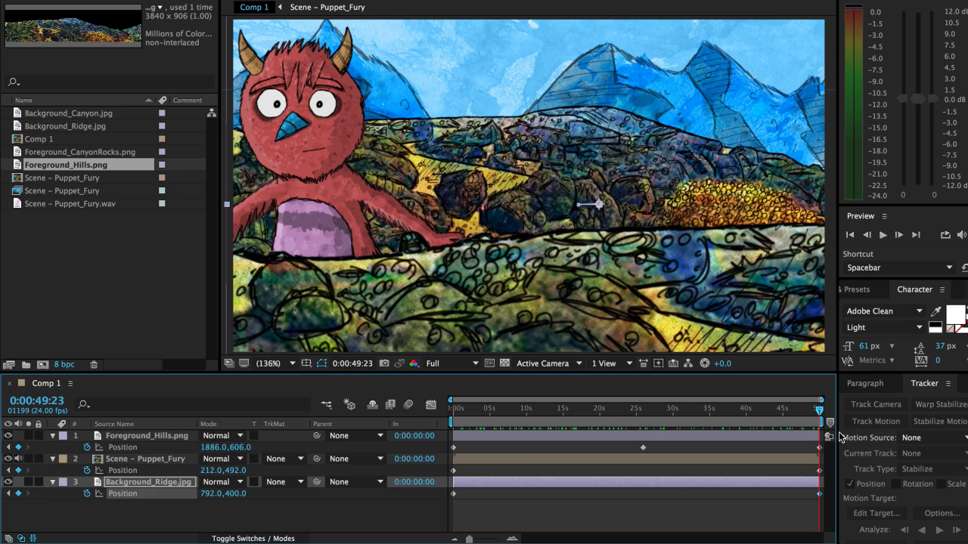
# - Apply a Fast Blur effect to the Foreground_Hills.png layer with Blurriness set to 10
pyautogui.click(153, 437)
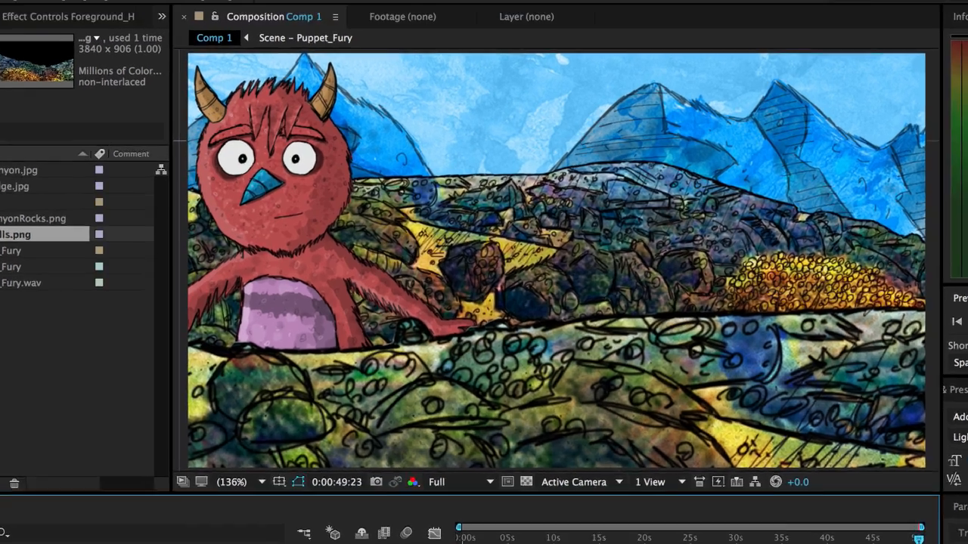
pyautogui.click(168, 6)
pyautogui.moveTo(201, 217)
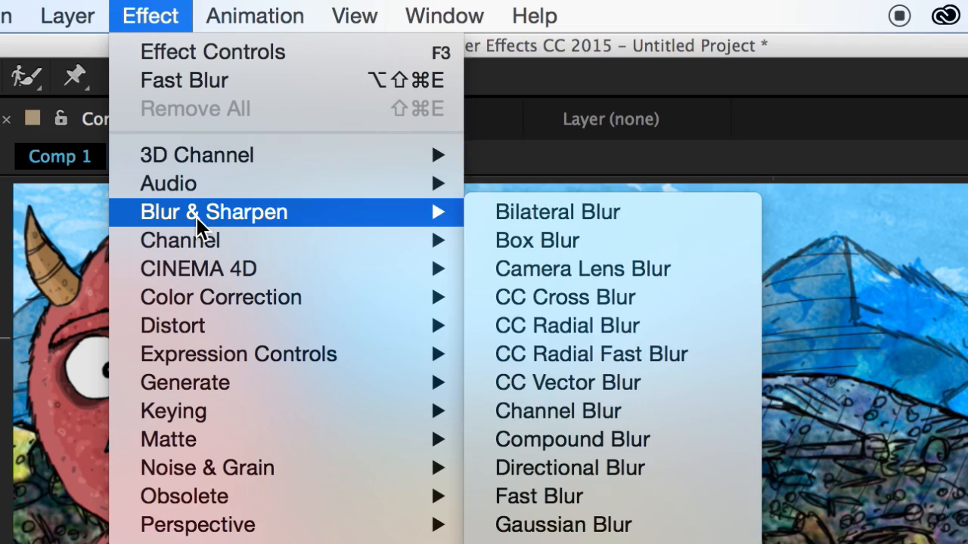
pyautogui.click(595, 500)
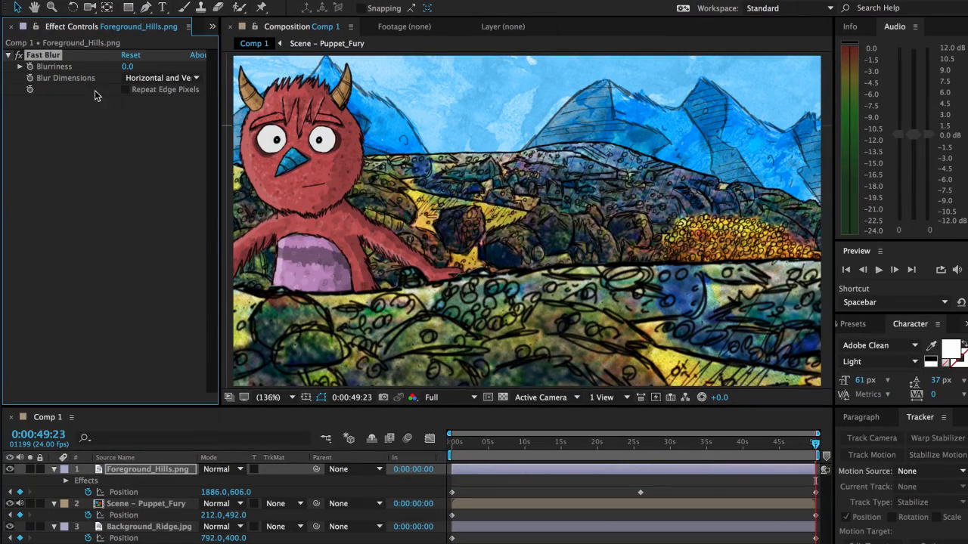
pyautogui.moveTo(128, 67); pyautogui.dragTo(127, 68)
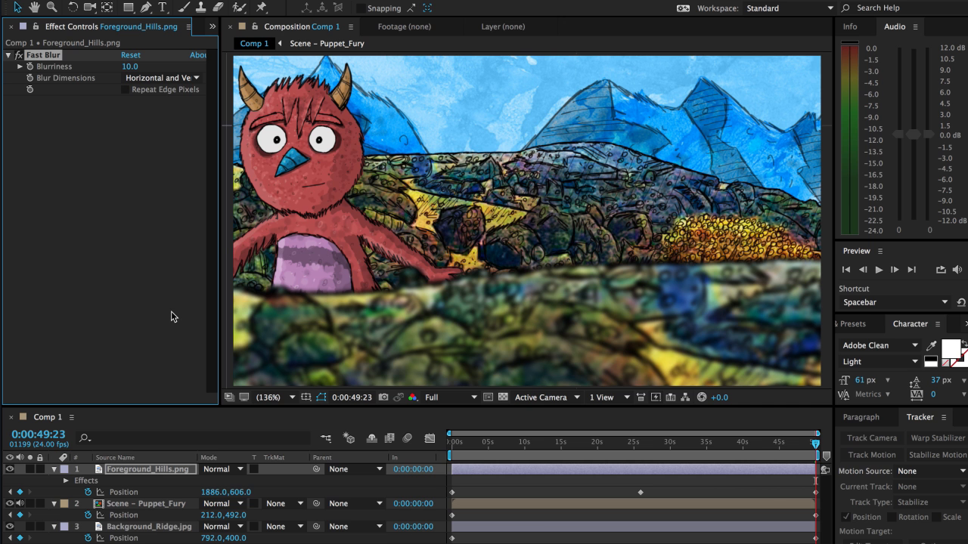
# - Apply Fast Blur to the Background_Ridge.jpg layer with Blurriness 3 and scrub back to the start of the composition
pyautogui.click(168, 527)
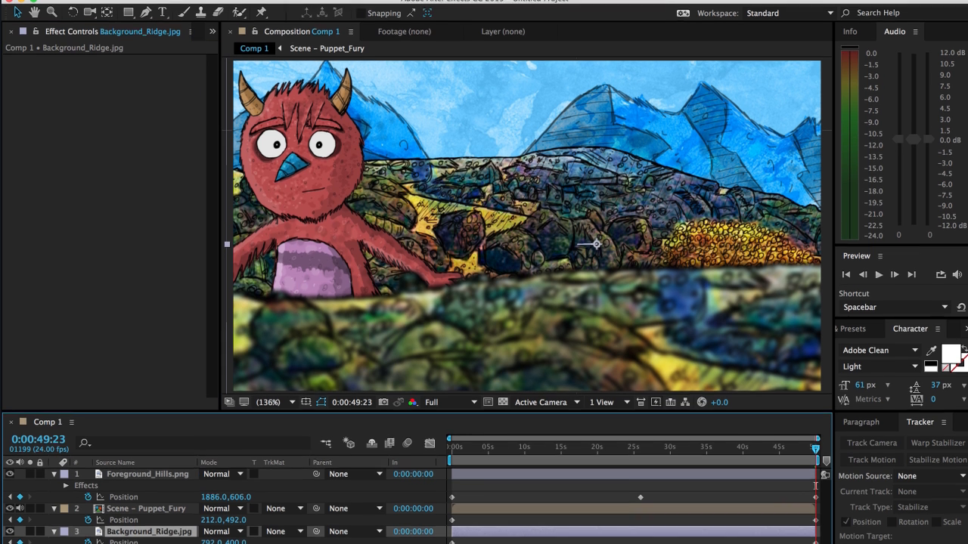
pyautogui.click(295, 5)
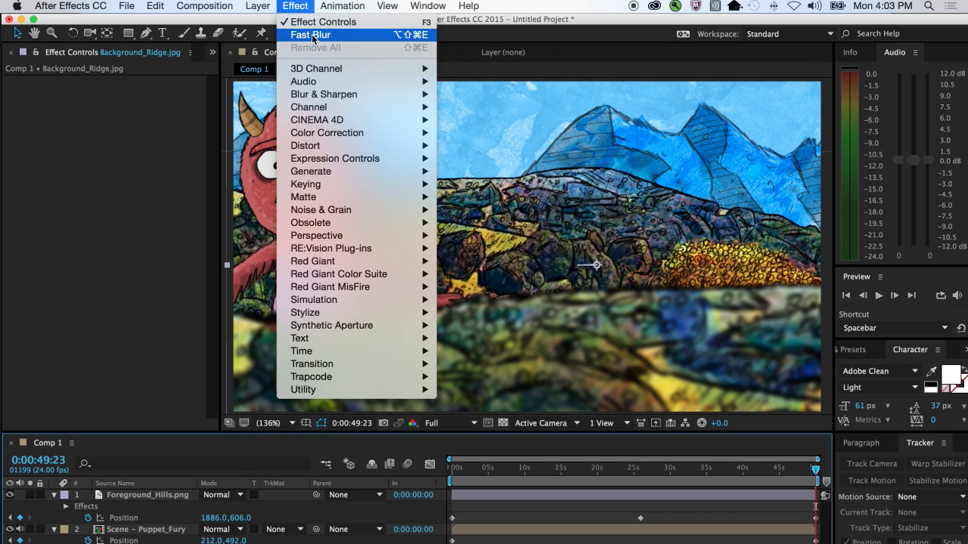
pyautogui.click(313, 35)
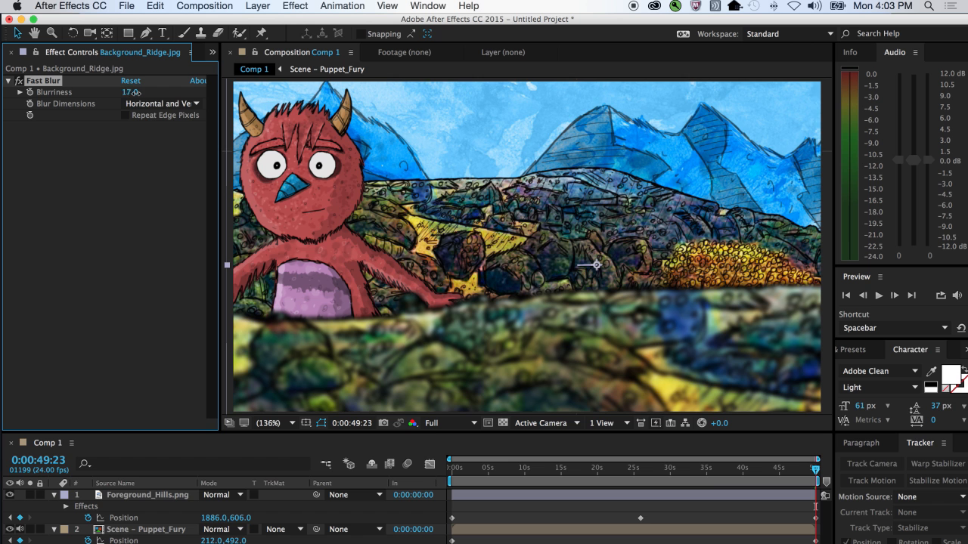
pyautogui.moveTo(134, 93); pyautogui.dragTo(123, 92)
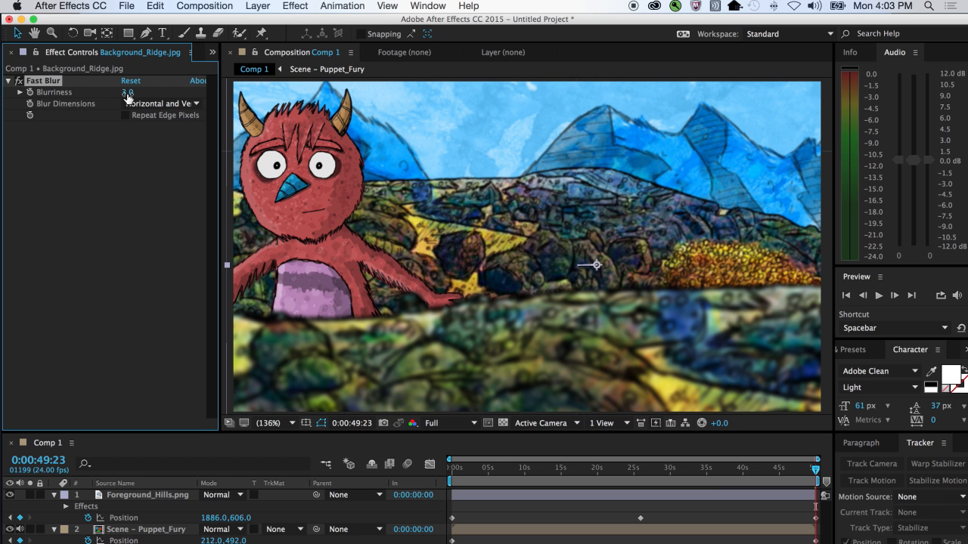
pyautogui.moveTo(472, 477); pyautogui.dragTo(361, 475)
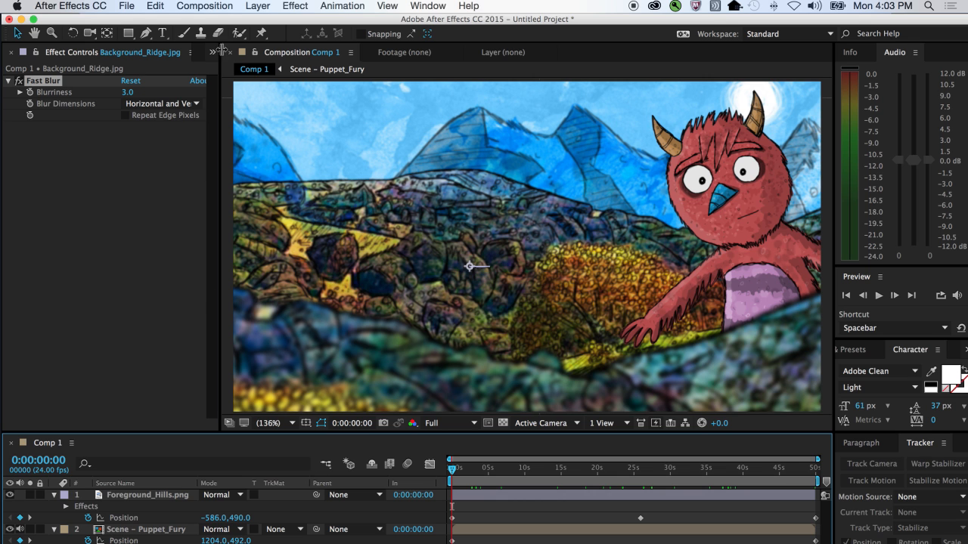
# - Create a second composition at 1280 x 720 px, 24 fps and 0:00:50:00 long
pyautogui.click(187, 195)
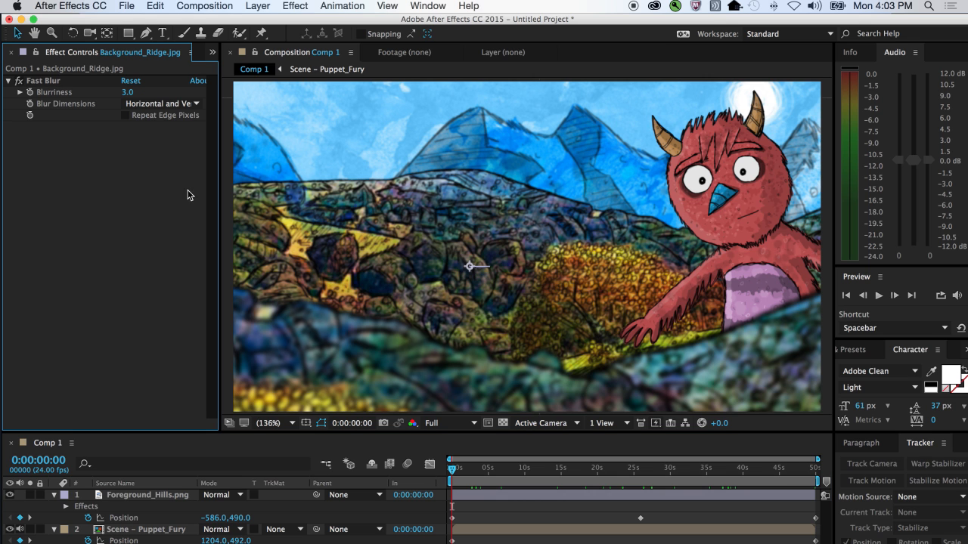
pyautogui.click(213, 52)
pyautogui.click(218, 70)
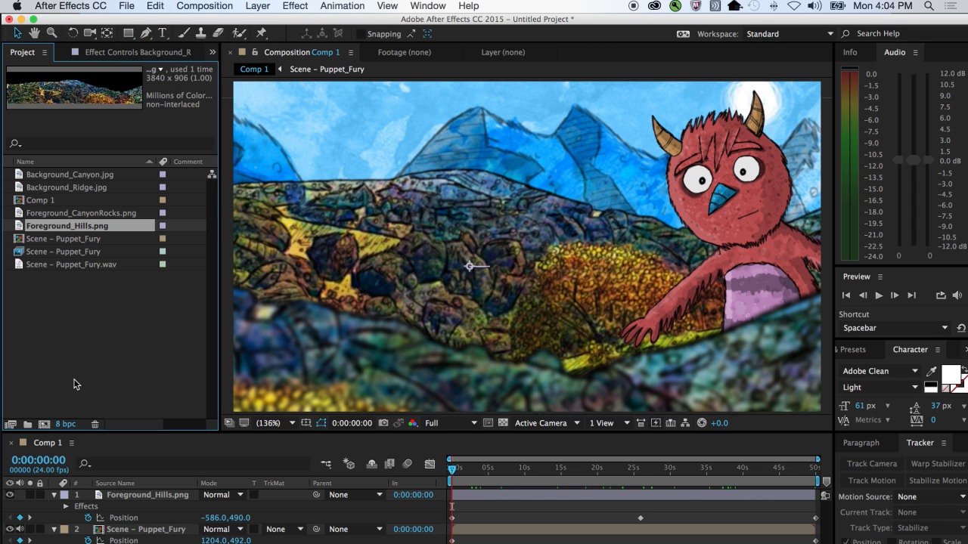
pyautogui.click(211, 4)
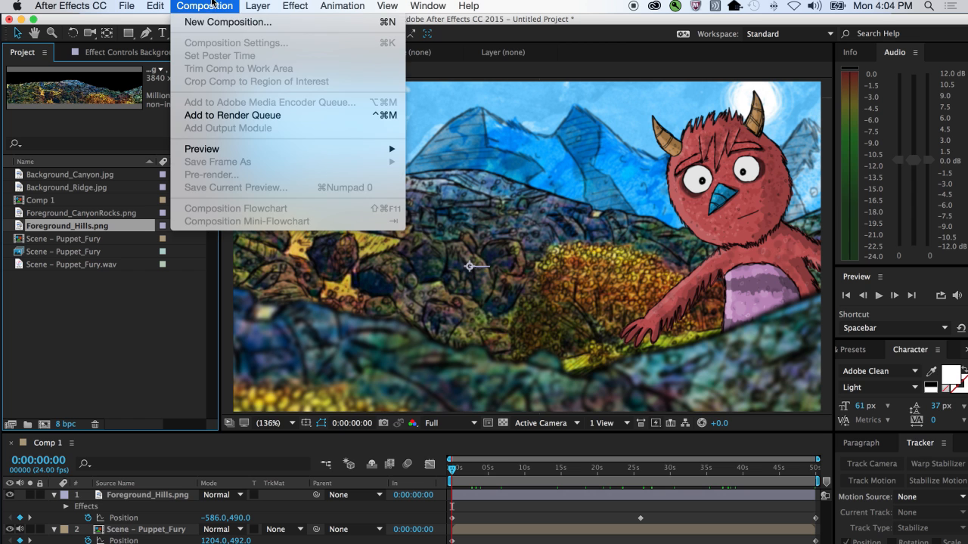
pyautogui.click(213, 22)
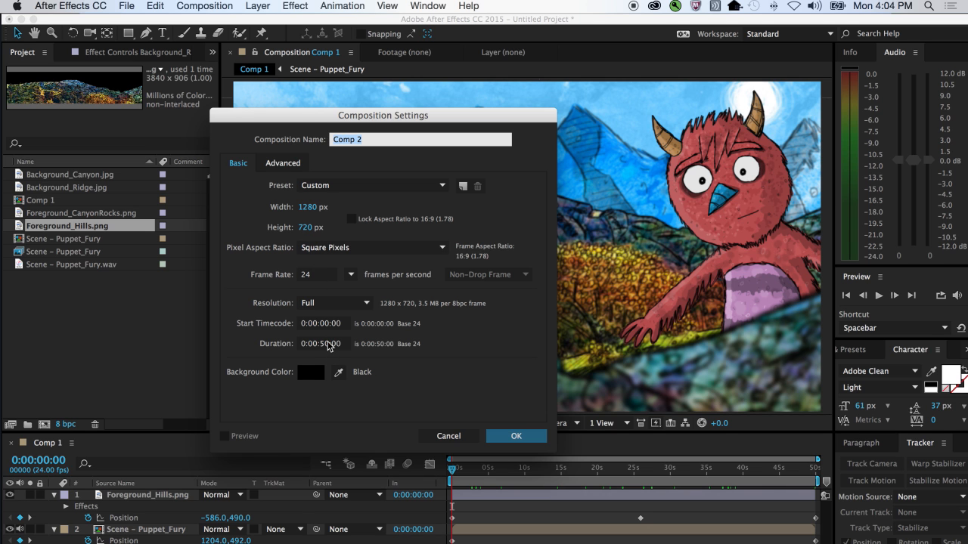
pyautogui.click(517, 436)
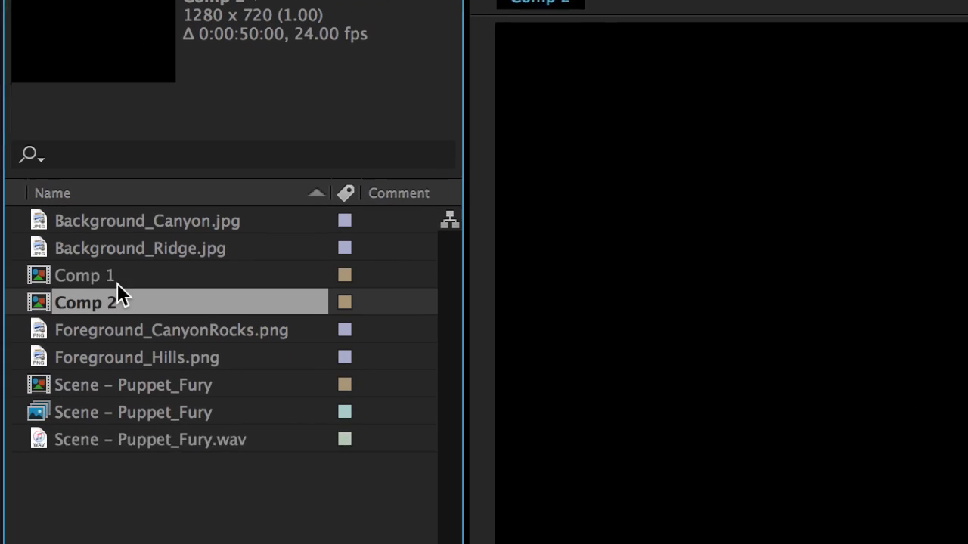
# - Nest Comp 1 as a layer in Comp 2 and scrub through it, returning to the start
pyautogui.click(52, 201)
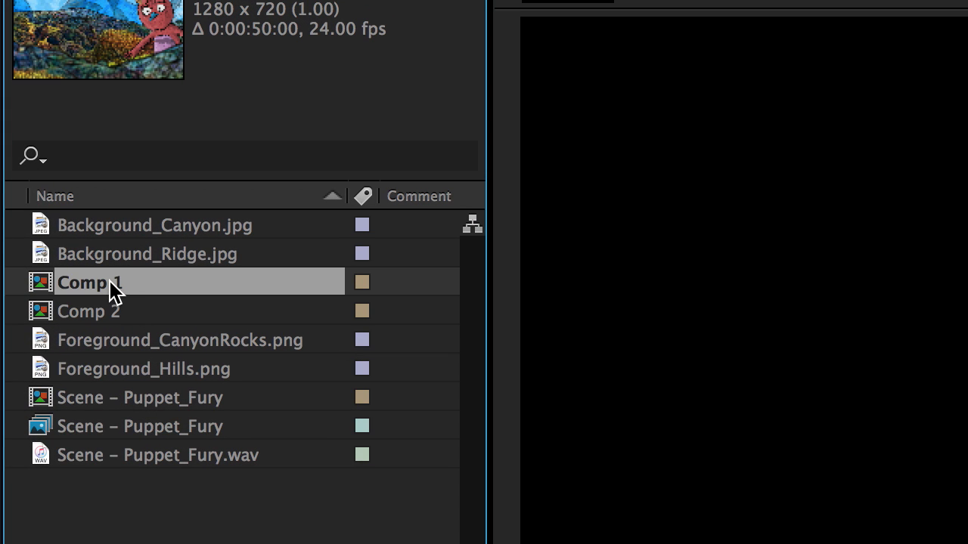
pyautogui.moveTo(108, 292); pyautogui.dragTo(104, 307)
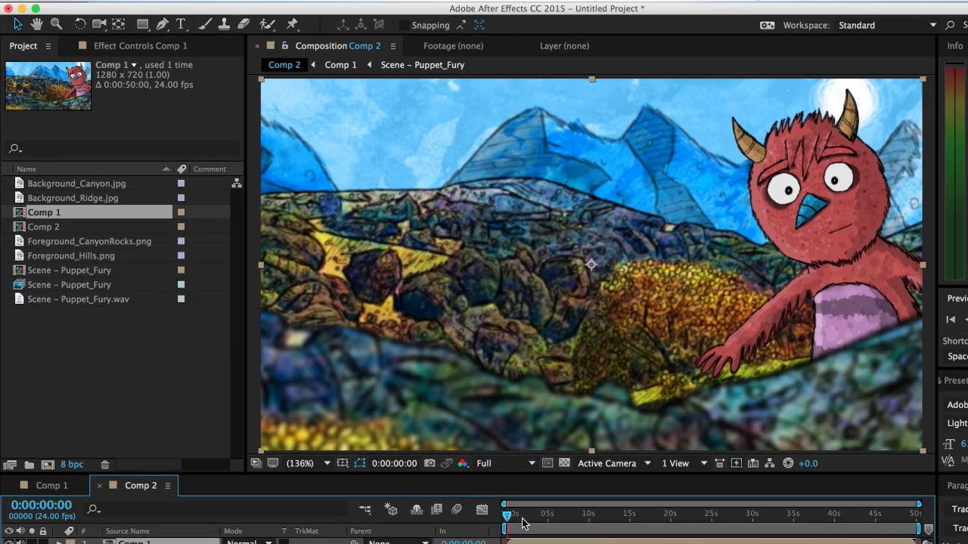
pyautogui.moveTo(479, 484); pyautogui.dragTo(586, 489)
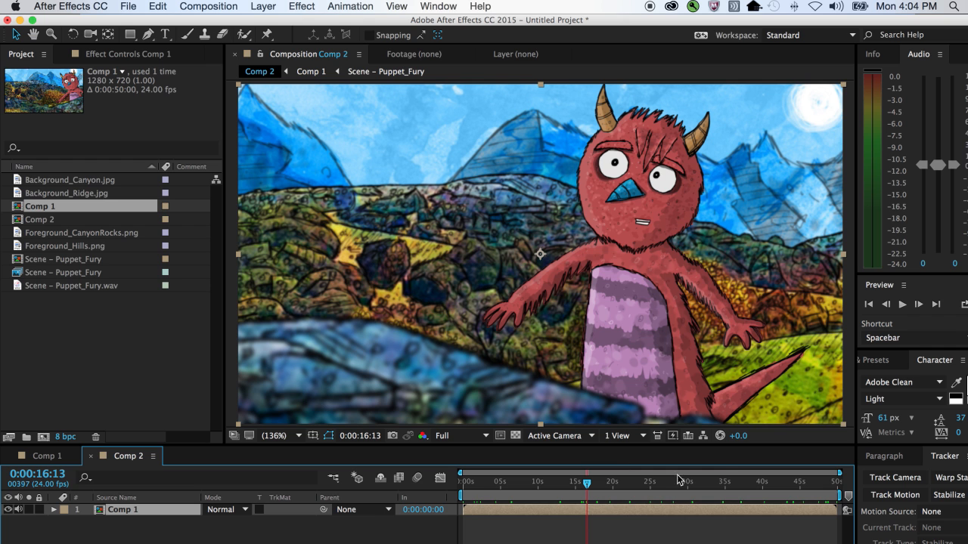
pyautogui.moveTo(588, 484); pyautogui.dragTo(425, 529)
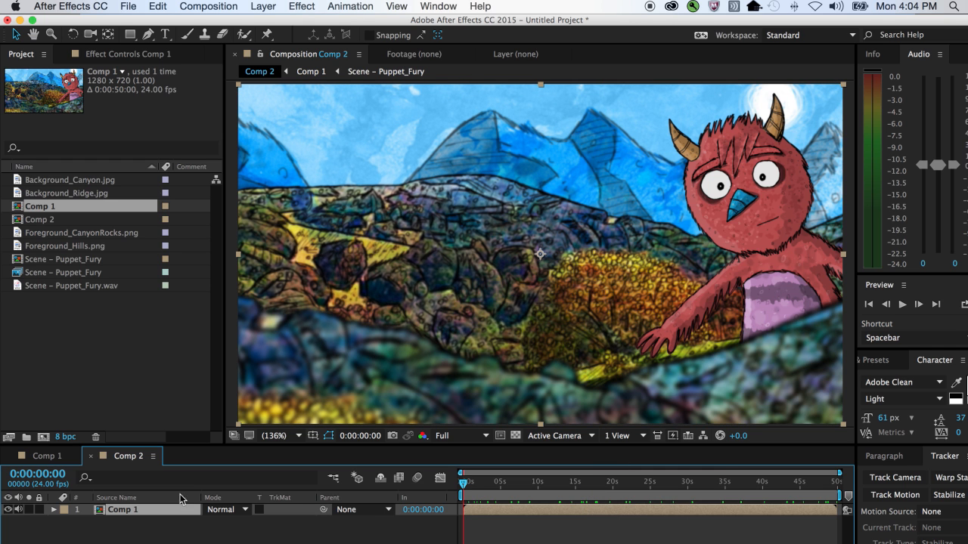
# - Duplicate the Comp 1 layer, scale the upper copy to 221%, and reposition it to frame the puppet's face in close-up
pyautogui.click(160, 5)
pyautogui.click(214, 173)
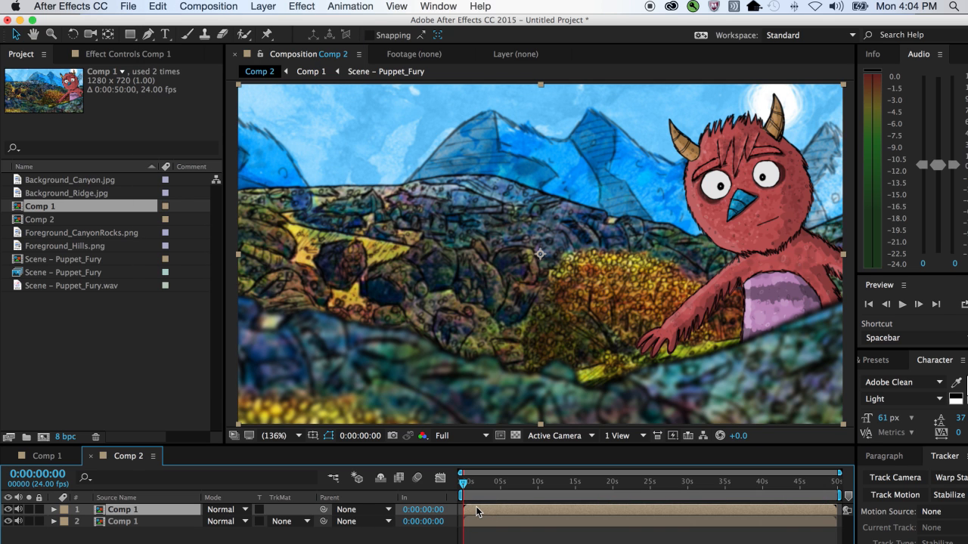
pyautogui.press('s')
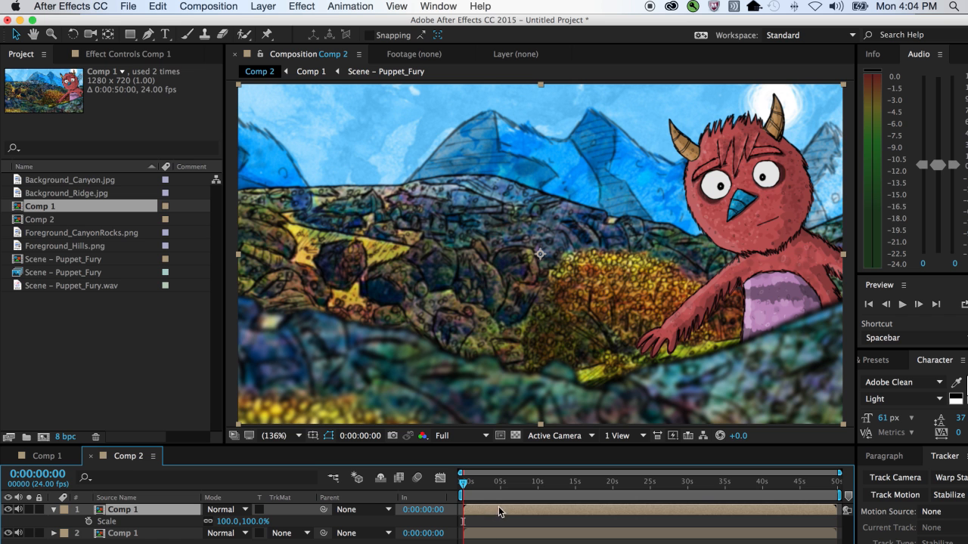
pyautogui.moveTo(256, 521); pyautogui.dragTo(286, 326)
pyautogui.moveTo(616, 260); pyautogui.dragTo(632, 293)
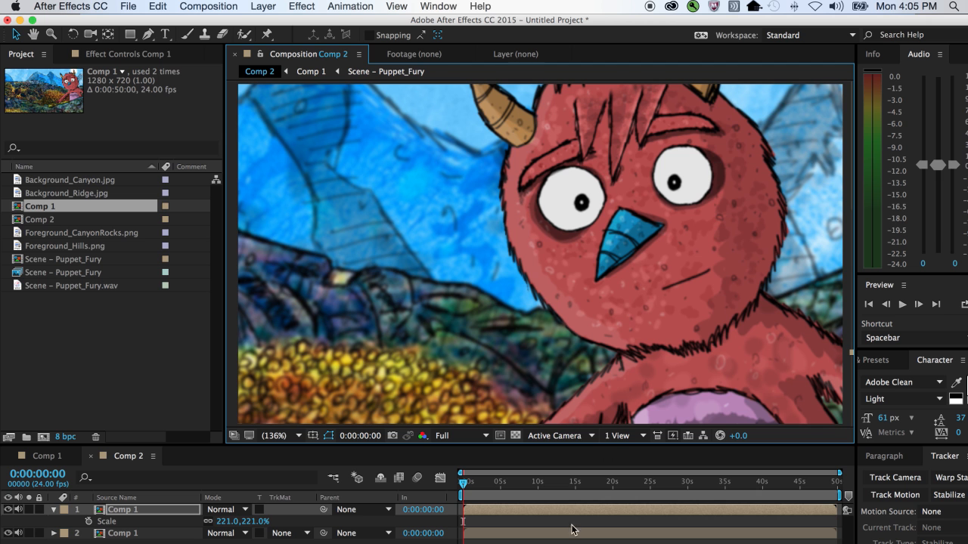
pyautogui.click(491, 518)
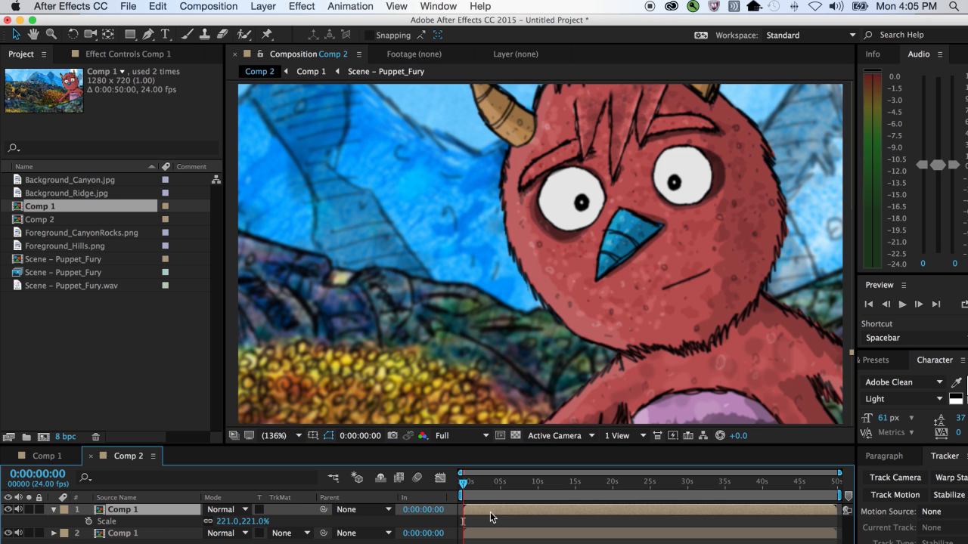
# - Duplicate the 221% close-up Comp 1 layer twice to make three close-up copies in Comp 2
pyautogui.click(168, 5)
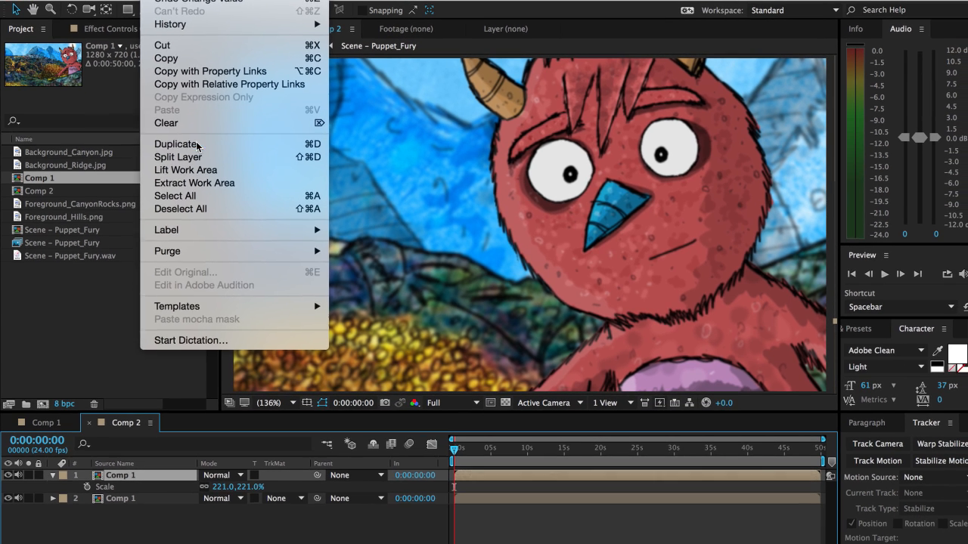
pyautogui.click(184, 230)
pyautogui.click(169, 2)
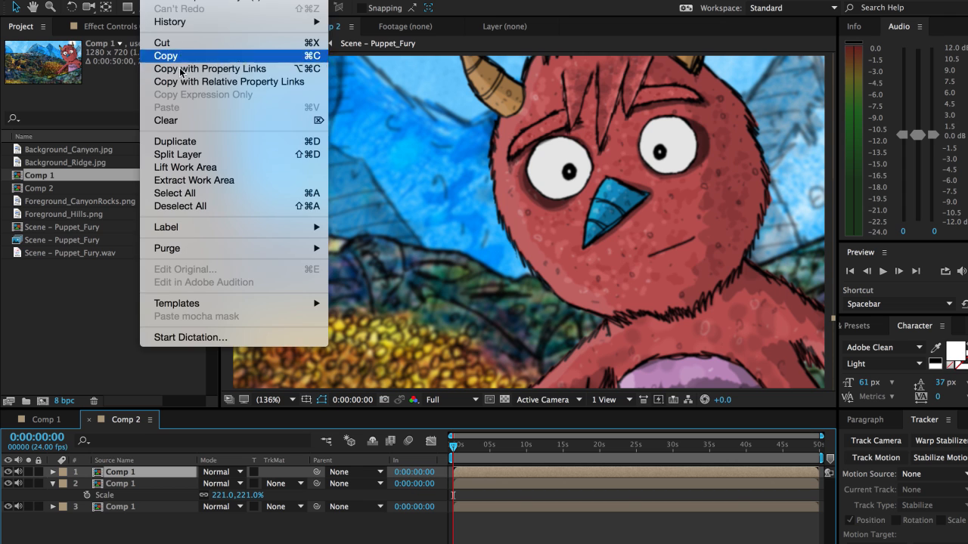
pyautogui.click(201, 141)
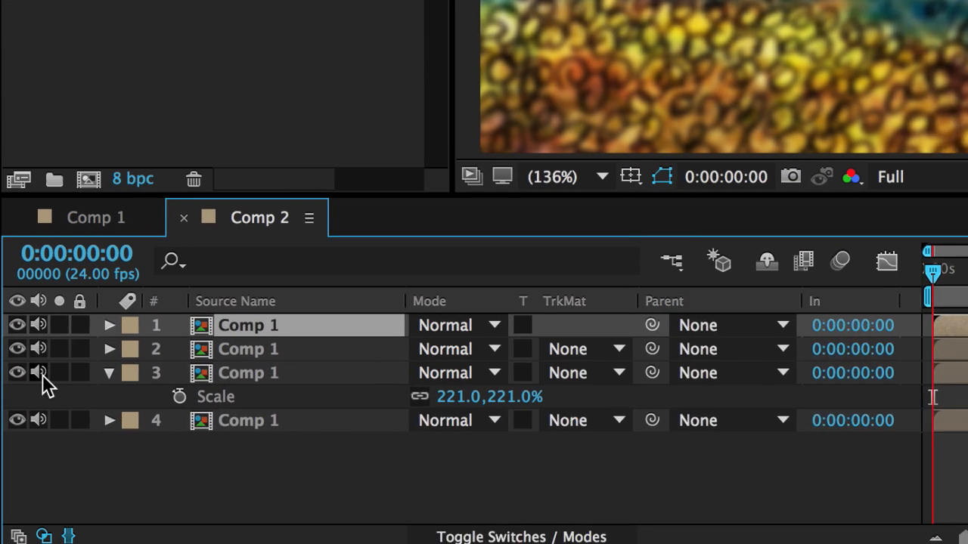
# - Mute the audio of the three close-up Comp 1 layers and select the full-shot layer beneath them
pyautogui.click(19, 495)
pyautogui.moveTo(43, 326); pyautogui.dragTo(43, 309)
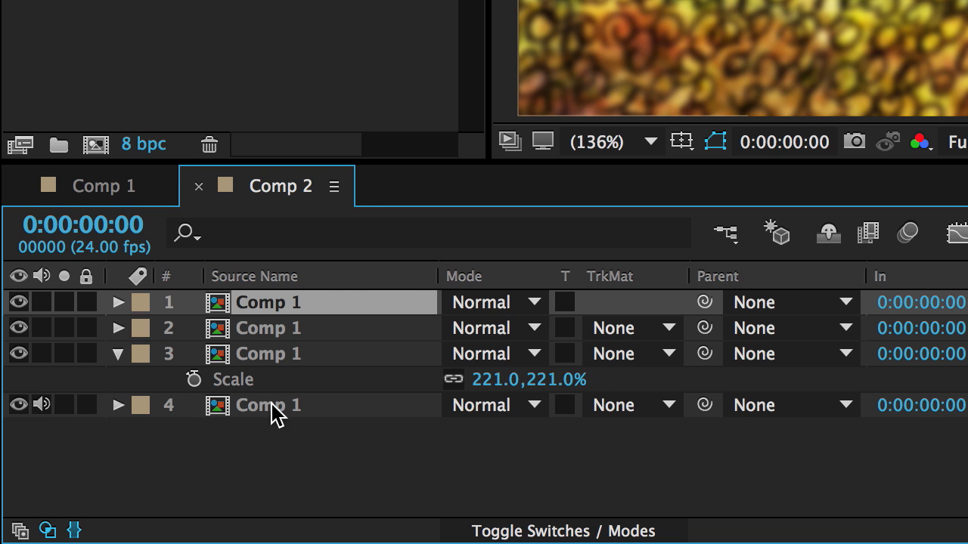
pyautogui.hotkey('ctrl', 'Down')
pyautogui.hotkey('ctrl', 'Down')
pyautogui.hotkey('ctrl', 'Down')
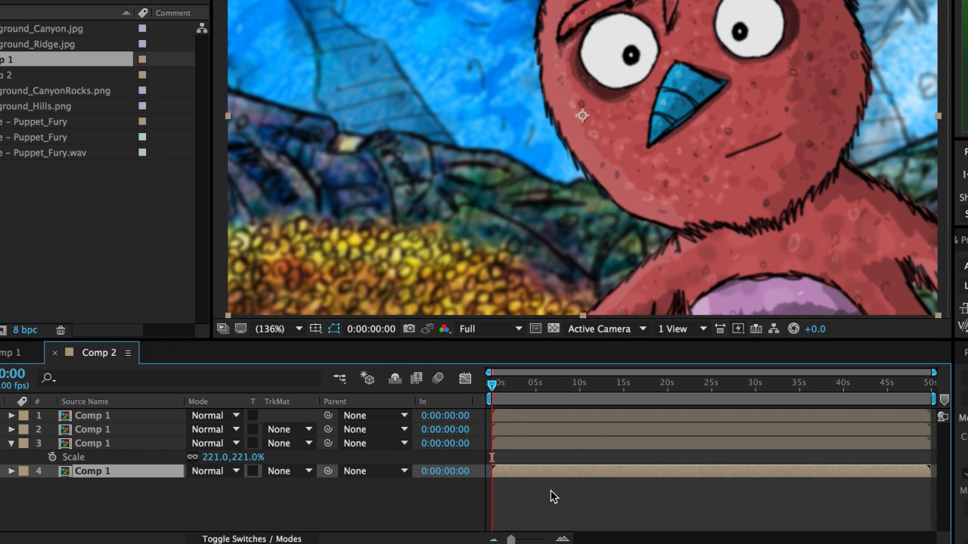
# - Trim the lowest close-up layer to run from 0:00:06:03 to about 11 seconds
pyautogui.click(573, 444)
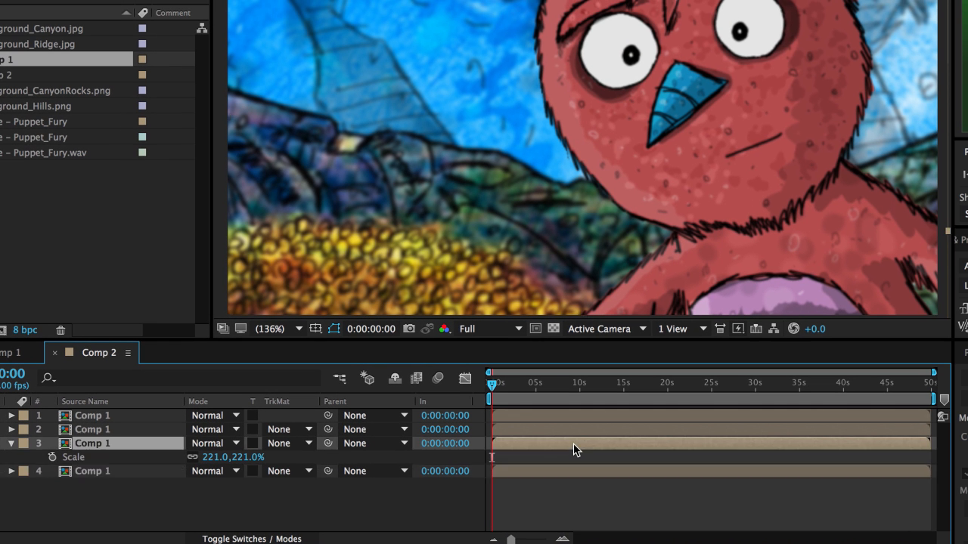
pyautogui.click(537, 399)
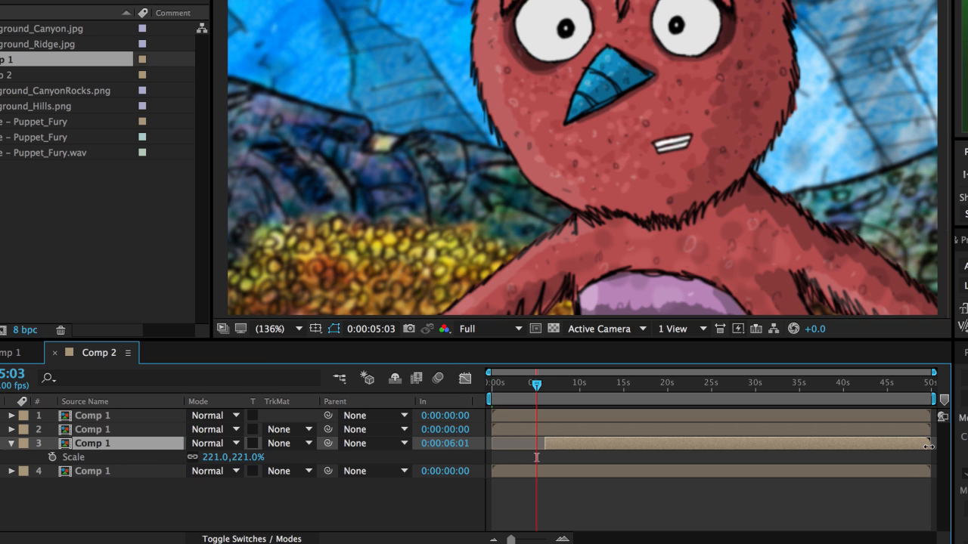
pyautogui.moveTo(929, 447); pyautogui.dragTo(594, 445)
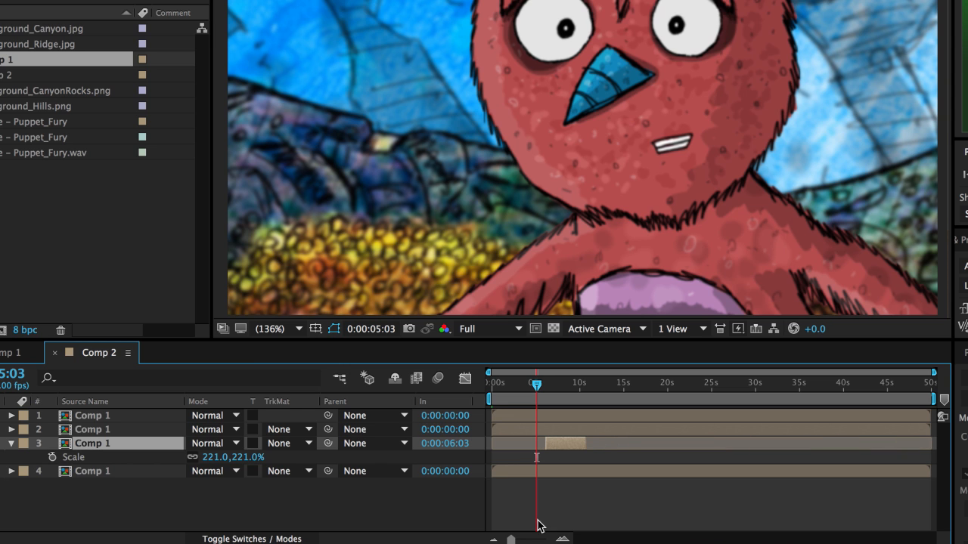
pyautogui.moveTo(511, 540); pyautogui.dragTo(482, 542)
# - Trim the middle close-up to run from 0:00:19:17 to about 25 seconds, and the top one from 0:00:34:23 to about 40 seconds
pyautogui.moveTo(493, 429); pyautogui.dragTo(647, 432)
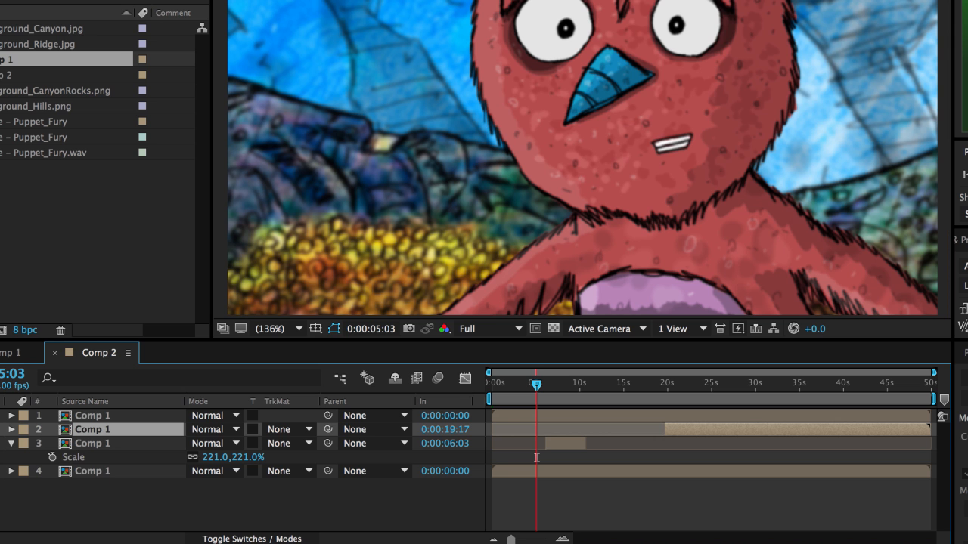
pyautogui.moveTo(894, 429); pyautogui.dragTo(714, 433)
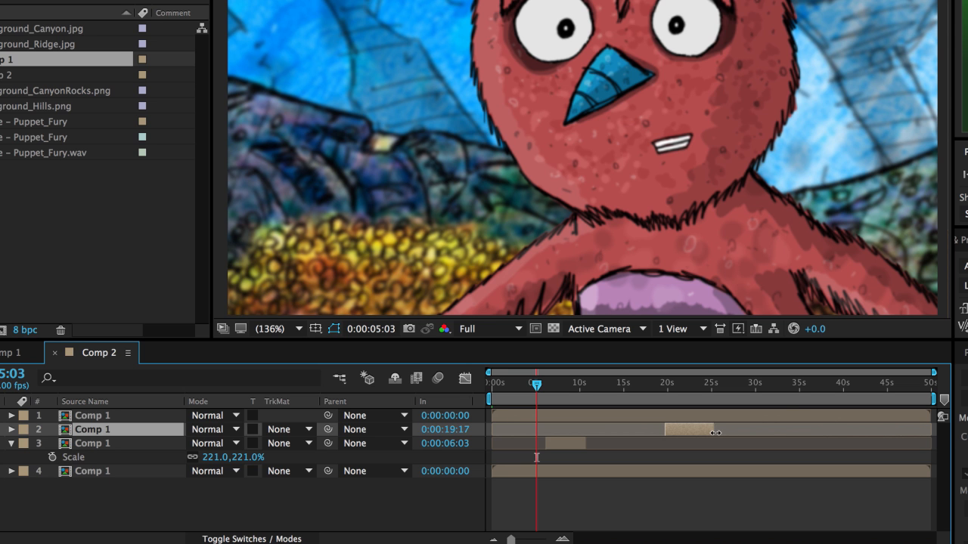
pyautogui.click(798, 386)
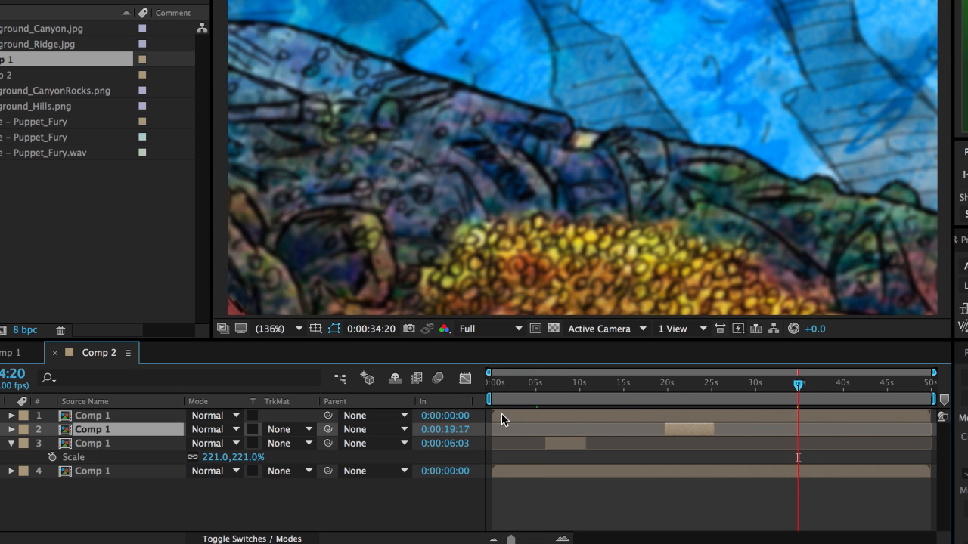
pyautogui.moveTo(493, 415); pyautogui.dragTo(803, 416)
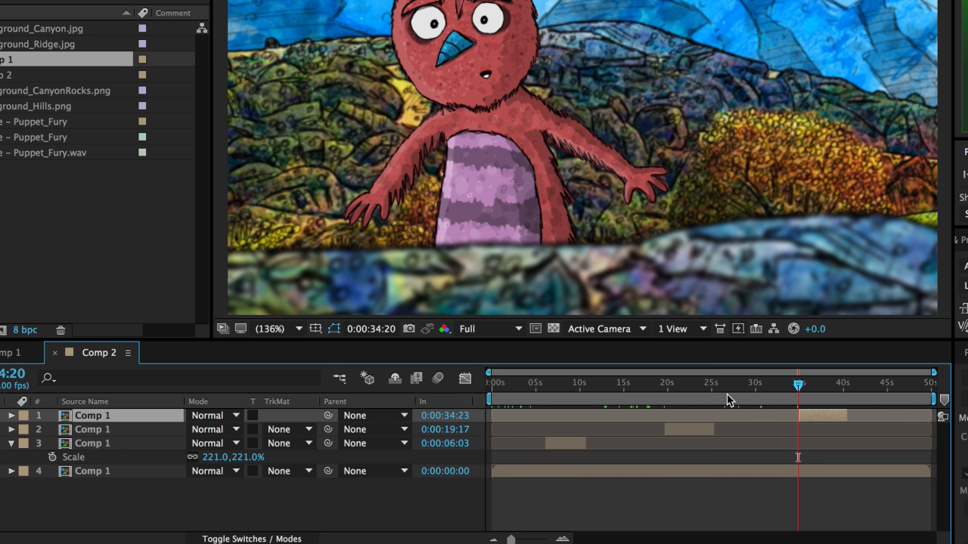
# - Reposition the middle close-up layer at 0:00:21:02 so the puppet's whole face is in frame
pyautogui.moveTo(722, 384); pyautogui.dragTo(611, 439)
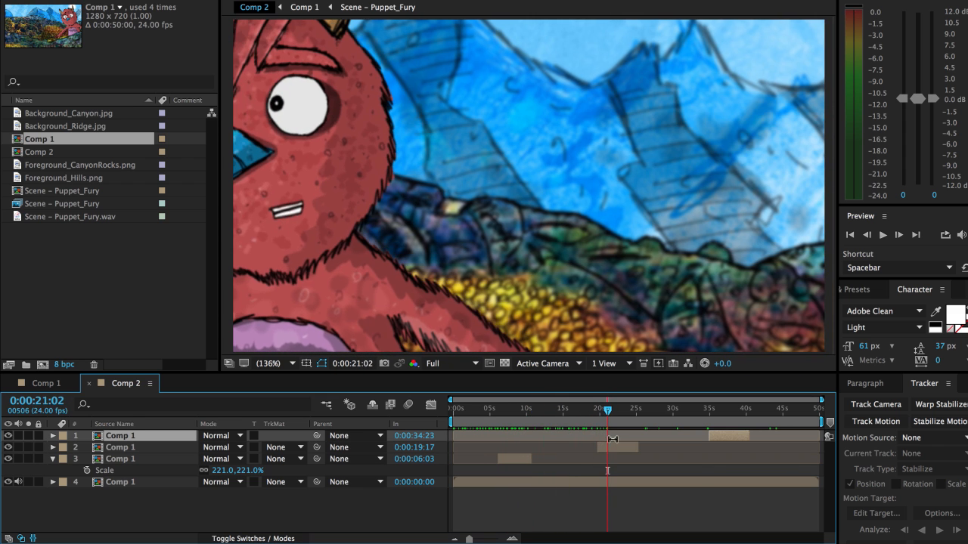
pyautogui.click(632, 451)
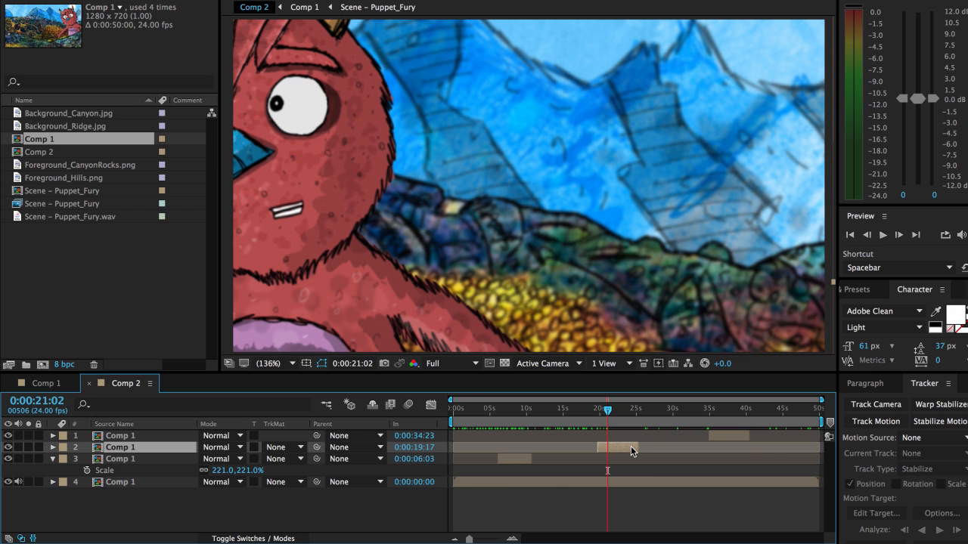
pyautogui.moveTo(422, 275); pyautogui.dragTo(700, 340)
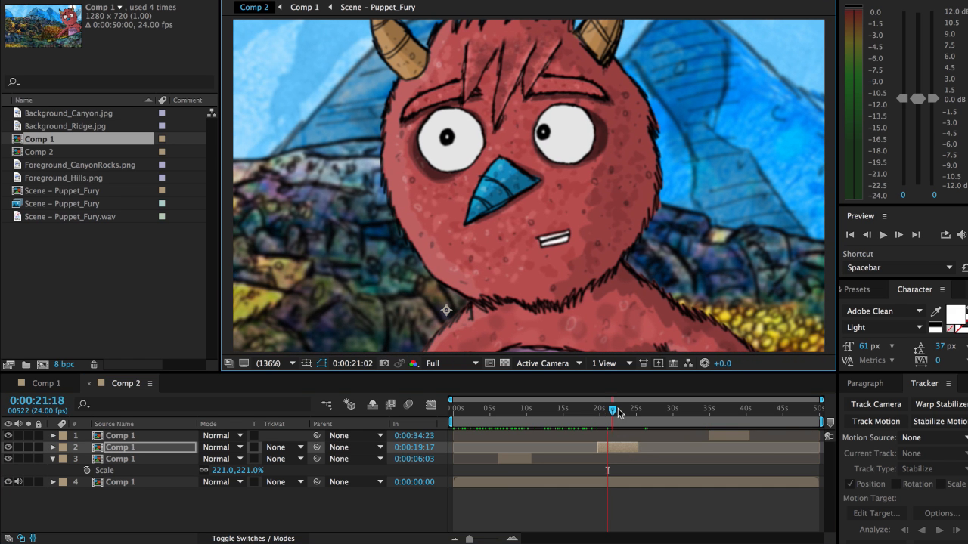
# - Reposition the top close-up layer at 0:00:38:00 so the puppet's whole face is in frame
pyautogui.moveTo(618, 412); pyautogui.dragTo(731, 412)
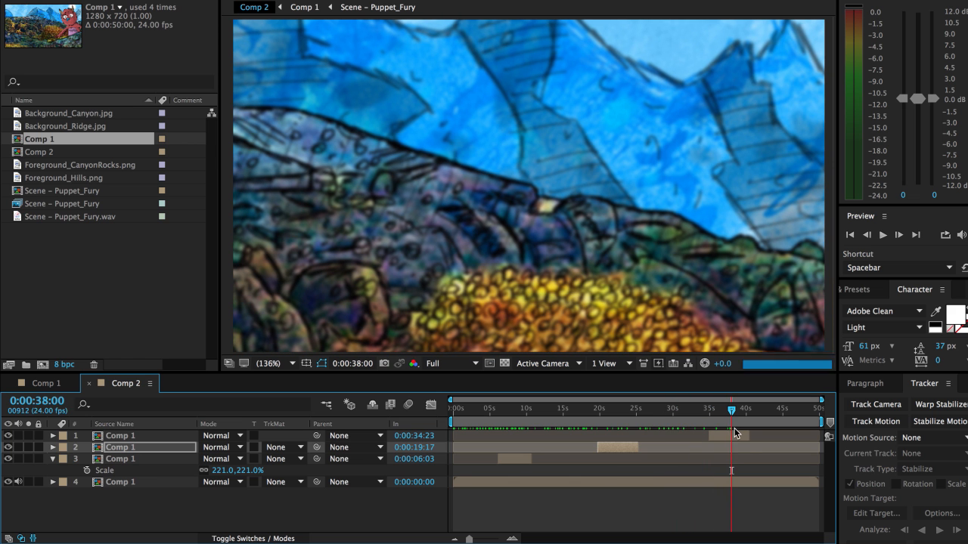
pyautogui.click(735, 435)
pyautogui.moveTo(424, 240); pyautogui.dragTo(752, 201)
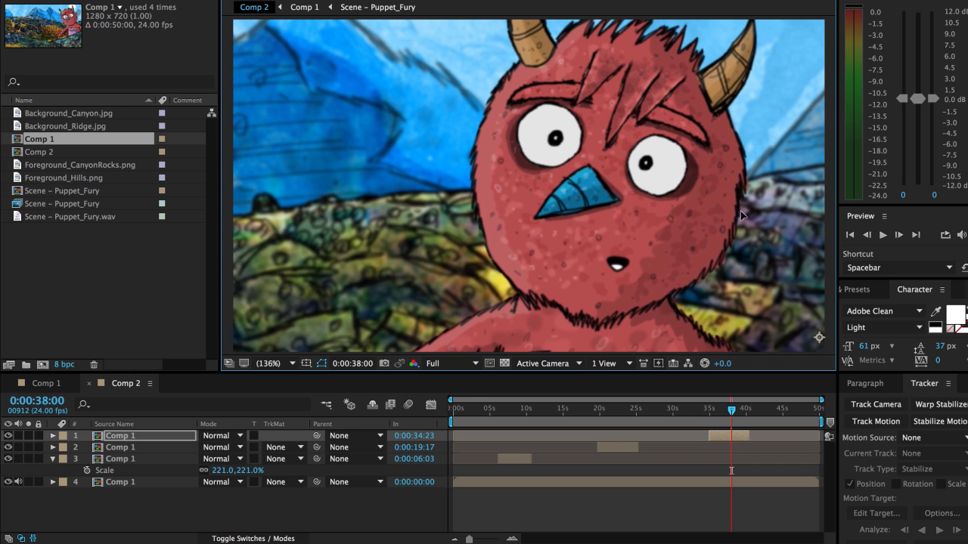
# - Return to the start of the composition and add a 1280 x 720 px orange solid as the top layer
pyautogui.moveTo(731, 409); pyautogui.dragTo(438, 433)
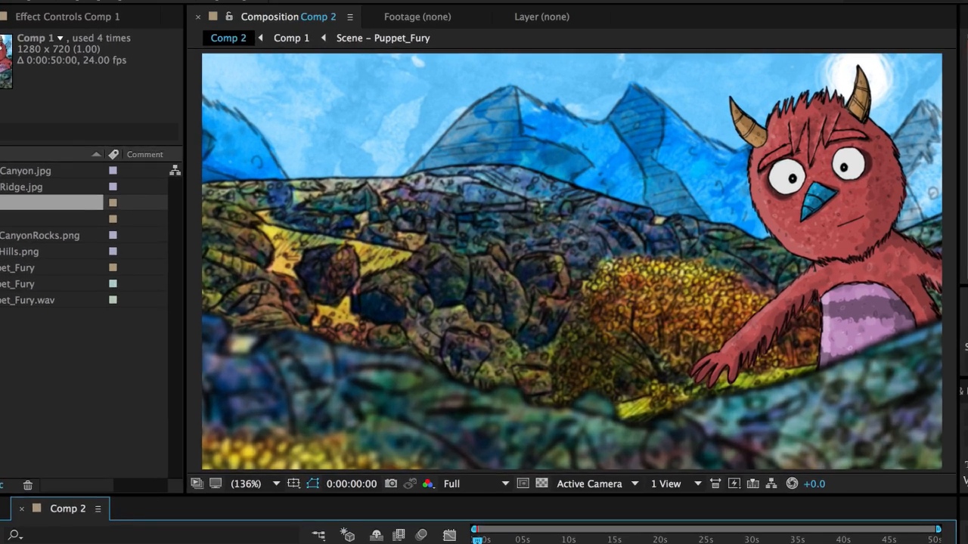
pyautogui.click(260, 0)
pyautogui.moveTo(272, 0)
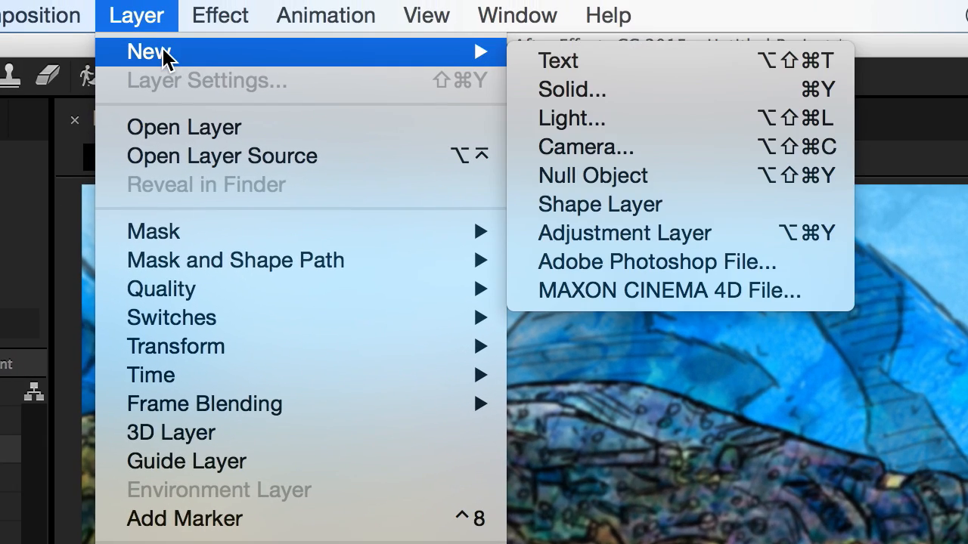
pyautogui.click(611, 97)
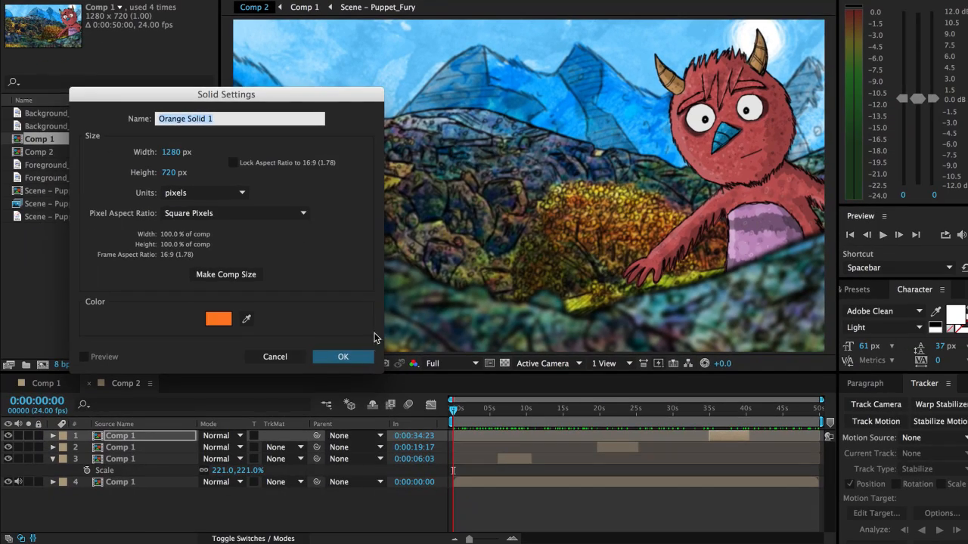
pyautogui.click(341, 433)
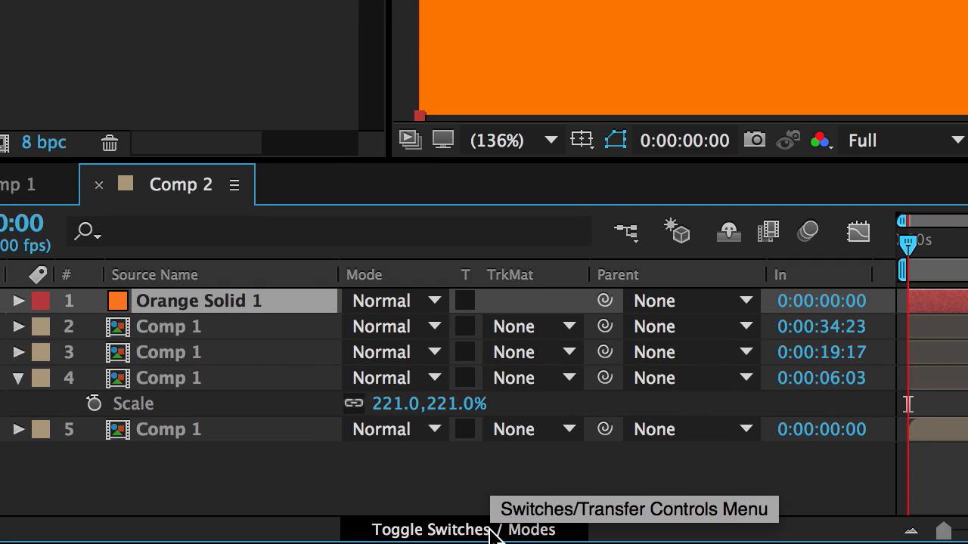
# - Set the orange solid's blending mode to Overlay
pyautogui.click(495, 531)
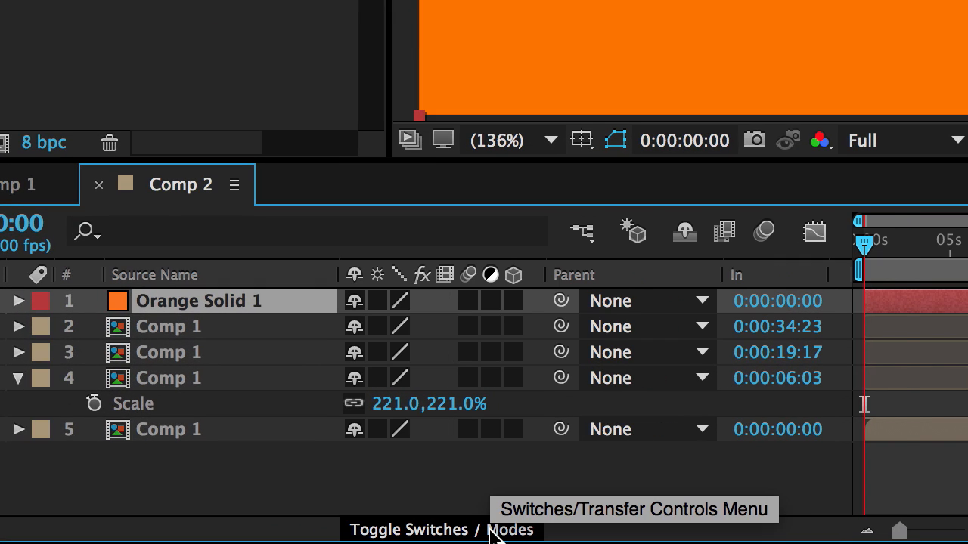
pyautogui.click(495, 531)
pyautogui.click(409, 303)
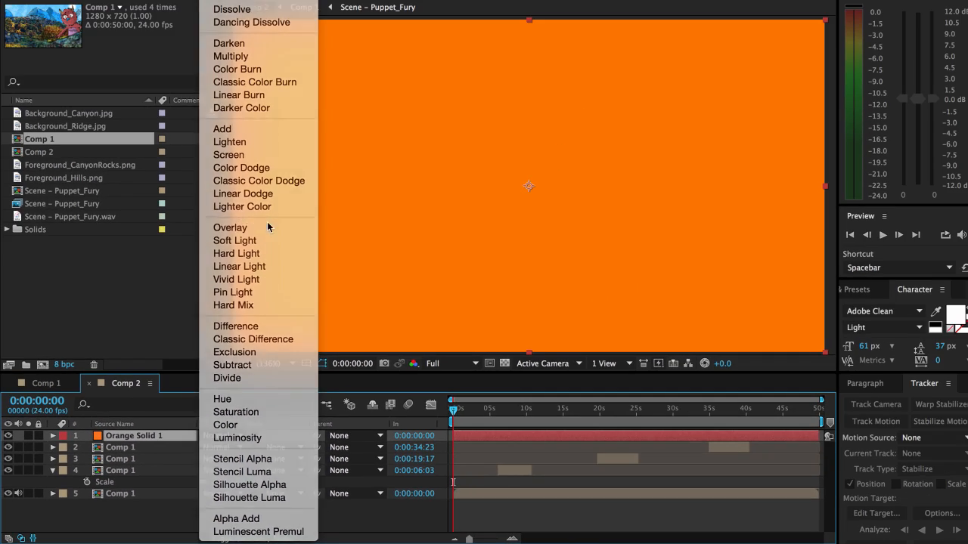
pyautogui.click(267, 222)
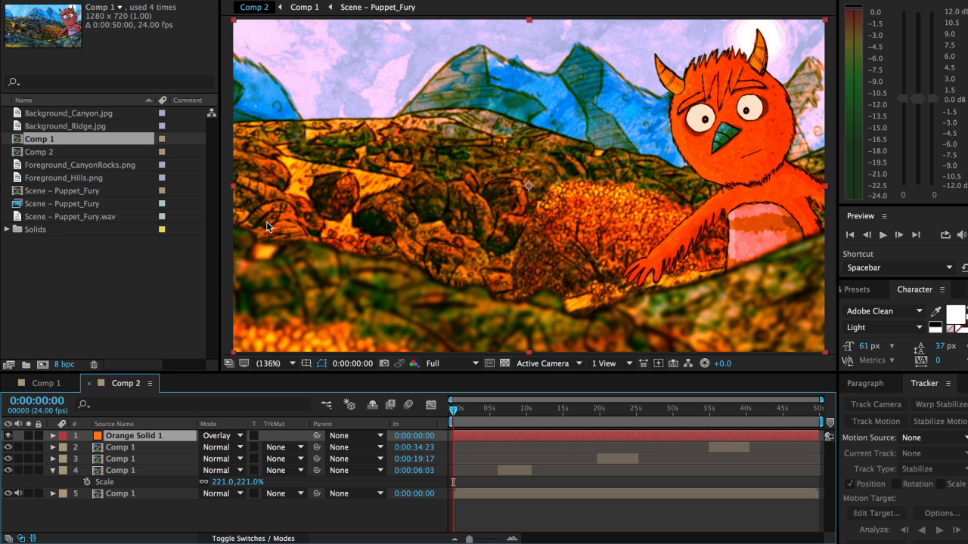
# - Set the orange solid's opacity to 49%, compare the scene with and without it, and preview the composition
pyautogui.press('t')
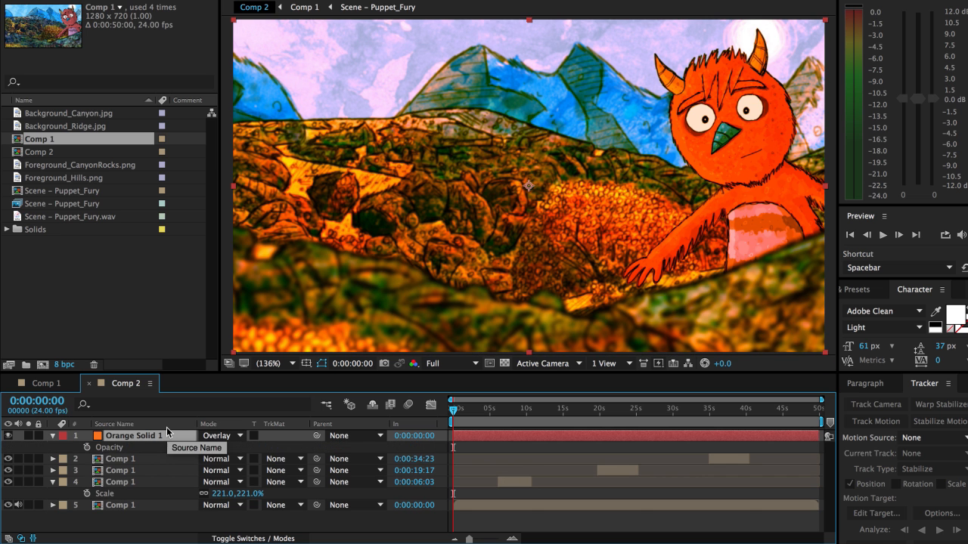
pyautogui.moveTo(201, 448); pyautogui.dragTo(177, 454)
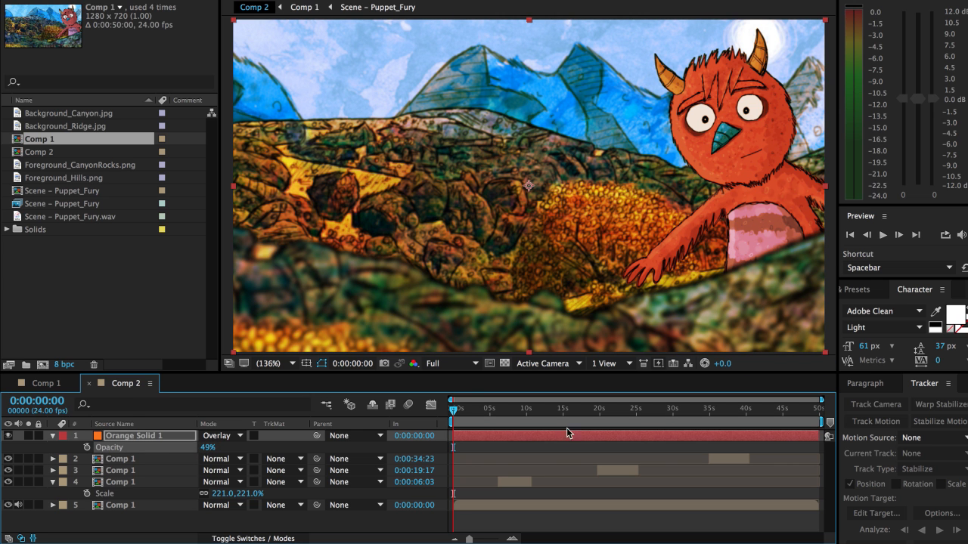
pyautogui.click(7, 436)
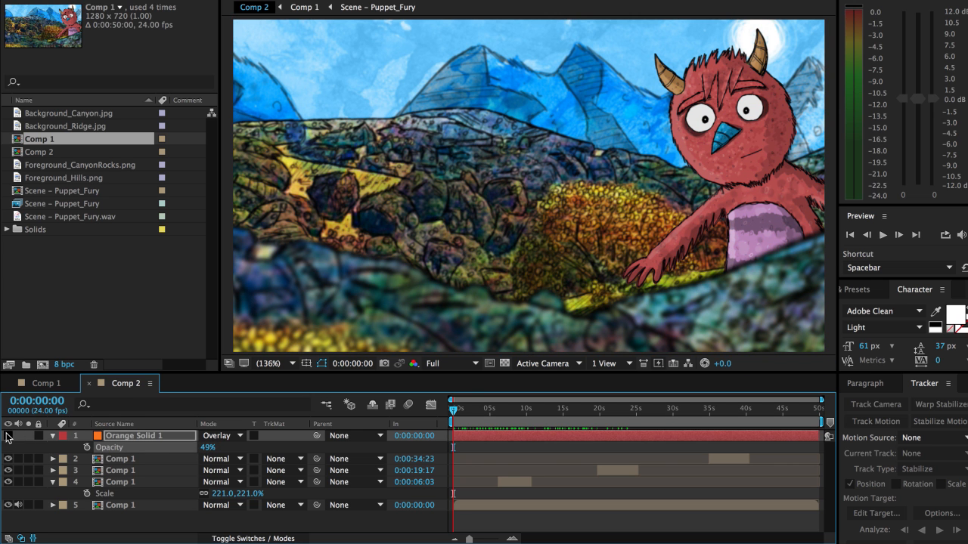
pyautogui.click(7, 436)
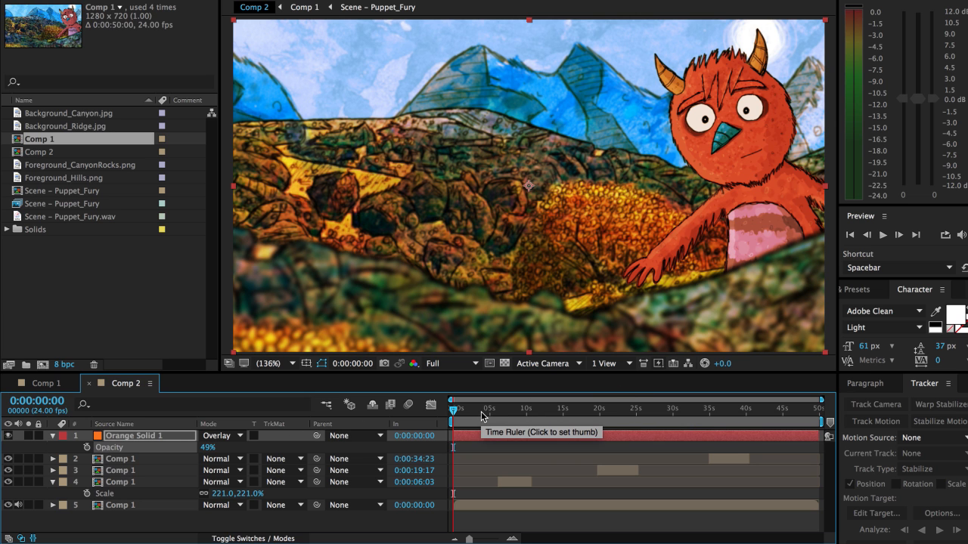
pyautogui.press('space')
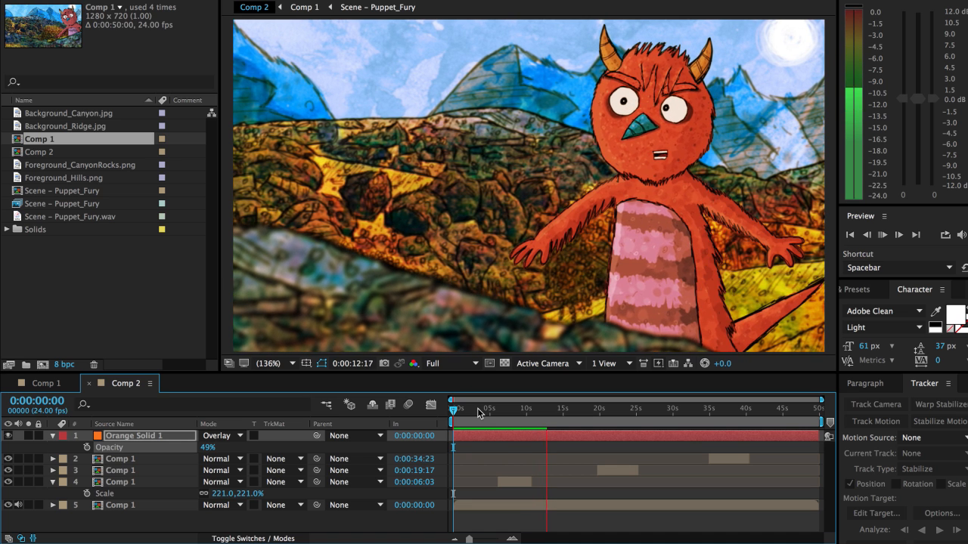
# - Import Soundtrack_Dublin.aif from the Character Animator example assets and place it as the bottom layer of Comp 2
pyautogui.doubleClick(83, 273)
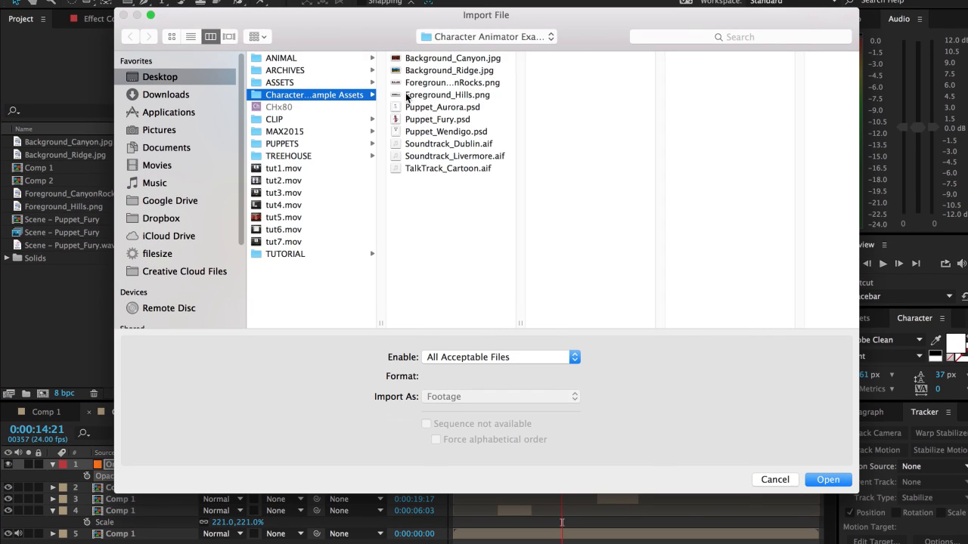
pyautogui.click(457, 168)
pyautogui.click(461, 157)
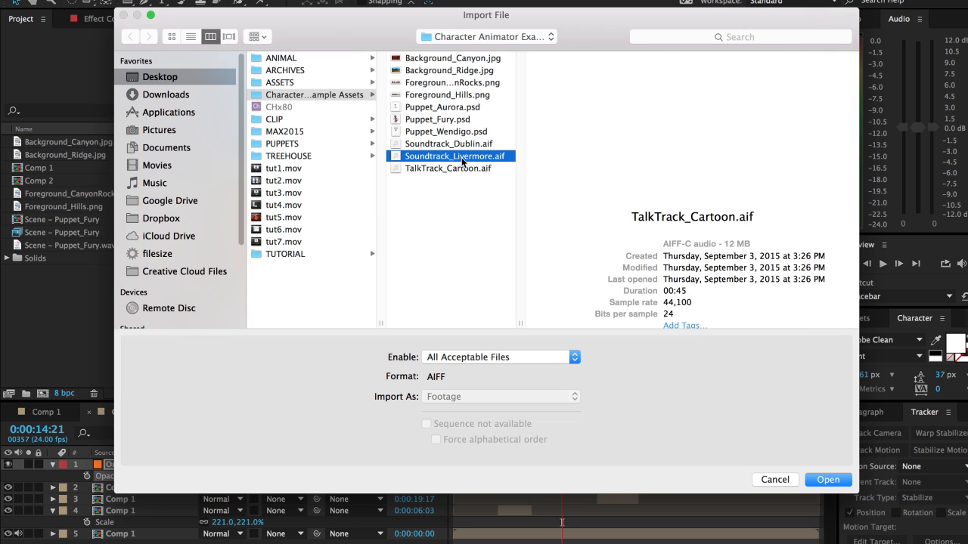
pyautogui.click(464, 145)
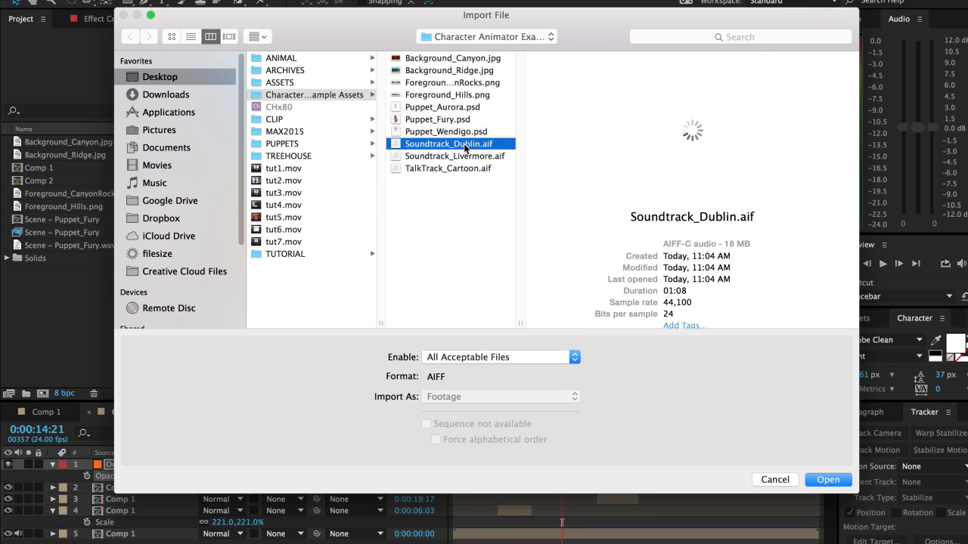
pyautogui.click(841, 482)
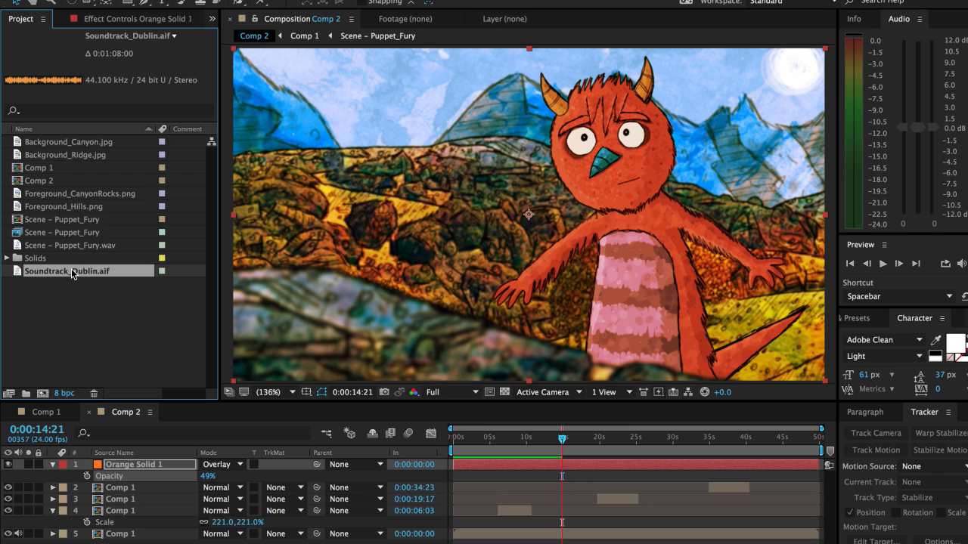
pyautogui.moveTo(71, 268); pyautogui.dragTo(169, 522)
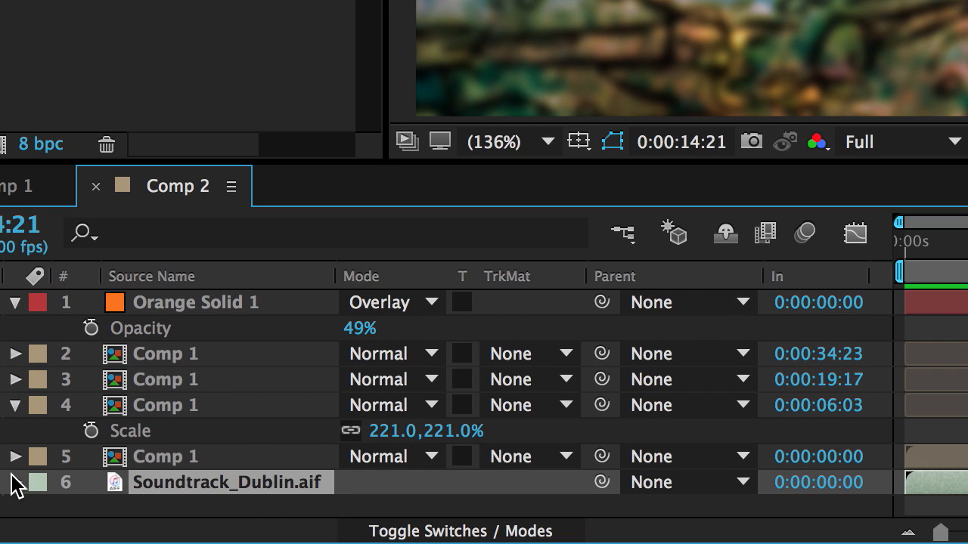
# - Set the Audio Levels of the Soundtrack_Dublin.aif layer to -18 dB and scrub the composition to 0:00:29:04
pyautogui.click(13, 482)
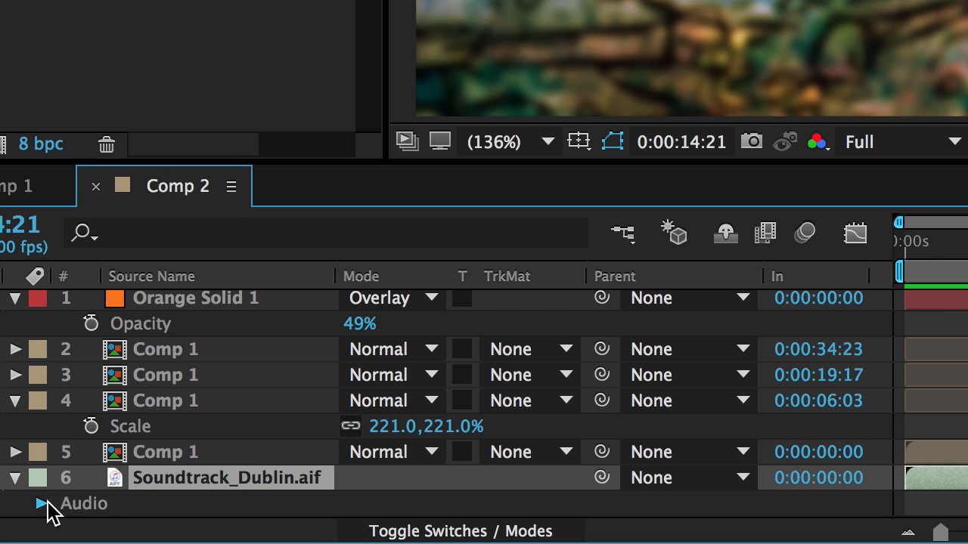
pyautogui.click(43, 503)
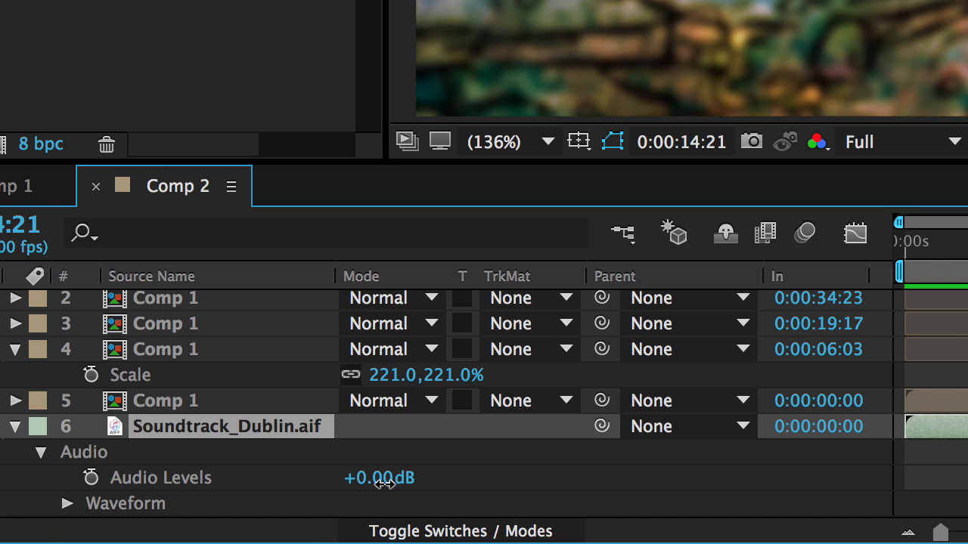
pyautogui.moveTo(384, 484); pyautogui.dragTo(377, 485)
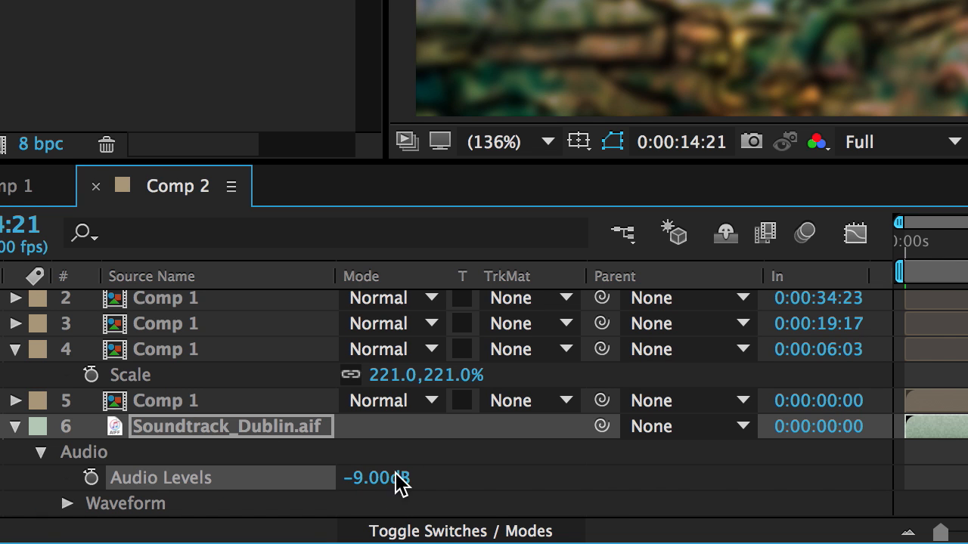
pyautogui.click(386, 477)
pyautogui.write('-18')
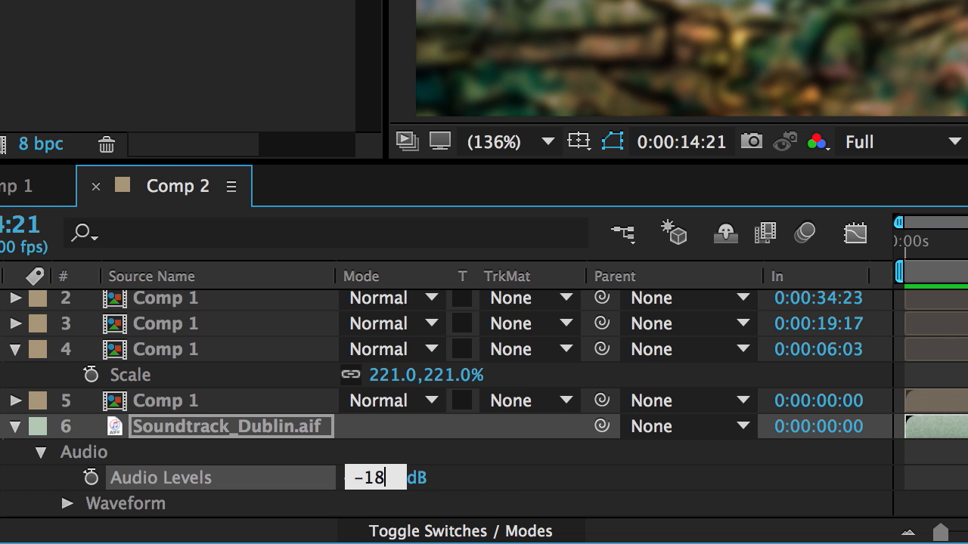
pyautogui.press('Return')
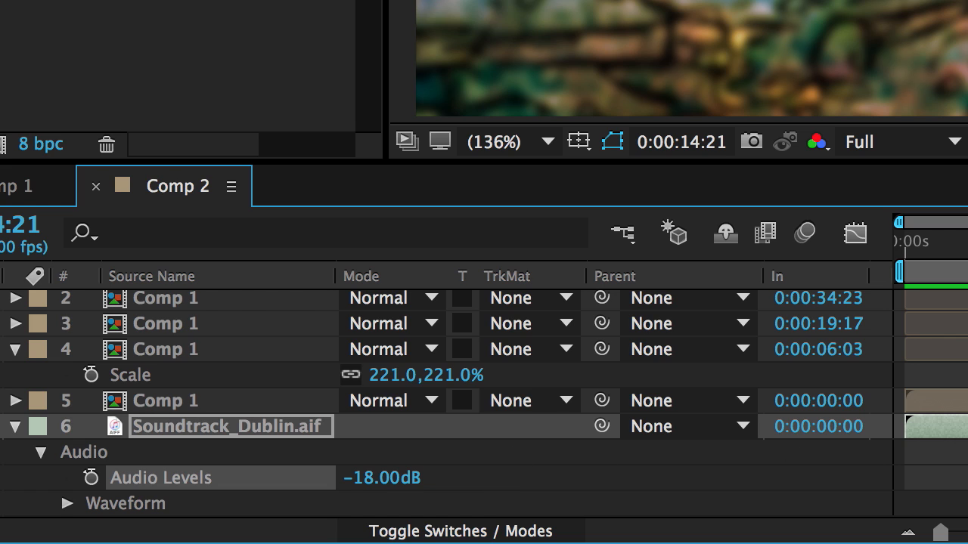
pyautogui.moveTo(967, 242); pyautogui.dragTo(771, 412)
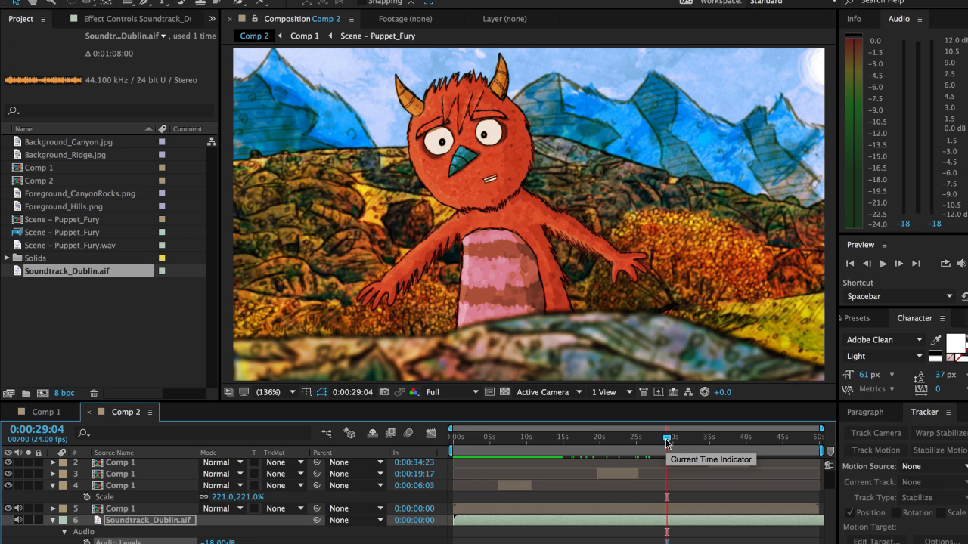